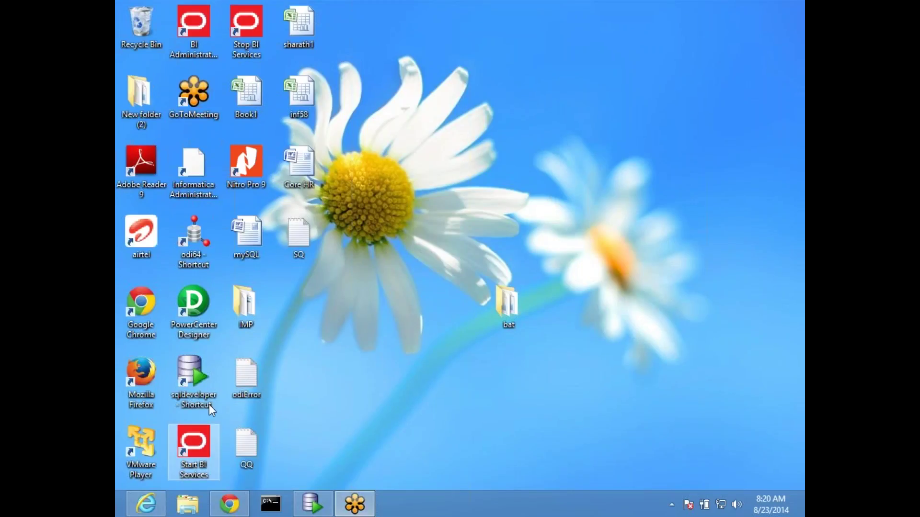
# Step: Browse to F:\Saraswathi\Datawarehousing\AppleDailyClassNotes and open the obiee_56 workbook
pyautogui.click(198, 511)
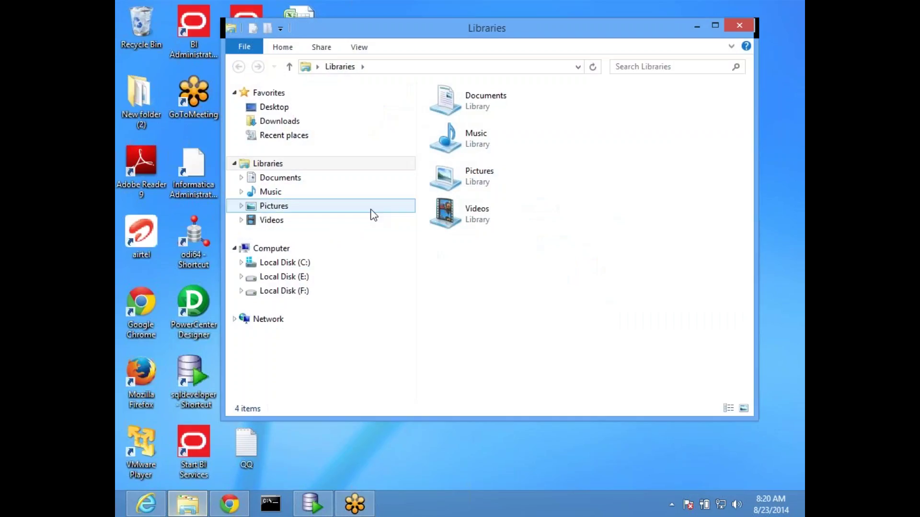
pyautogui.click(287, 291)
pyautogui.click(459, 192)
pyautogui.press('s')
pyautogui.press('Return')
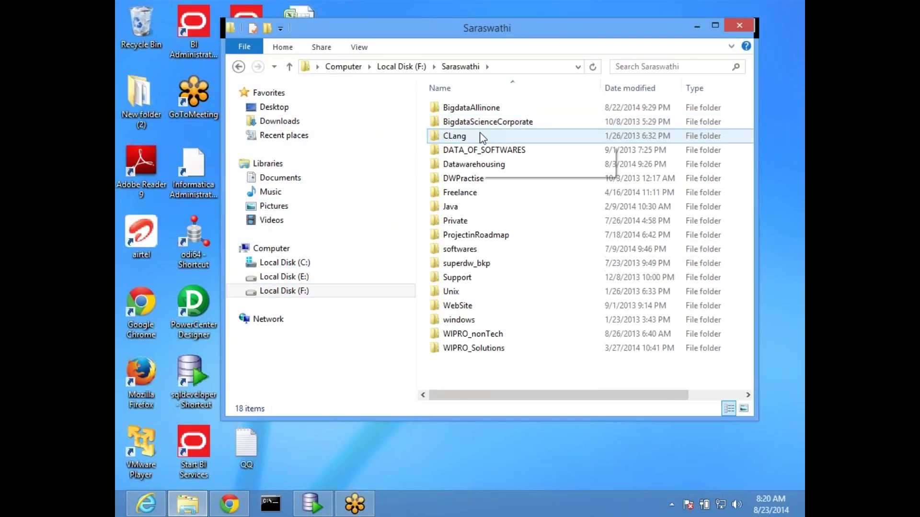
pyautogui.doubleClick(473, 163)
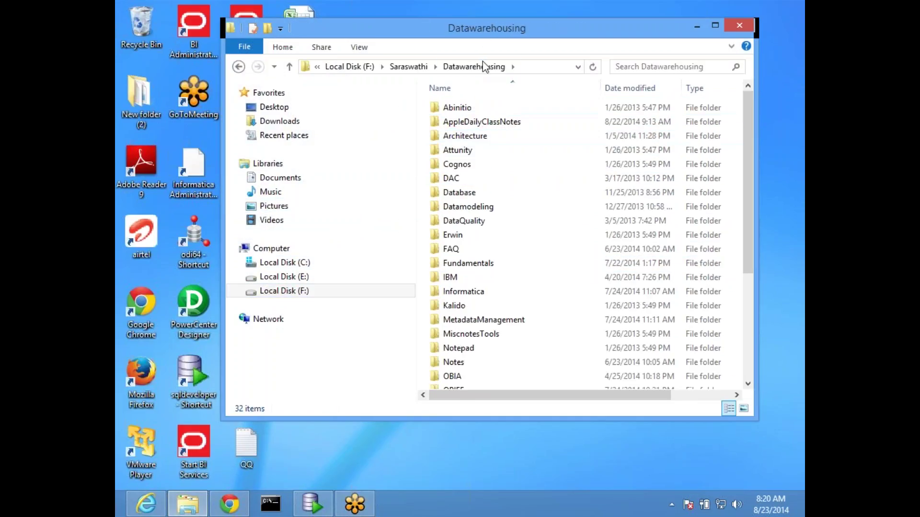
pyautogui.doubleClick(479, 27)
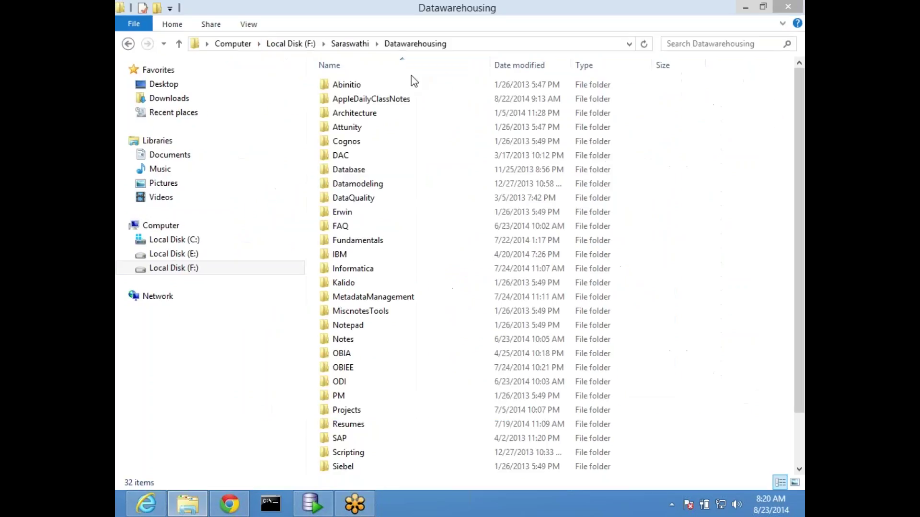
pyautogui.click(396, 102)
pyautogui.doubleClick(396, 101)
pyautogui.scroll(-4, 421, 288)
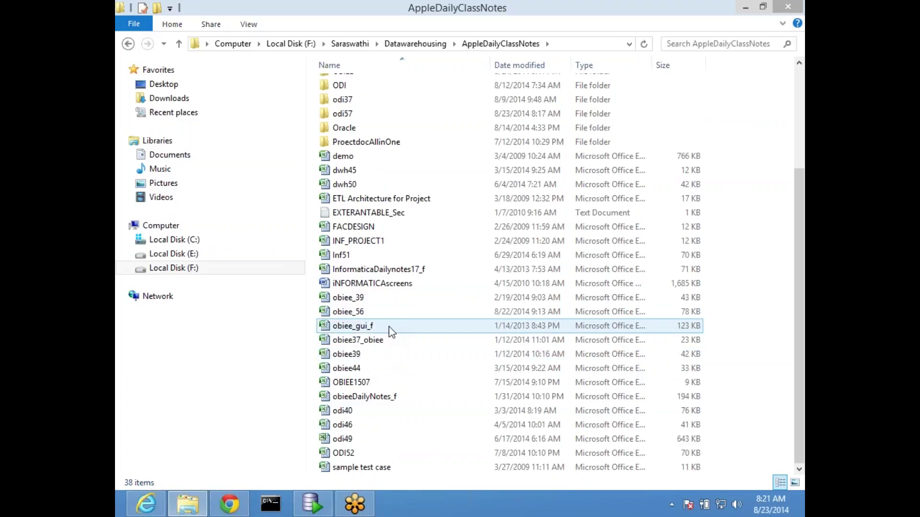
pyautogui.doubleClick(399, 316)
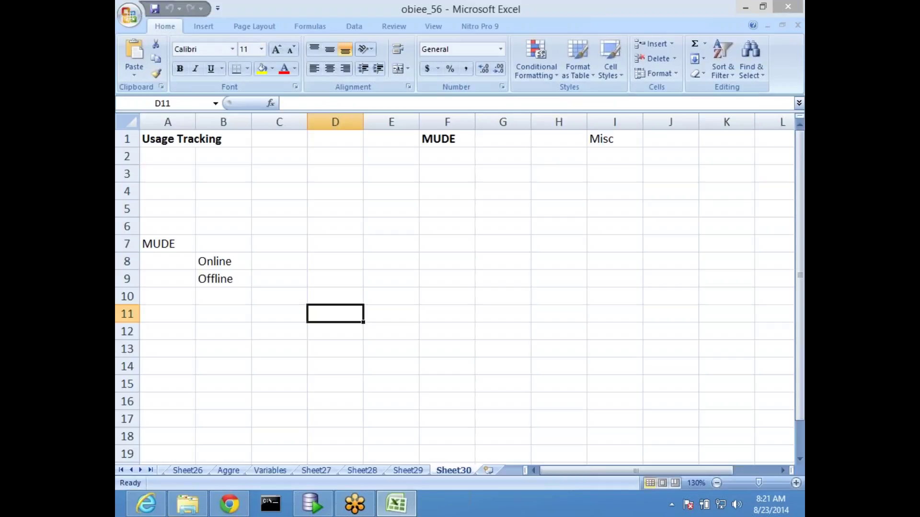
# Step: Look over cells F7 and E8 in the notes, then minimise Excel and Explorer
pyautogui.click(447, 243)
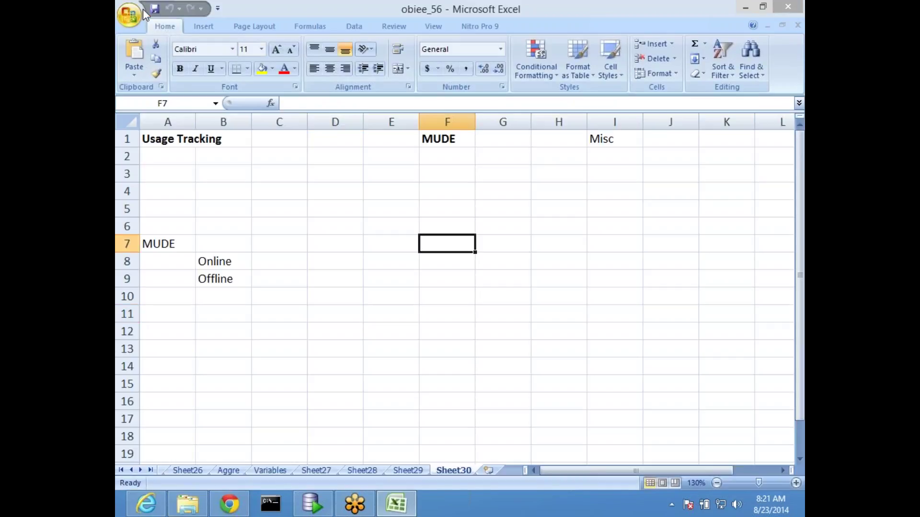
pyautogui.click(380, 260)
pyautogui.scroll(-2, 390, 263)
pyautogui.scroll(2, 390, 263)
pyautogui.click(744, 8)
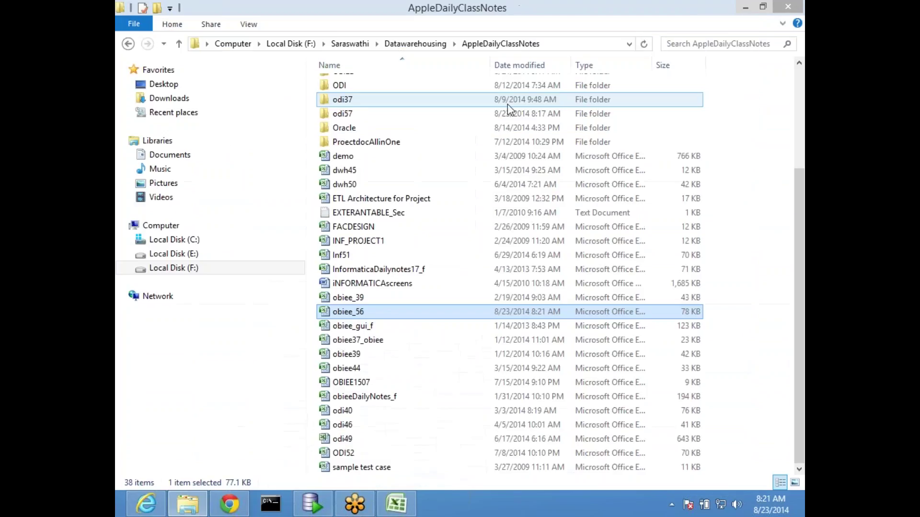
pyautogui.click(743, 11)
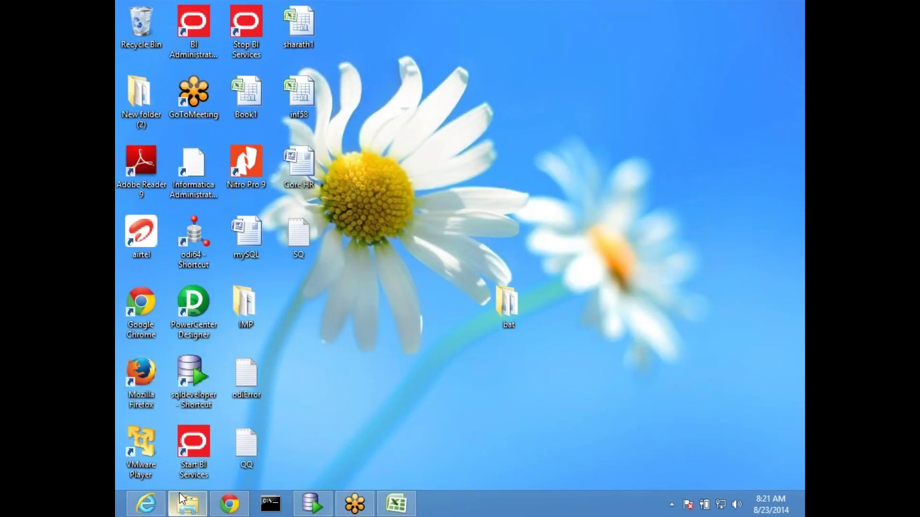
# Step: Launch Oracle BI Administration Tool from its BI Administration desktop shortcut
pyautogui.doubleClick(188, 29)
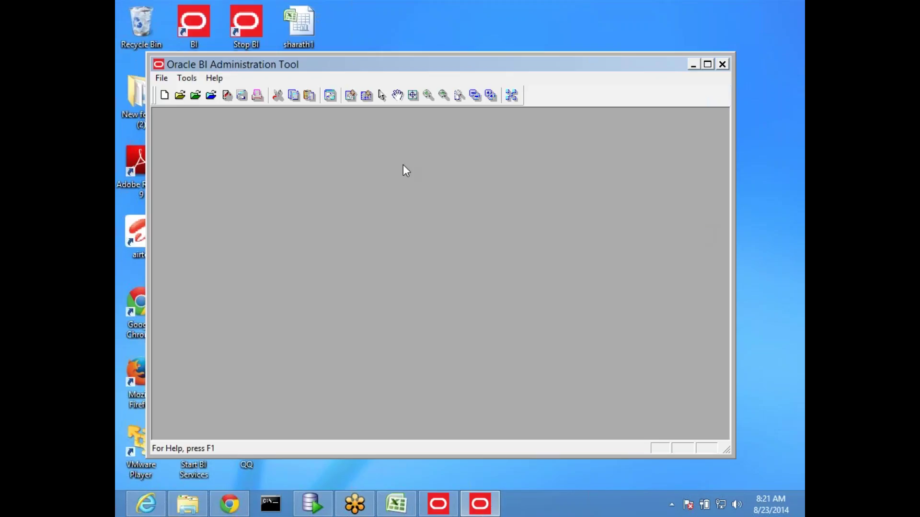
# Step: Dismiss the accidental new repository wizard and choose File > Open > Offline
pyautogui.click(164, 80)
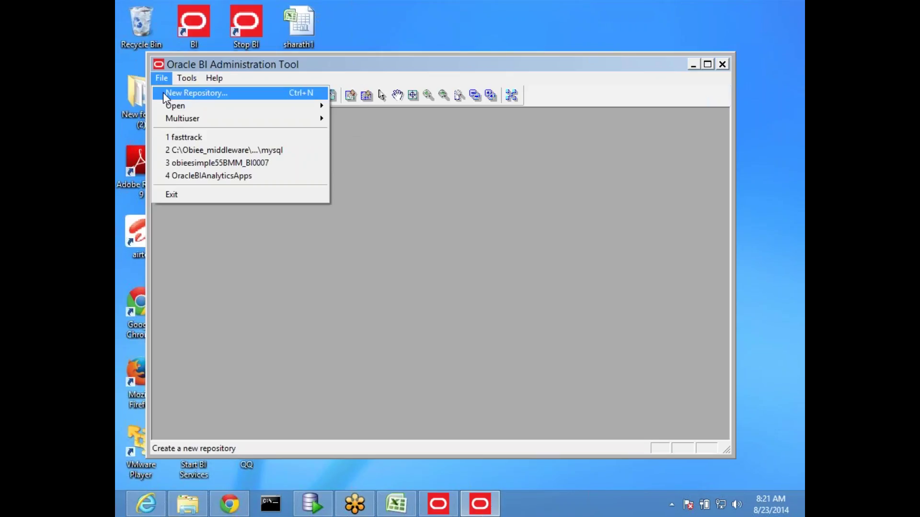
pyautogui.press('Return')
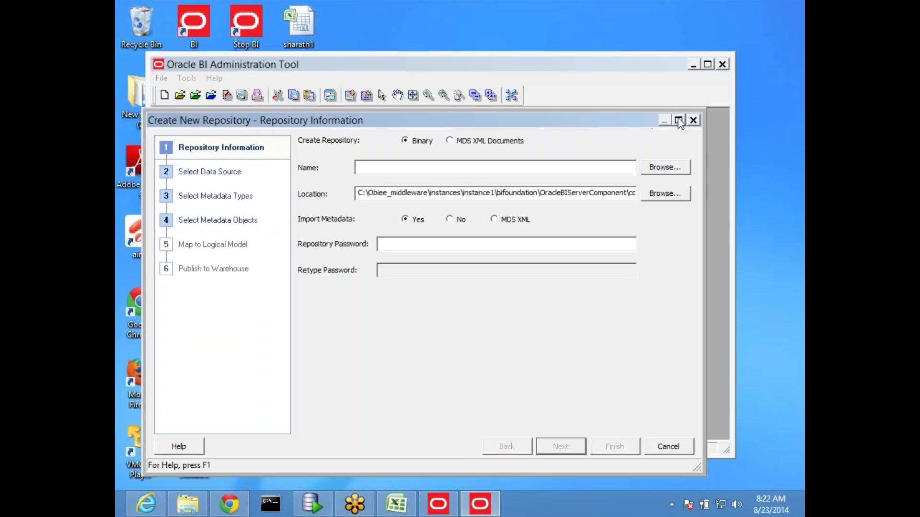
pyautogui.click(687, 121)
pyautogui.click(163, 83)
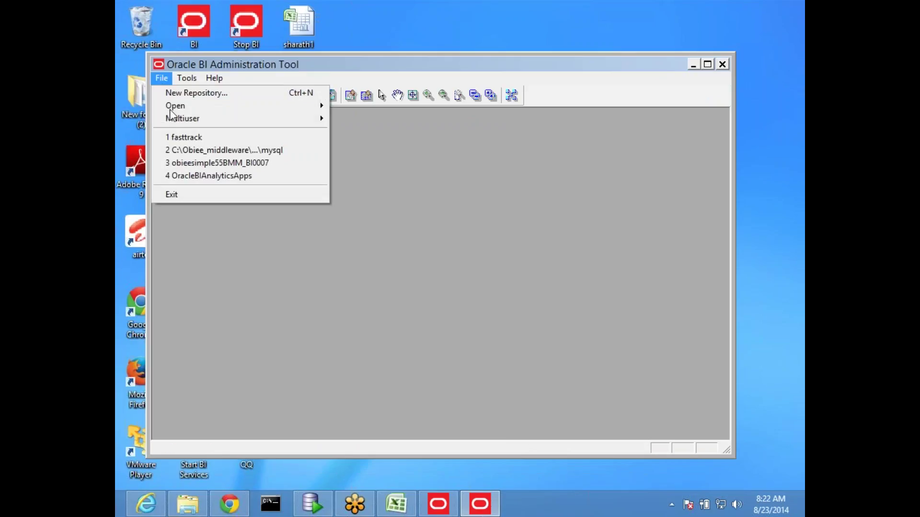
pyautogui.moveTo(194, 104)
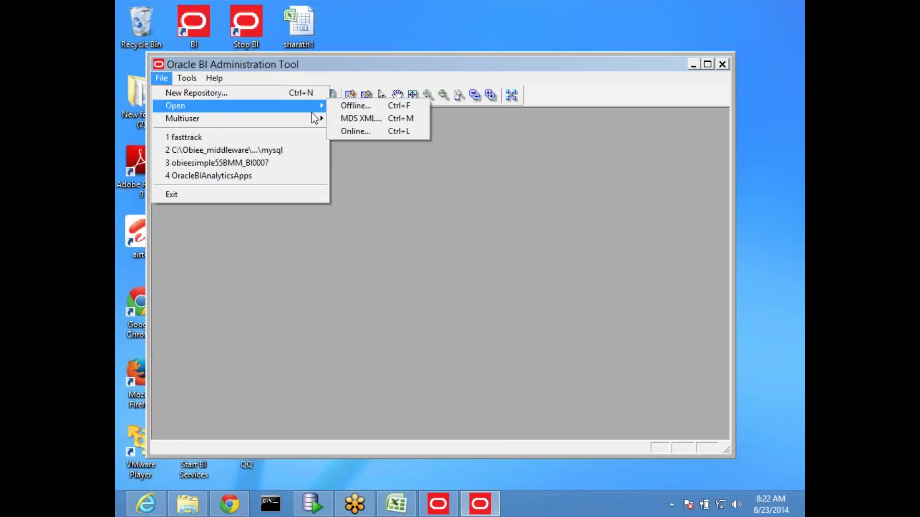
pyautogui.click(362, 106)
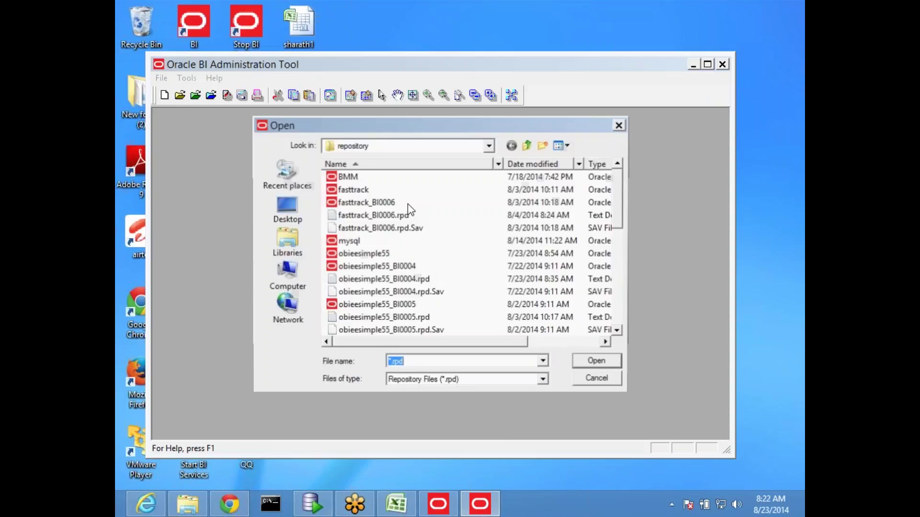
# Step: Select obieesimple55HD_BI0008 in the repository folder list
pyautogui.click(407, 279)
pyautogui.scroll(-6, 421, 283)
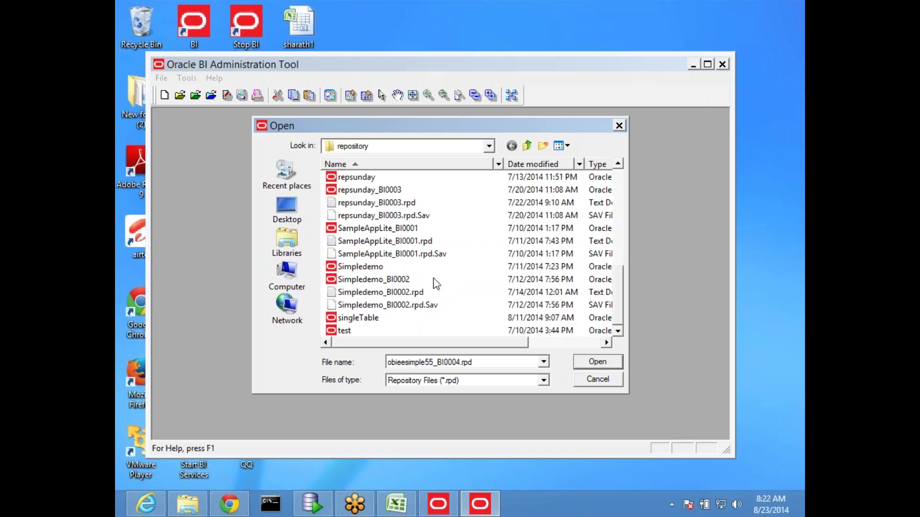
pyautogui.scroll(3, 457, 291)
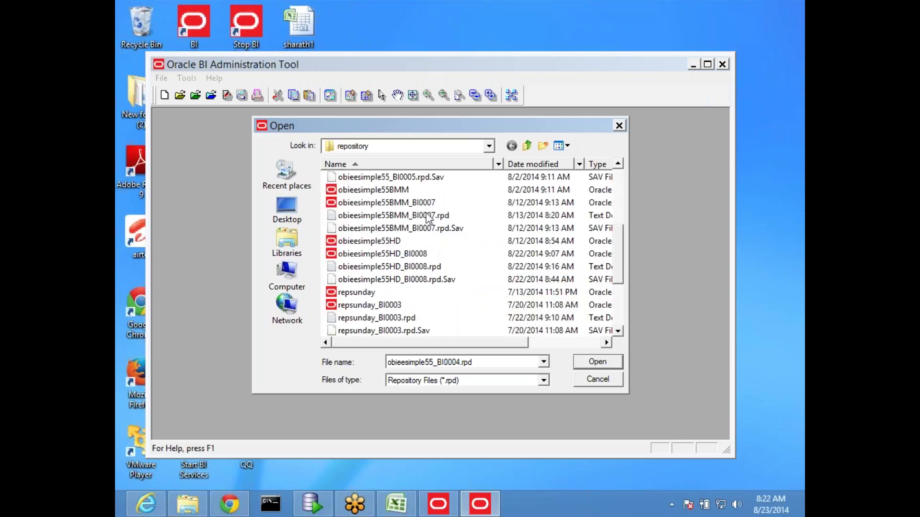
pyautogui.click(400, 266)
pyautogui.scroll(1, 424, 271)
pyautogui.scroll(3, 423, 266)
pyautogui.scroll(-3, 423, 267)
pyautogui.scroll(-2, 424, 283)
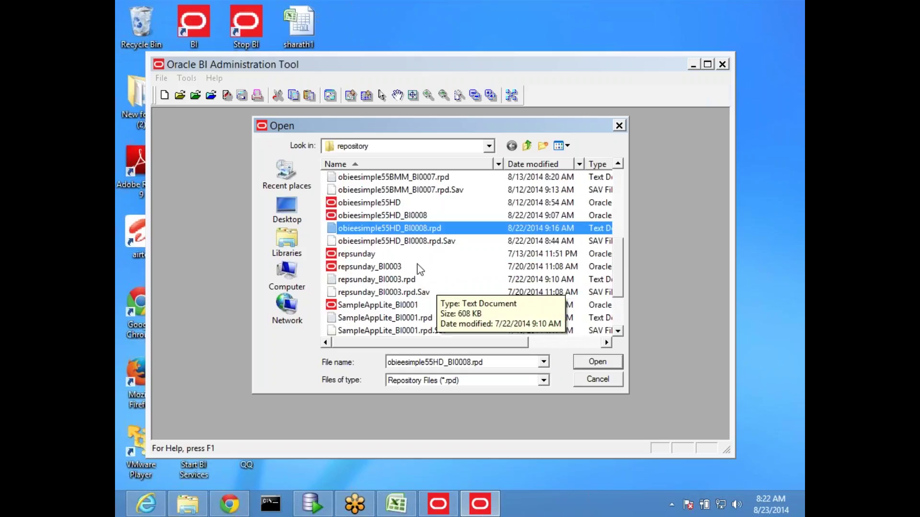
pyautogui.click(412, 215)
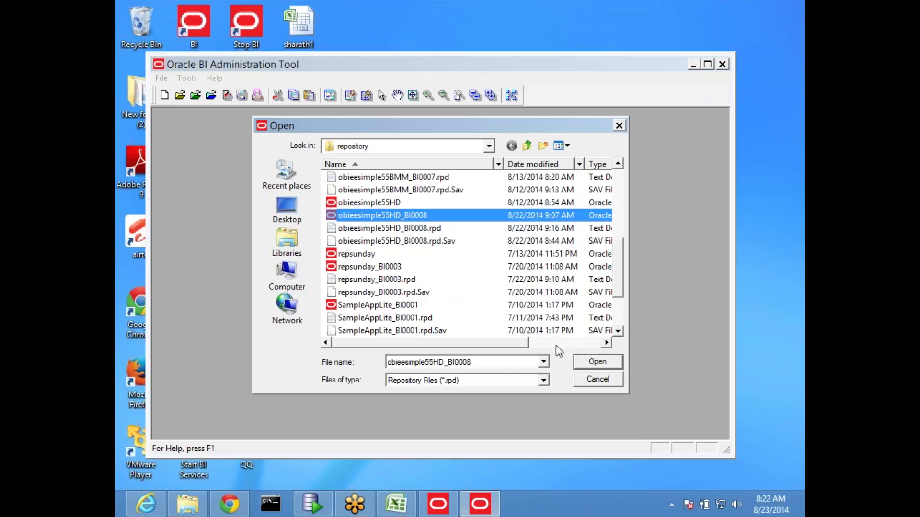
# Step: Copy and paste obieesimple55HD_BI0008, renaming the duplicate to MainMude
pyautogui.rightClick(393, 219)
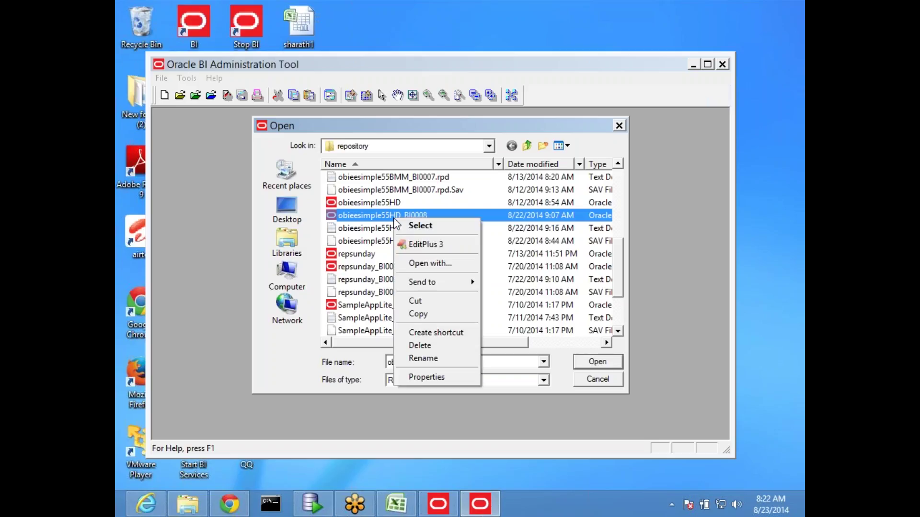
pyautogui.click(426, 314)
pyautogui.rightClick(463, 276)
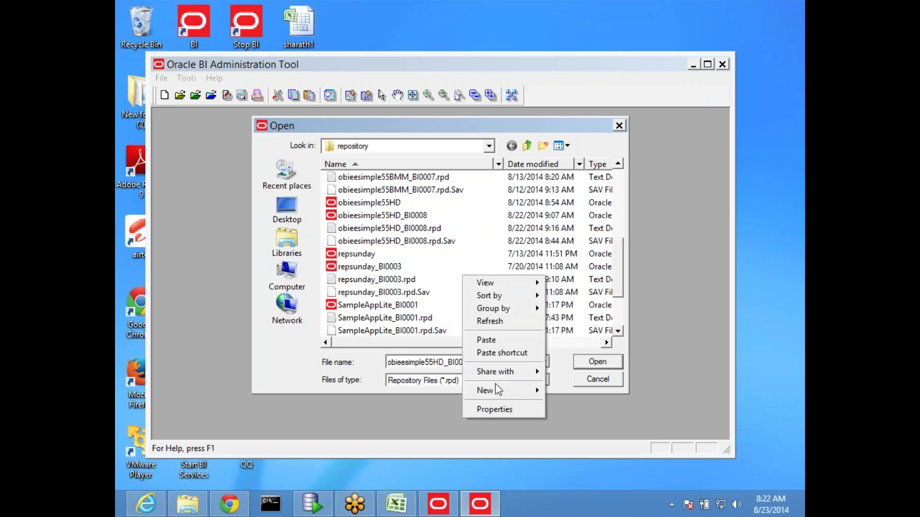
pyautogui.click(492, 337)
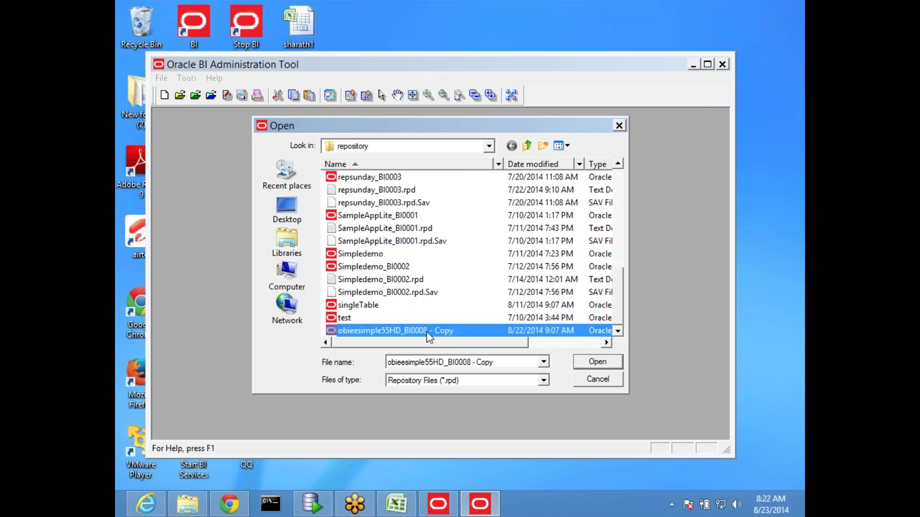
pyautogui.click(420, 330)
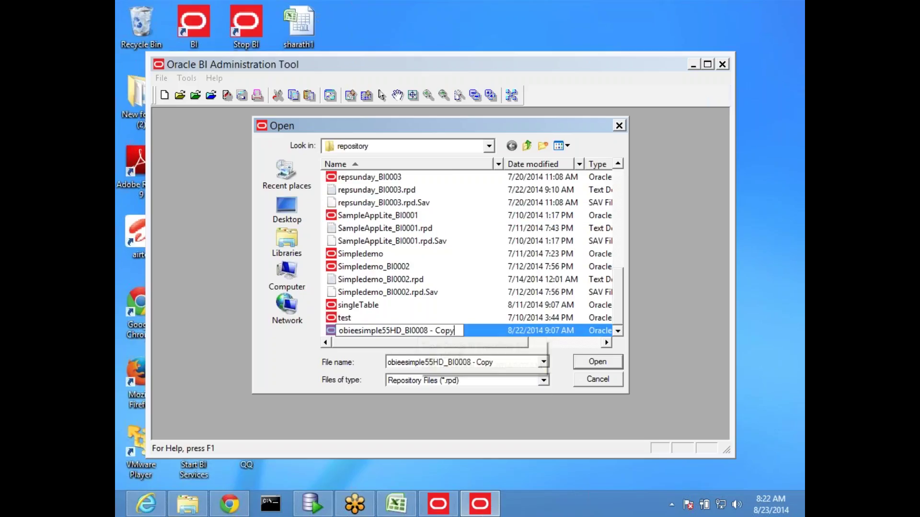
pyautogui.press('BackSpace')
pyautogui.press('BackSpace')
pyautogui.press('BackSpace')
pyautogui.press('BackSpace')
pyautogui.press('BackSpace')
pyautogui.press('BackSpace')
pyautogui.press('BackSpace')
pyautogui.press('BackSpace')
pyautogui.press('BackSpace')
pyautogui.press('BackSpace')
pyautogui.press('BackSpace')
pyautogui.press('BackSpace')
pyautogui.press('BackSpace')
pyautogui.press('BackSpace')
pyautogui.press('BackSpace')
pyautogui.press('BackSpace')
pyautogui.press('BackSpace')
pyautogui.press('BackSpace')
pyautogui.press('BackSpace')
pyautogui.press('BackSpace')
pyautogui.press('BackSpace')
pyautogui.press('BackSpace')
pyautogui.press('BackSpace')
pyautogui.press('BackSpace')
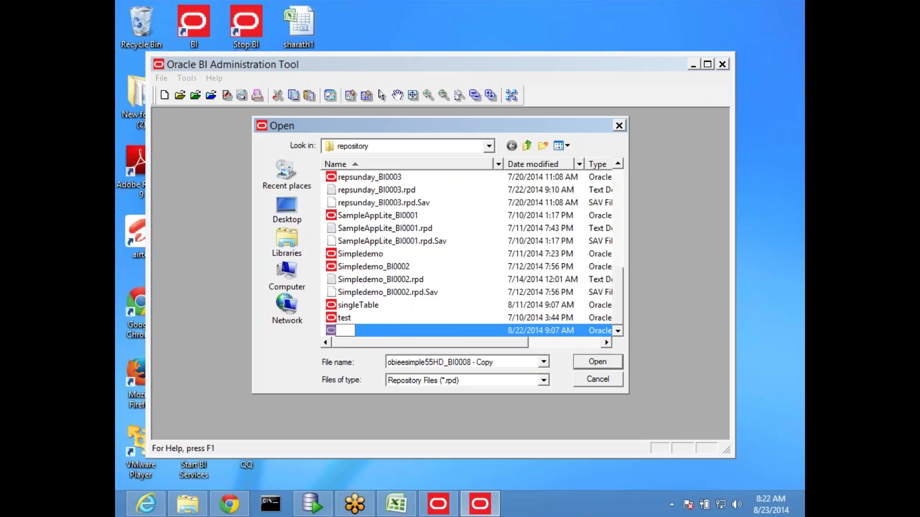
pyautogui.write('MainMude')
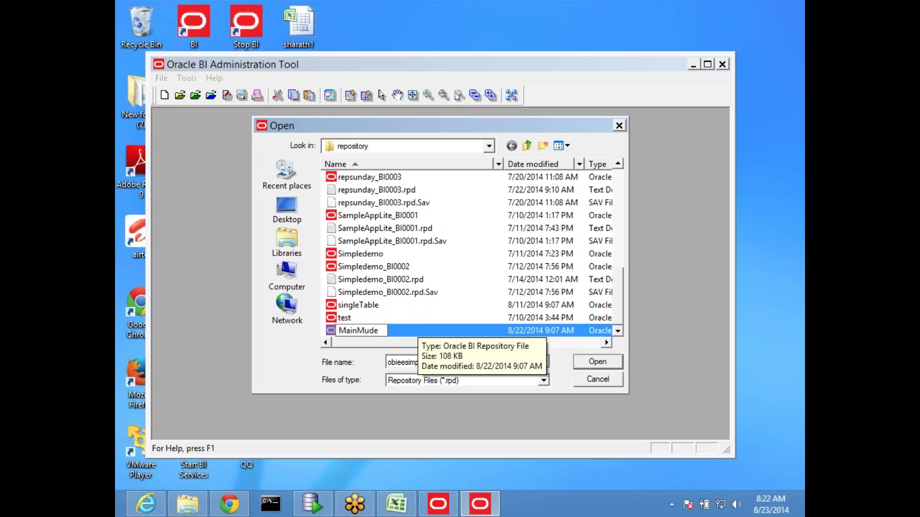
pyautogui.press('Return')
# Step: Open MainMude offline and enter the repository password
pyautogui.click(375, 331)
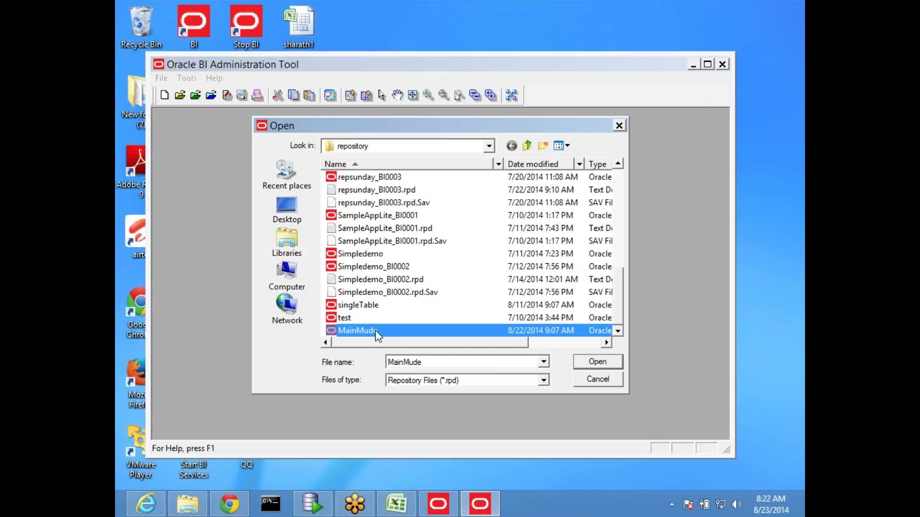
pyautogui.doubleClick(375, 330)
pyautogui.write('Admin123')
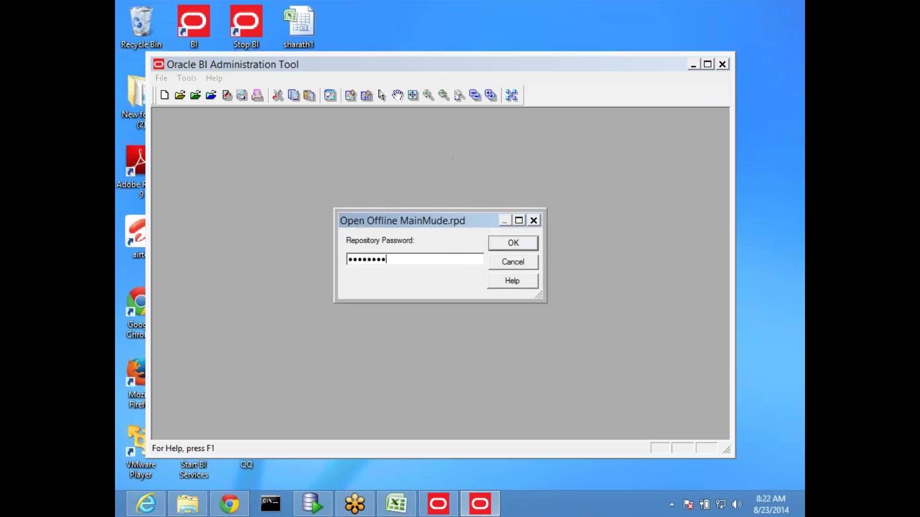
# Step: Open MainMude offline, expand the apple physical database, and bring up the Manage menu
pyautogui.press('Return')
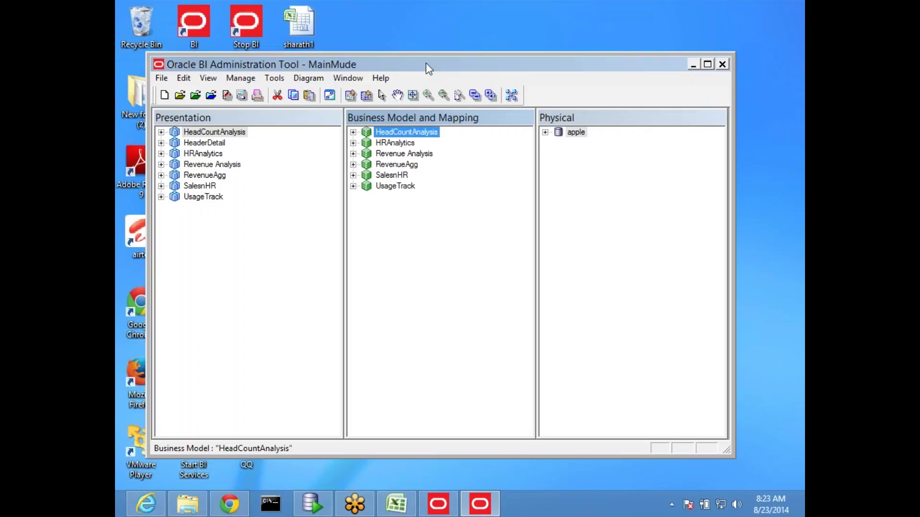
pyautogui.doubleClick(427, 64)
pyautogui.click(373, 239)
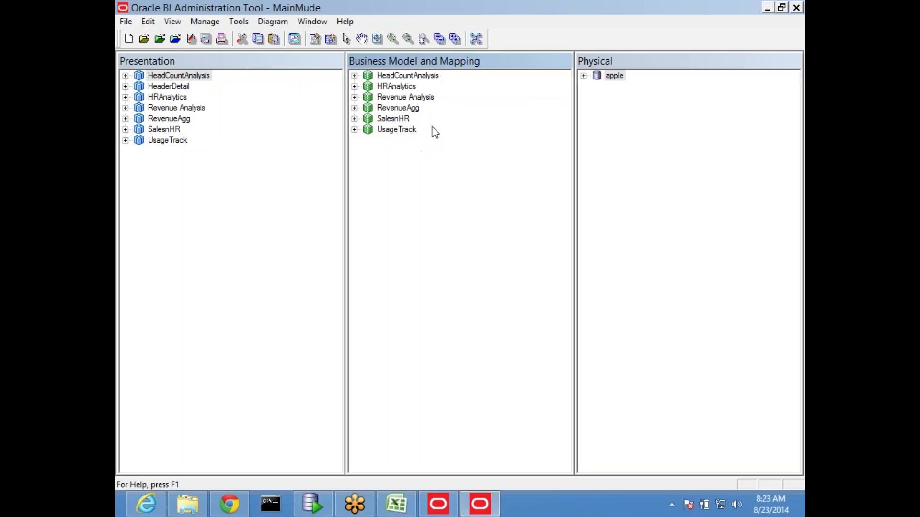
pyautogui.click(582, 76)
pyautogui.click(629, 173)
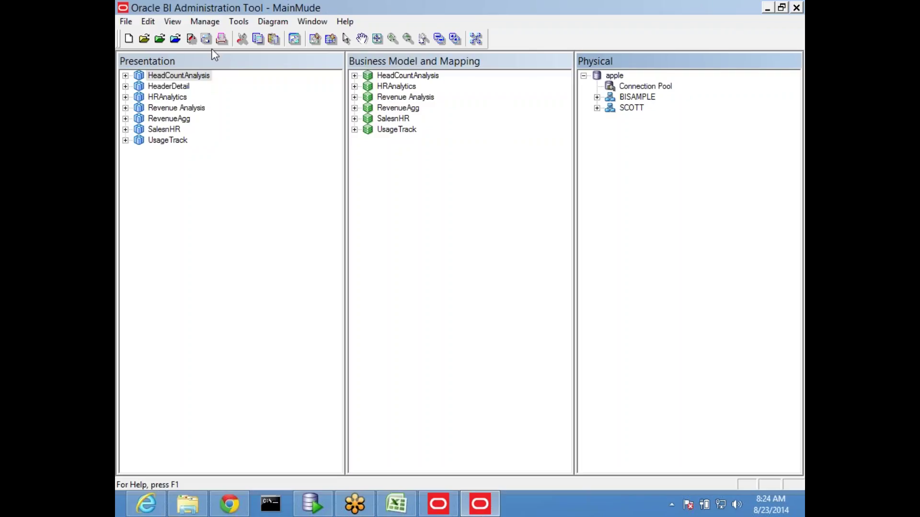
pyautogui.click(203, 23)
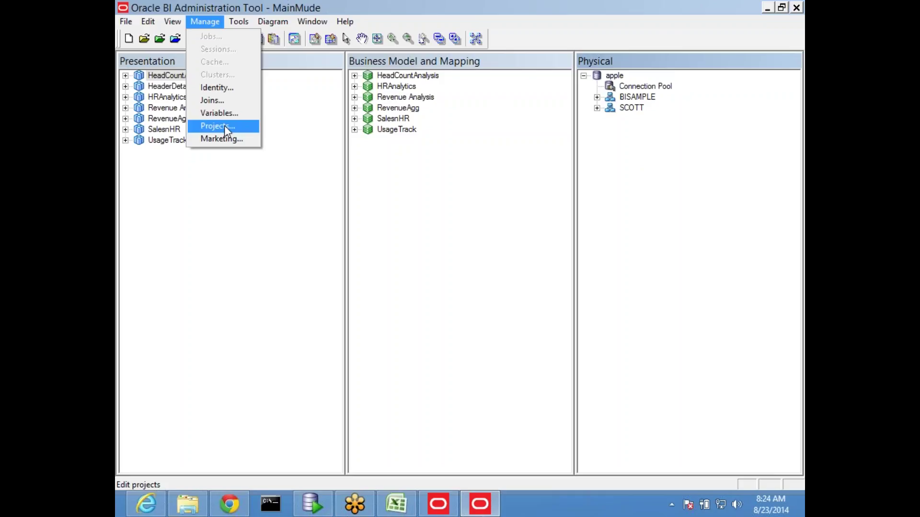
# Step: Open Manage > Projects and begin a new project from the Action menu
pyautogui.click(224, 125)
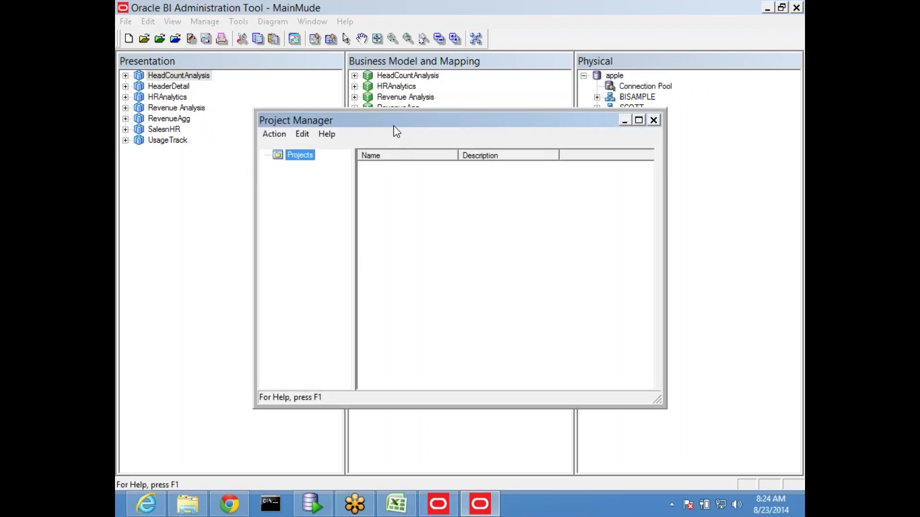
pyautogui.moveTo(394, 126); pyautogui.dragTo(335, 81)
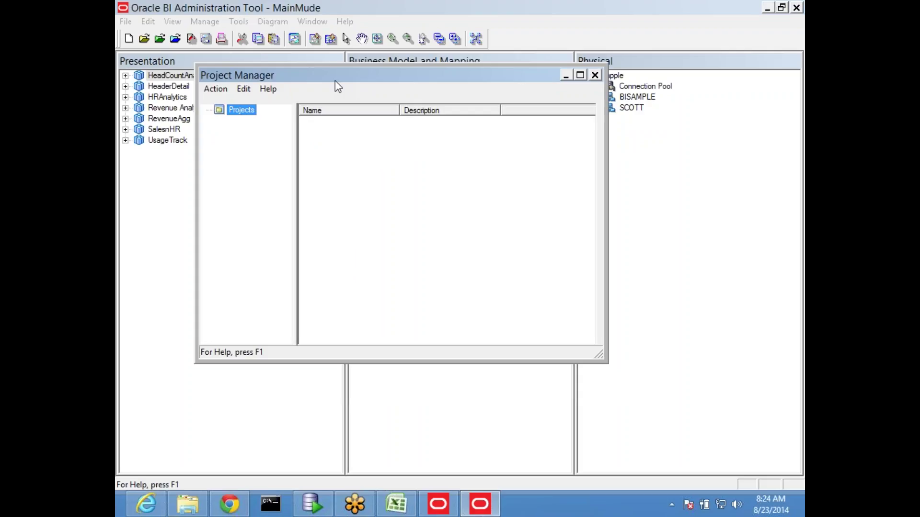
pyautogui.click(216, 91)
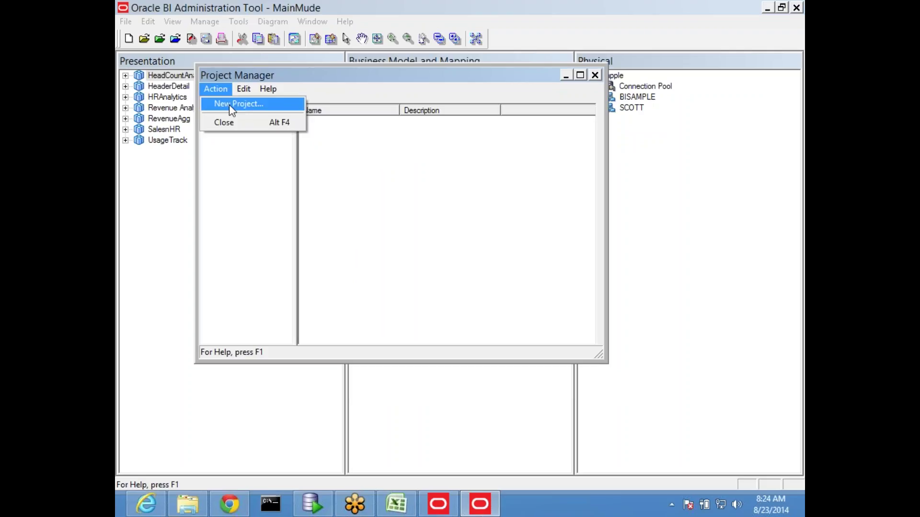
pyautogui.click(229, 105)
pyautogui.moveTo(388, 137); pyautogui.dragTo(286, 93)
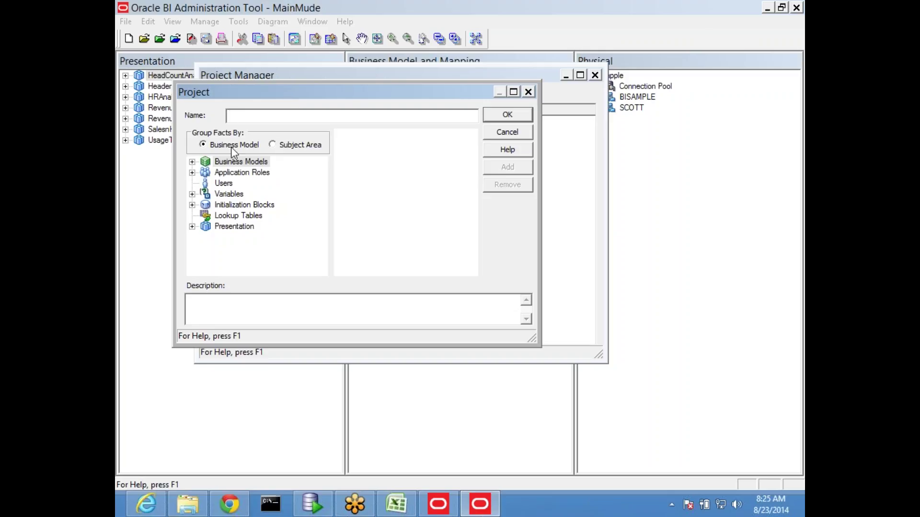
# Step: Add the Revenue Analysis business model to the new project
pyautogui.click(292, 146)
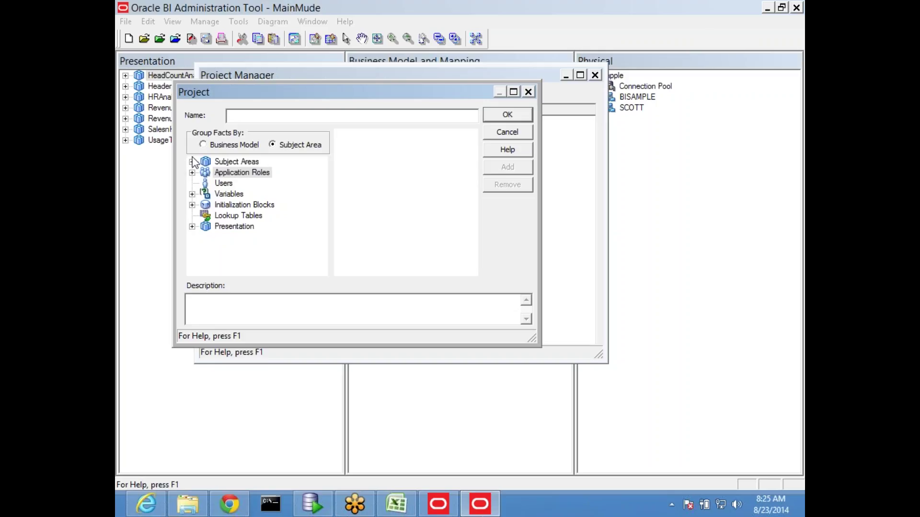
pyautogui.click(215, 147)
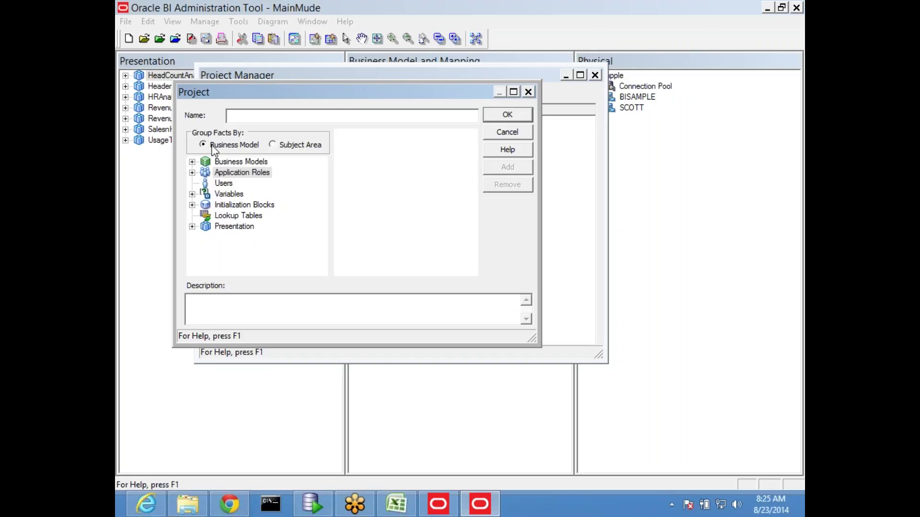
pyautogui.click(192, 162)
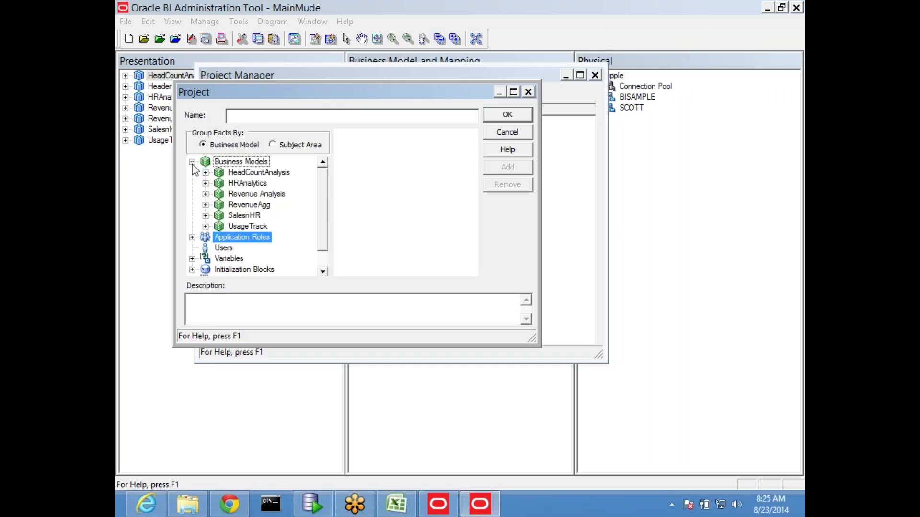
pyautogui.click(250, 220)
pyautogui.click(249, 205)
pyautogui.click(280, 194)
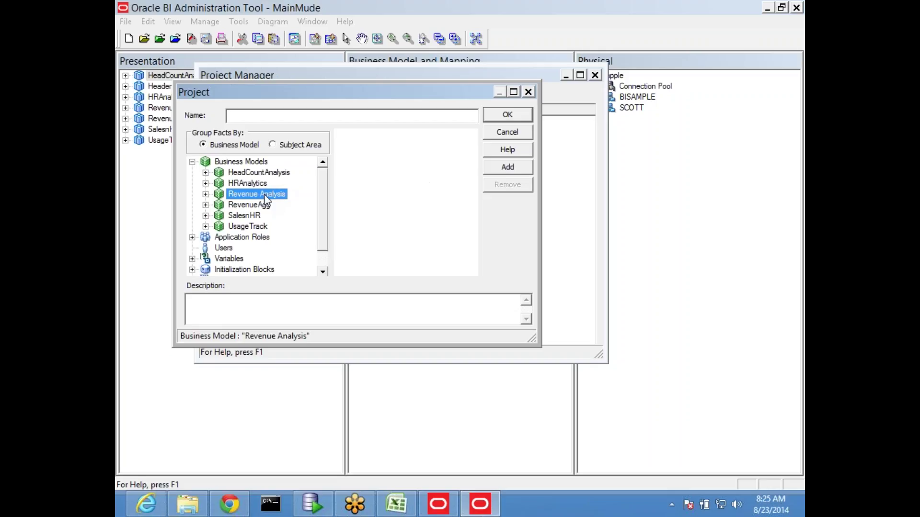
pyautogui.click(508, 167)
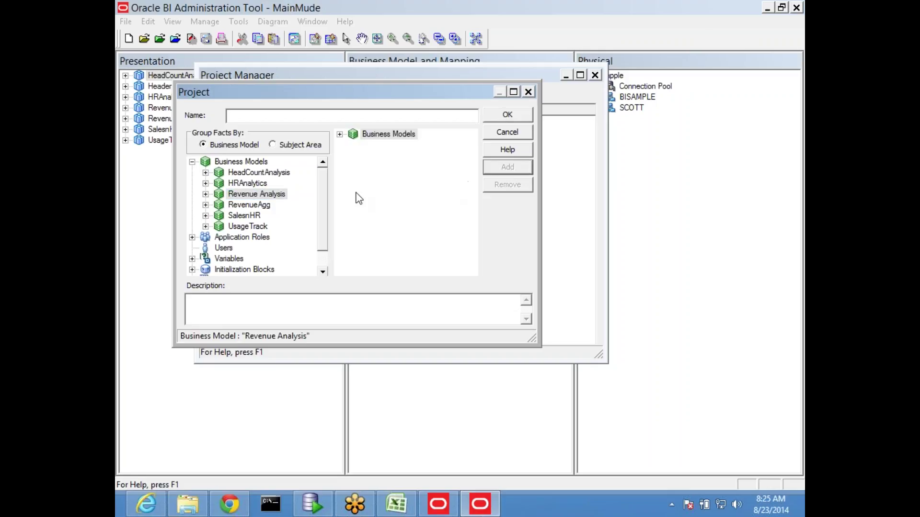
pyautogui.click(340, 134)
pyautogui.click(353, 144)
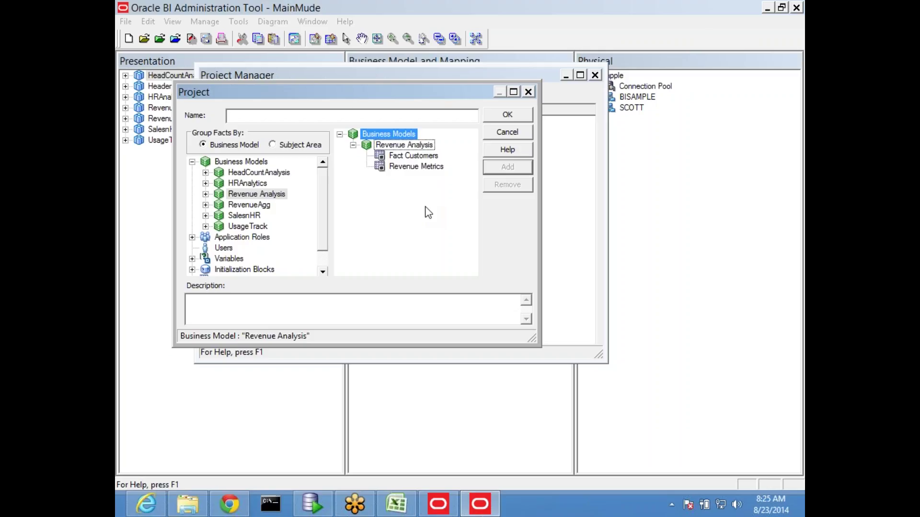
# Step: Name the project SalesProject and confirm it
pyautogui.click(519, 117)
pyautogui.press('Return')
pyautogui.write('SalesProje')
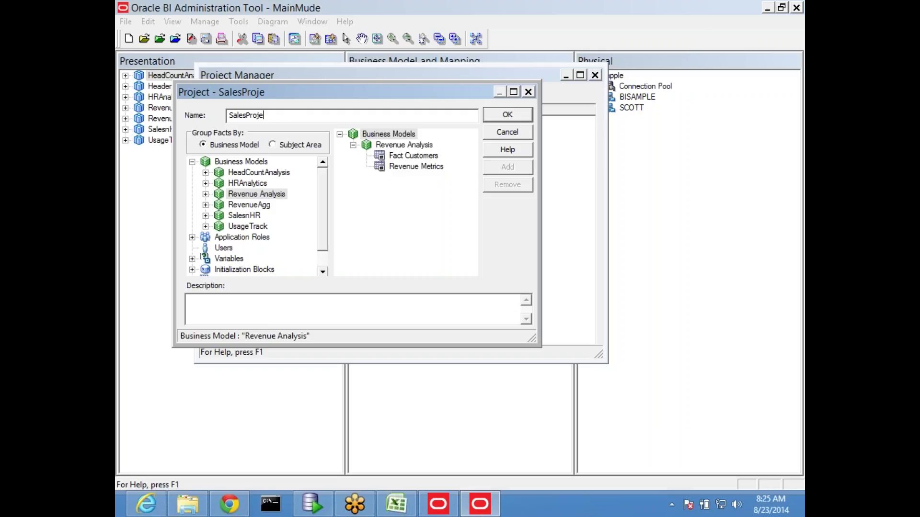
pyautogui.write('ct')
pyautogui.click(497, 119)
pyautogui.click(221, 87)
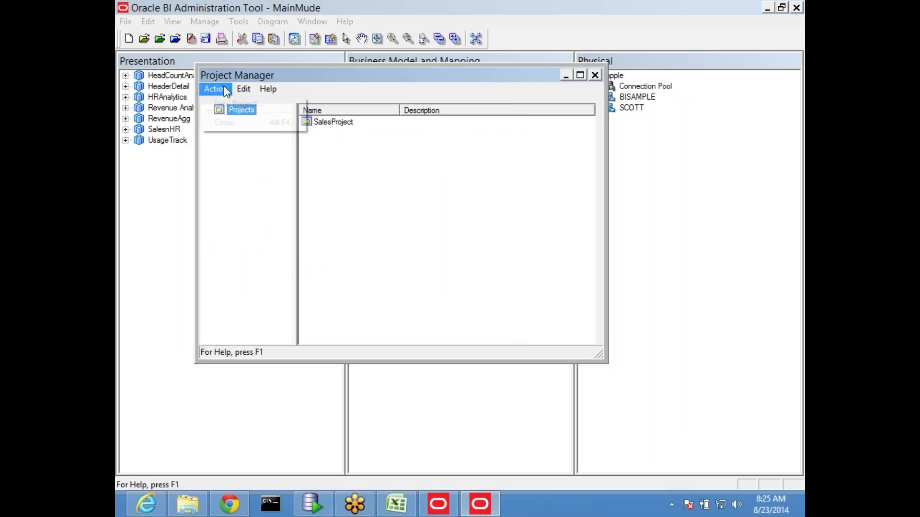
# Step: Create 'HR Project' containing HRAnalytics, then close Project Manager
pyautogui.click(239, 103)
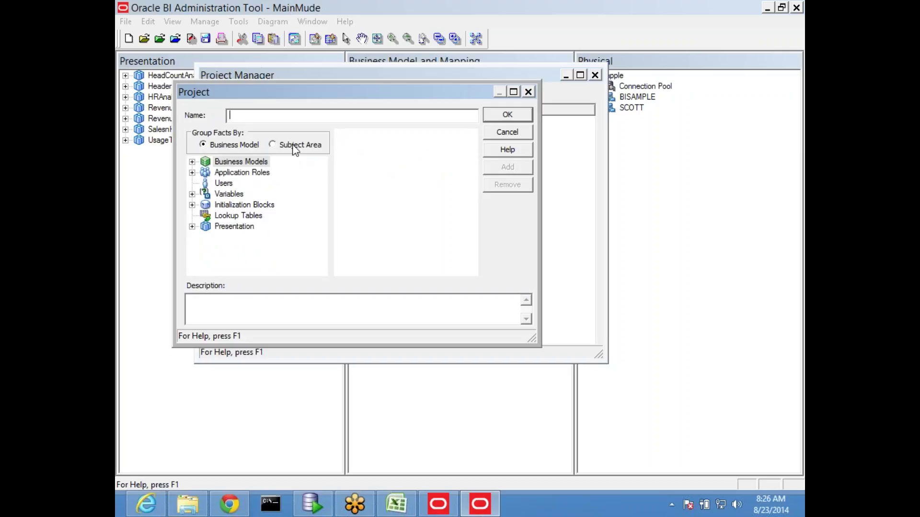
pyautogui.click(192, 162)
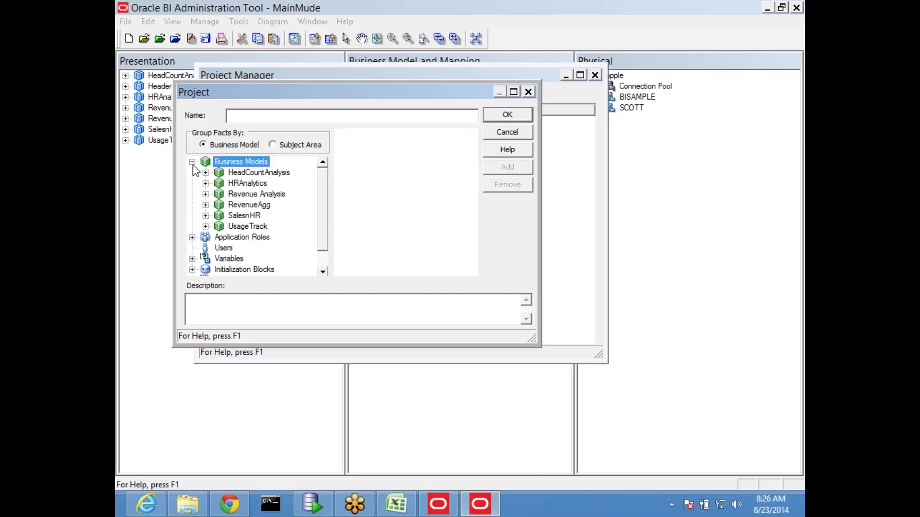
pyautogui.click(258, 184)
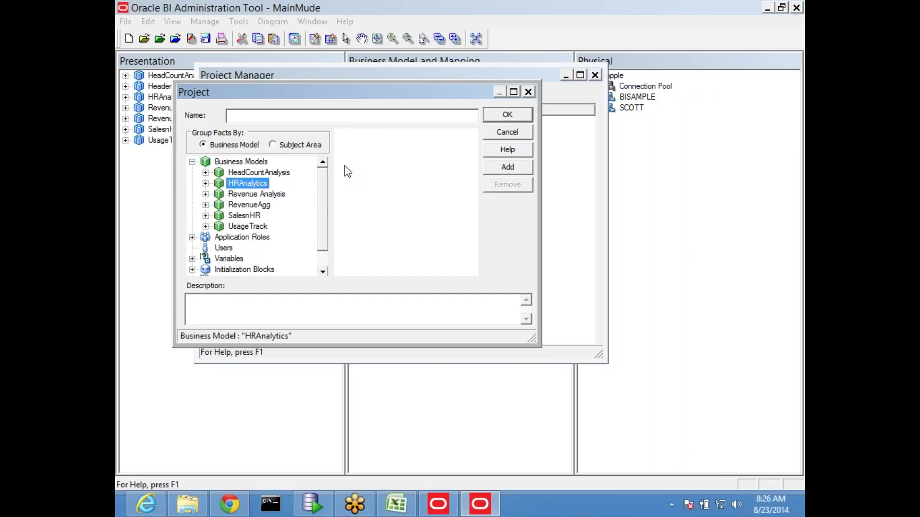
pyautogui.click(312, 117)
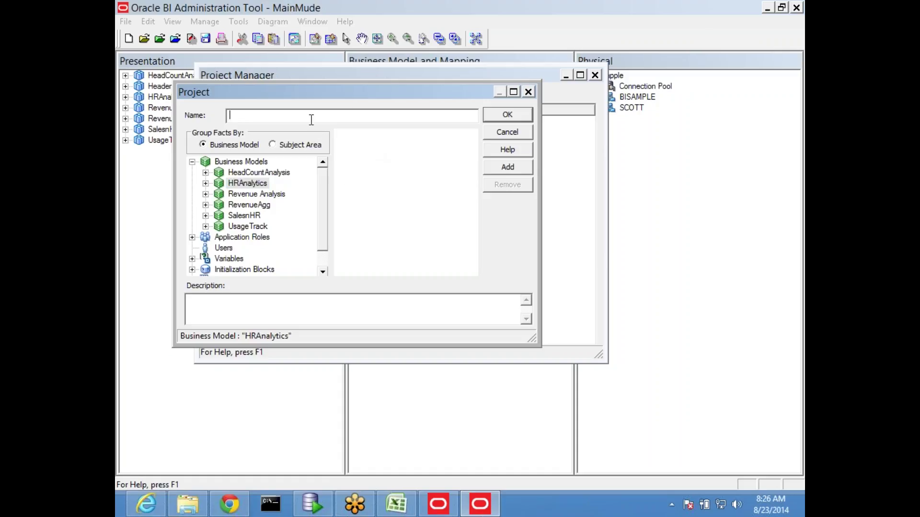
pyautogui.write('HR Project')
pyautogui.click(246, 186)
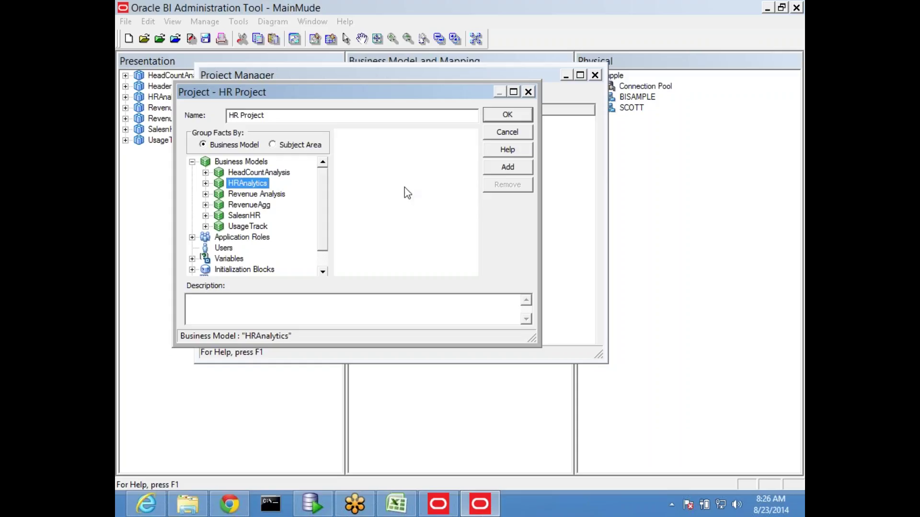
pyautogui.click(507, 169)
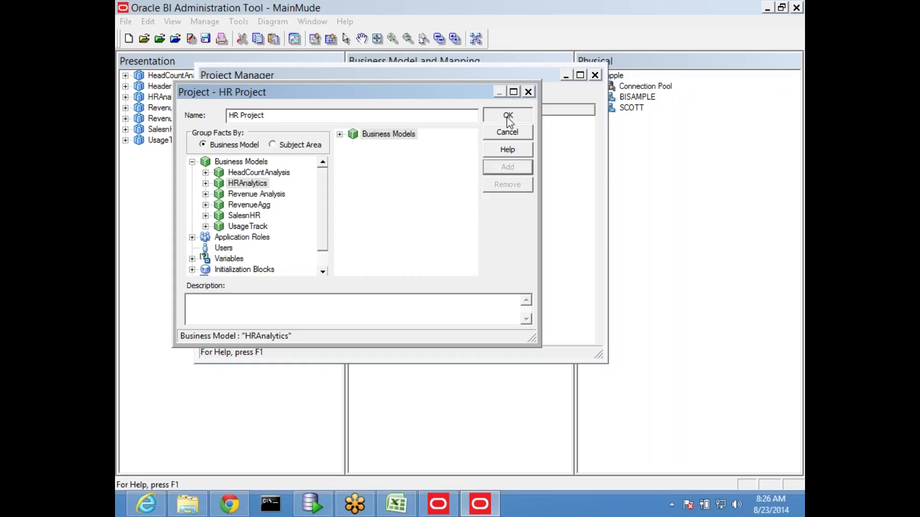
pyautogui.click(509, 119)
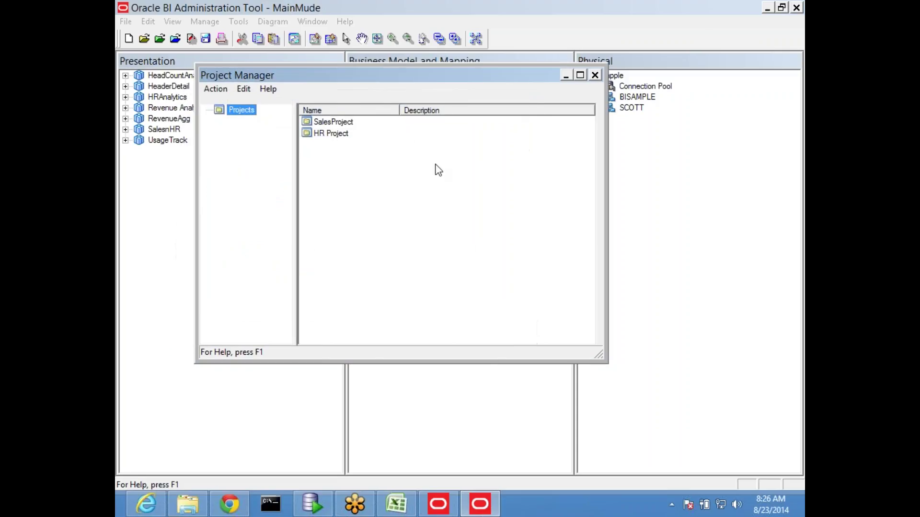
pyautogui.click(595, 75)
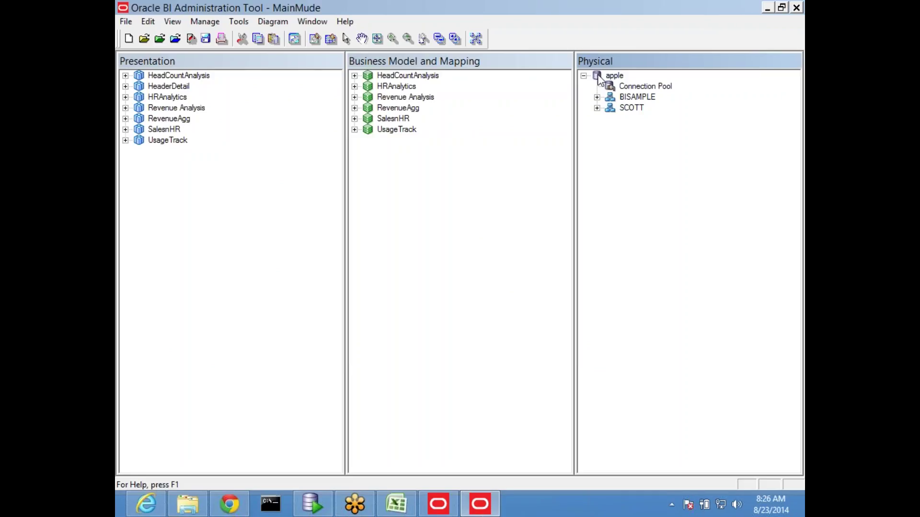
# Step: Close MainMude.rpd, answer the save prompt, and exit the Administration Tool
pyautogui.click(125, 21)
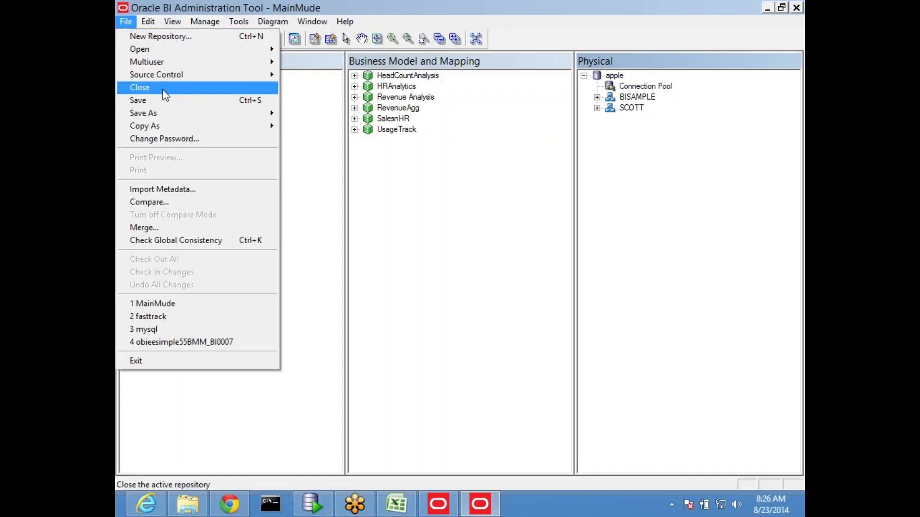
pyautogui.click(163, 91)
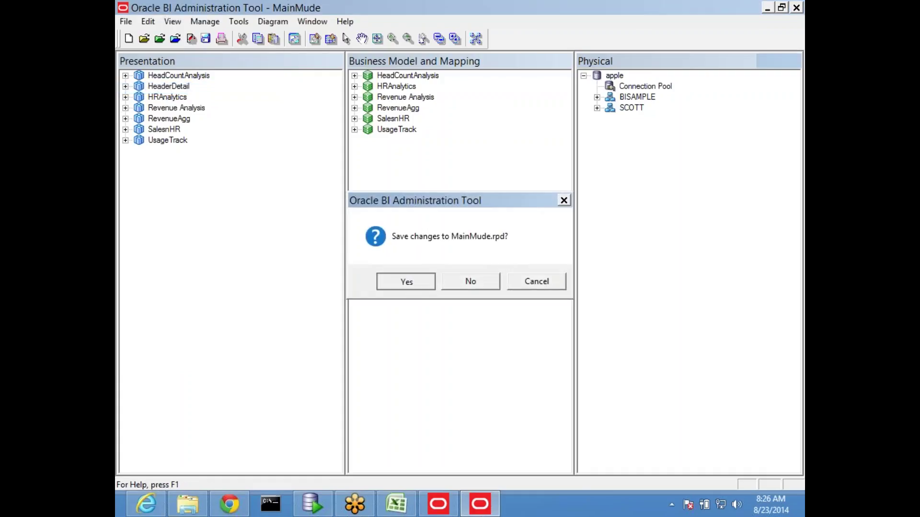
pyautogui.click(406, 280)
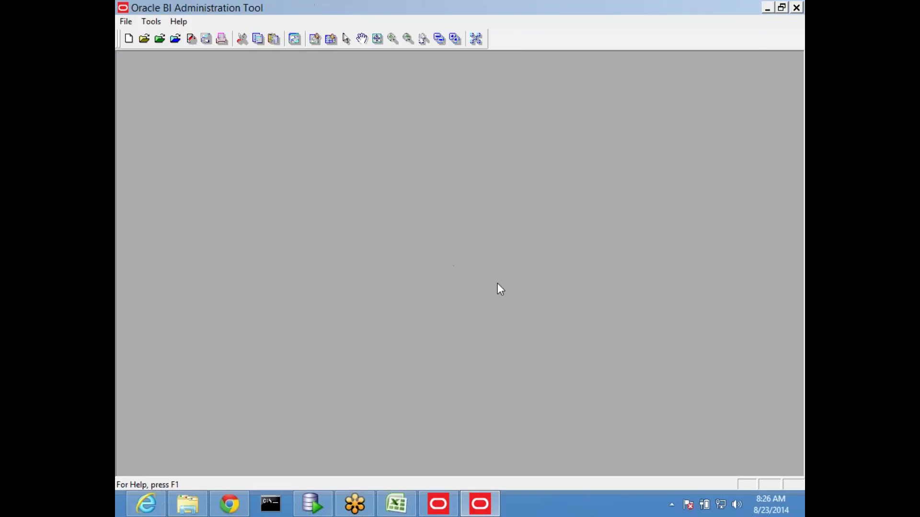
pyautogui.click(797, 8)
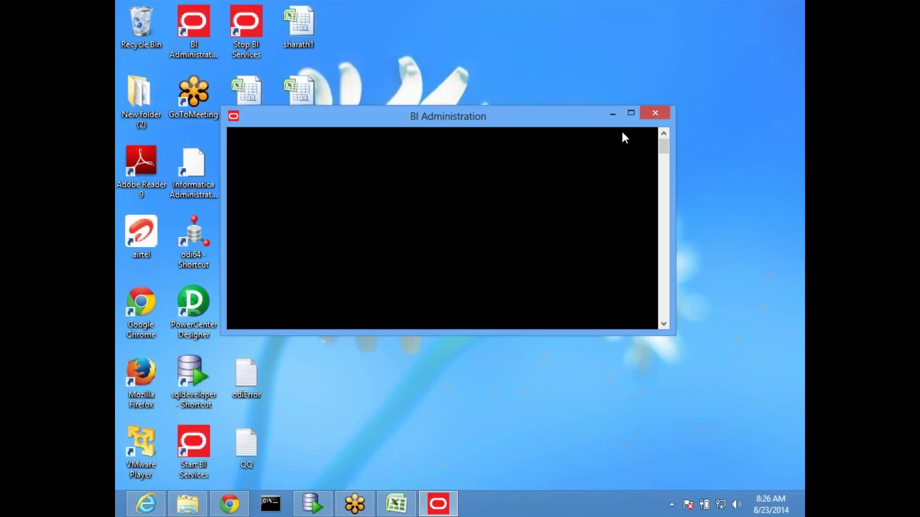
# Step: Navigate C:\Obiee_middleware\instances\instance1\bifoundation\OracleBIServerComponent\coreapplication_obis1\repository
pyautogui.click(188, 508)
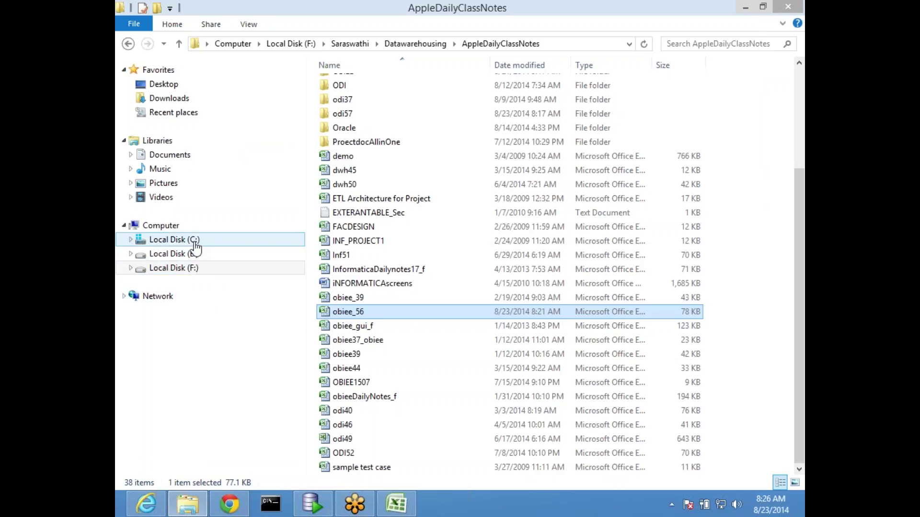
pyautogui.click(192, 243)
pyautogui.doubleClick(383, 156)
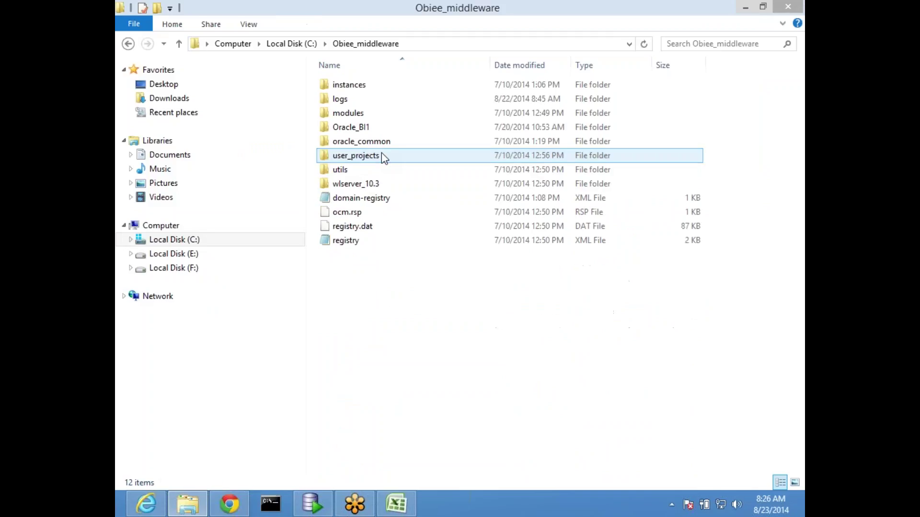
pyautogui.doubleClick(366, 87)
pyautogui.doubleClick(359, 87)
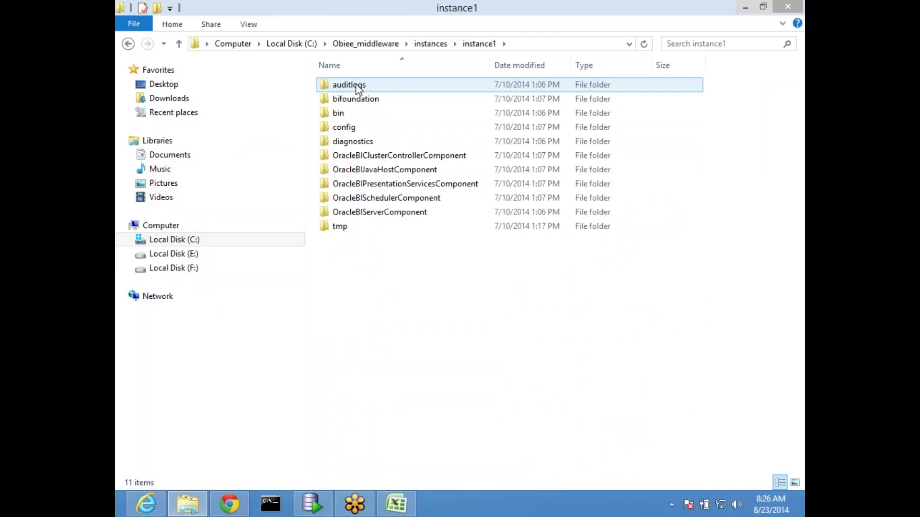
pyautogui.doubleClick(378, 99)
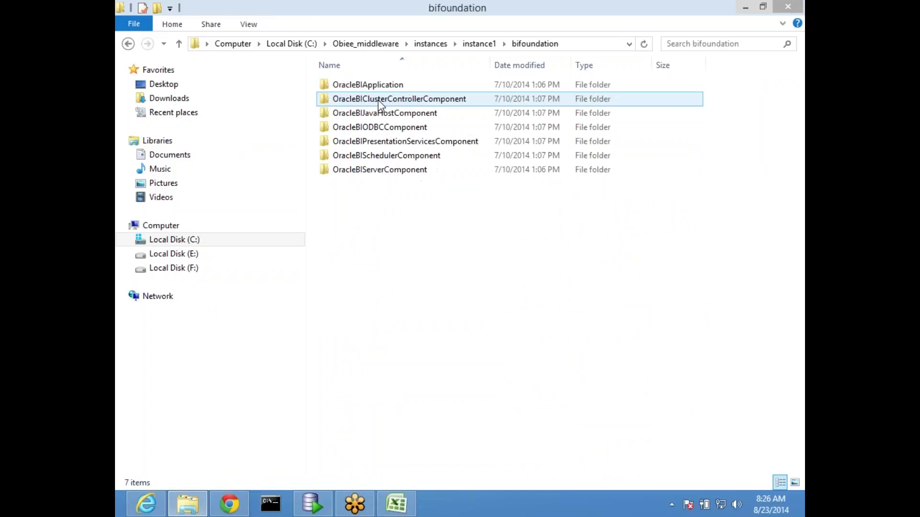
pyautogui.doubleClick(406, 170)
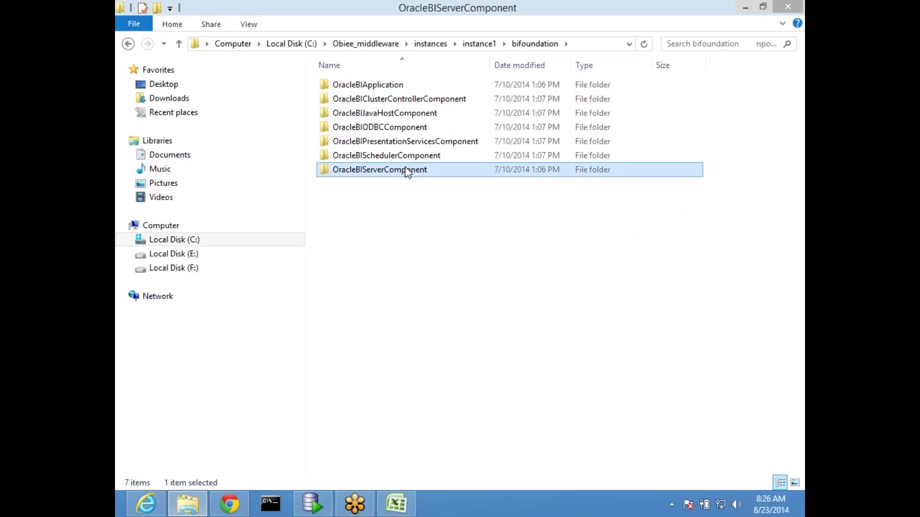
pyautogui.doubleClick(396, 89)
pyautogui.doubleClick(380, 160)
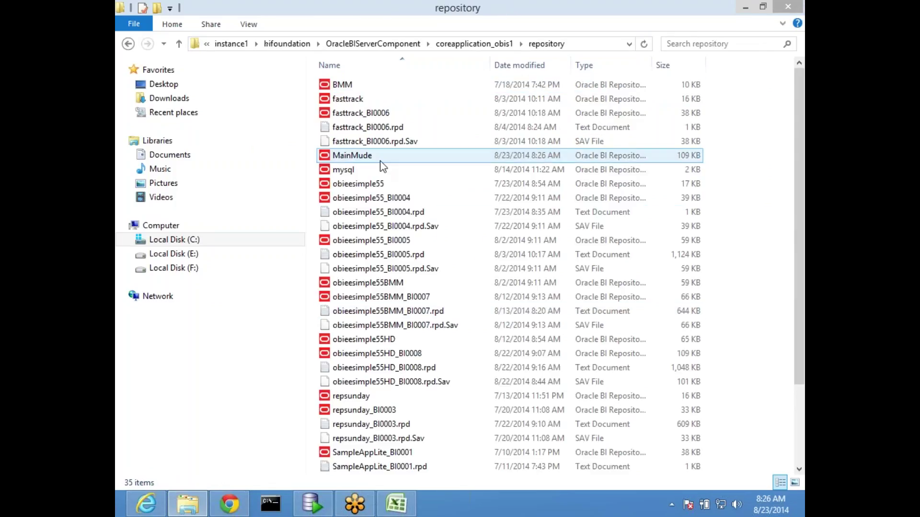
# Step: Scroll the 35 repository files and locate the saved MainMude file
pyautogui.scroll(-2, 442, 335)
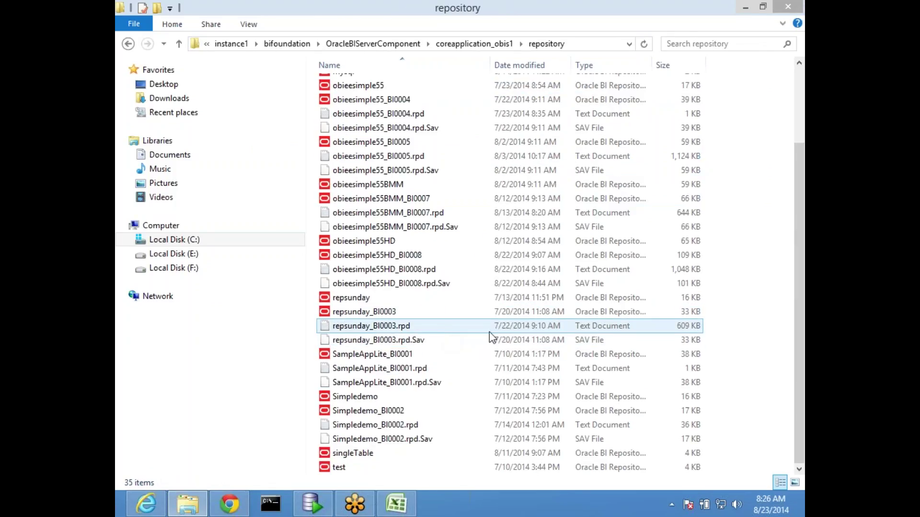
pyautogui.scroll(3, 491, 337)
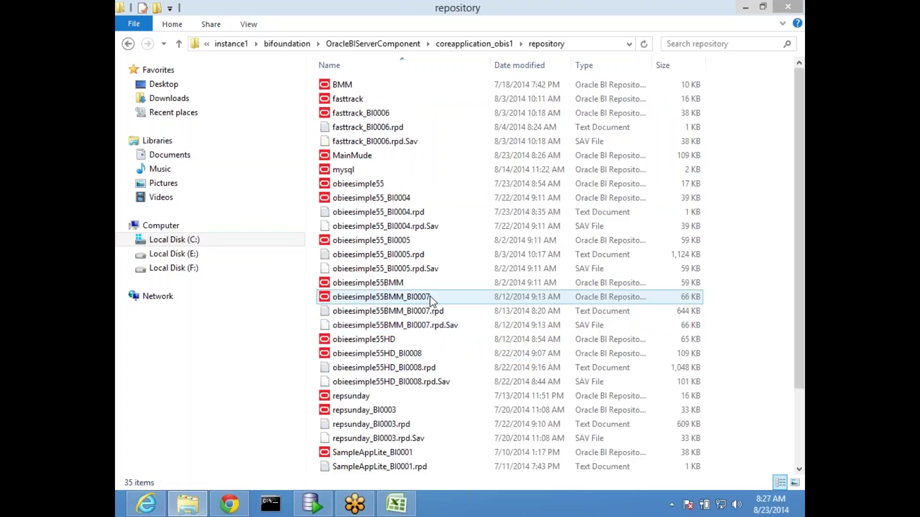
pyautogui.scroll(-3, 474, 302)
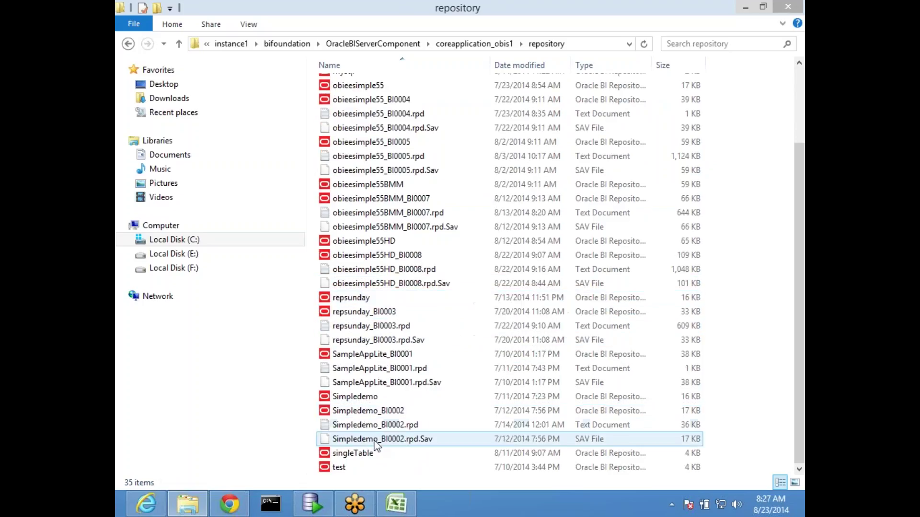
pyautogui.click(376, 228)
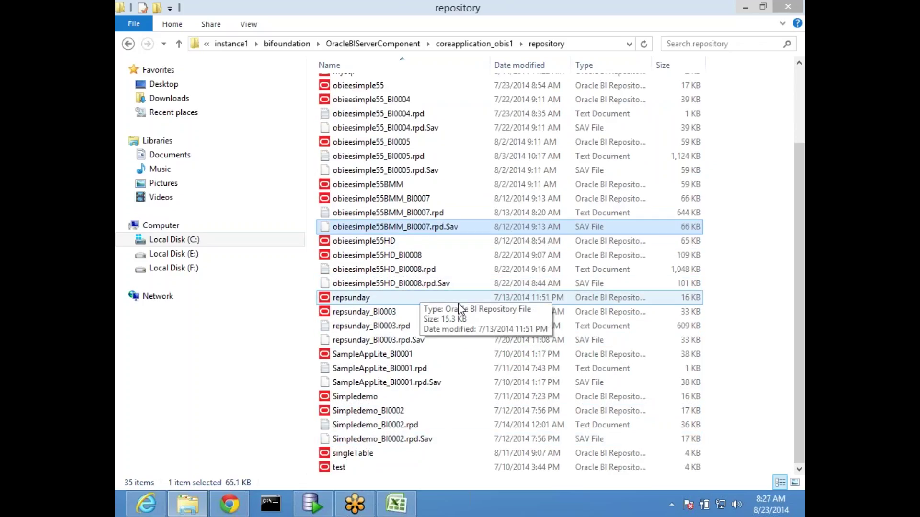
pyautogui.scroll(3, 458, 303)
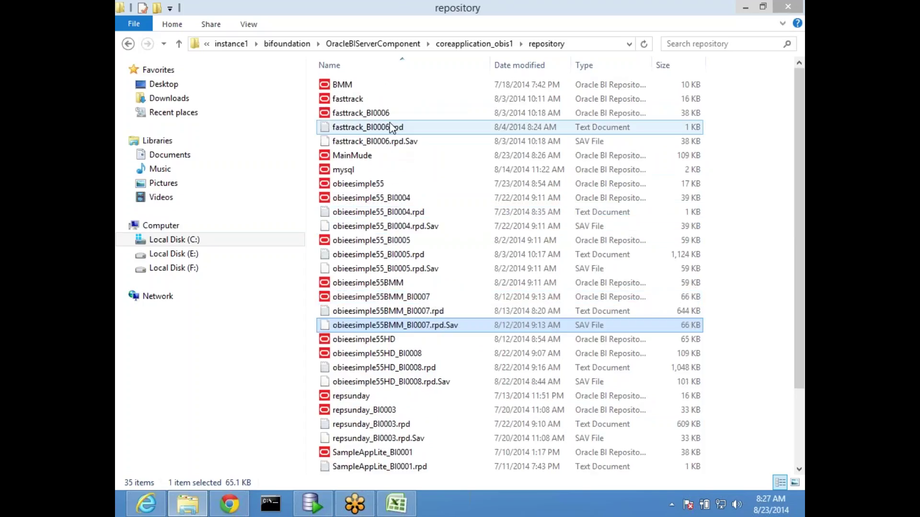
pyautogui.click(360, 158)
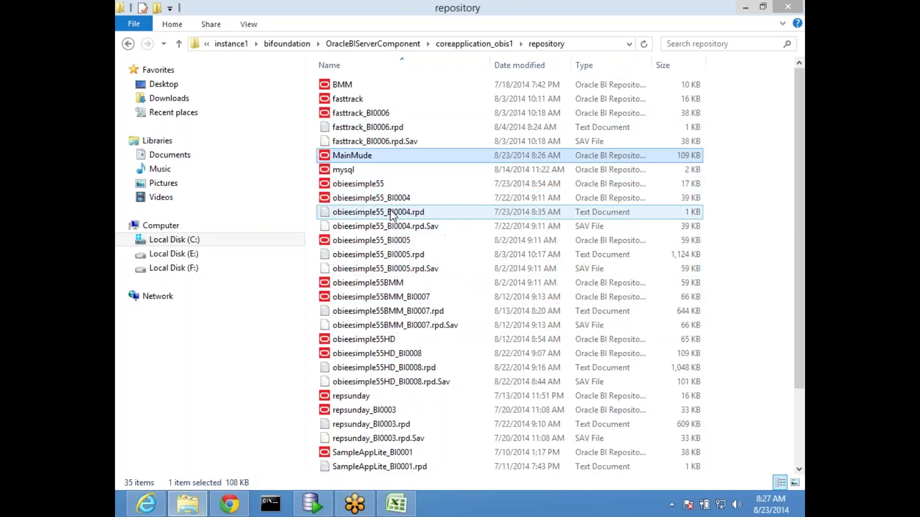
# Step: Create a new folder named bkp56 in the repository folder
pyautogui.rightClick(740, 242)
pyautogui.moveTo(720, 393)
pyautogui.click(523, 231)
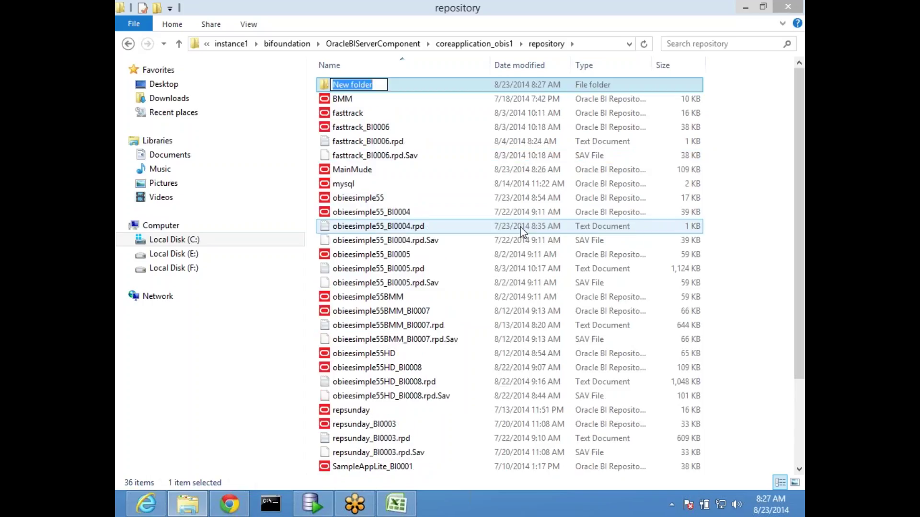
pyautogui.write('bkp')
pyautogui.write('56')
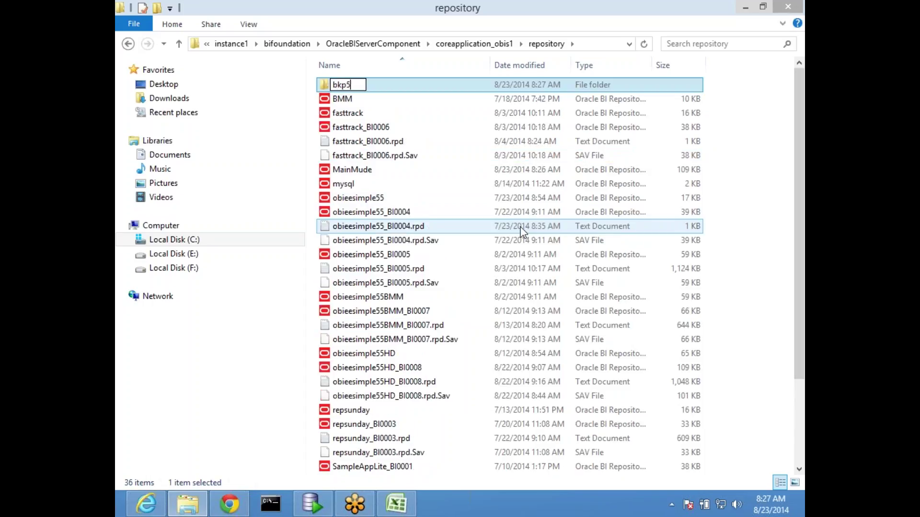
pyautogui.press('Return')
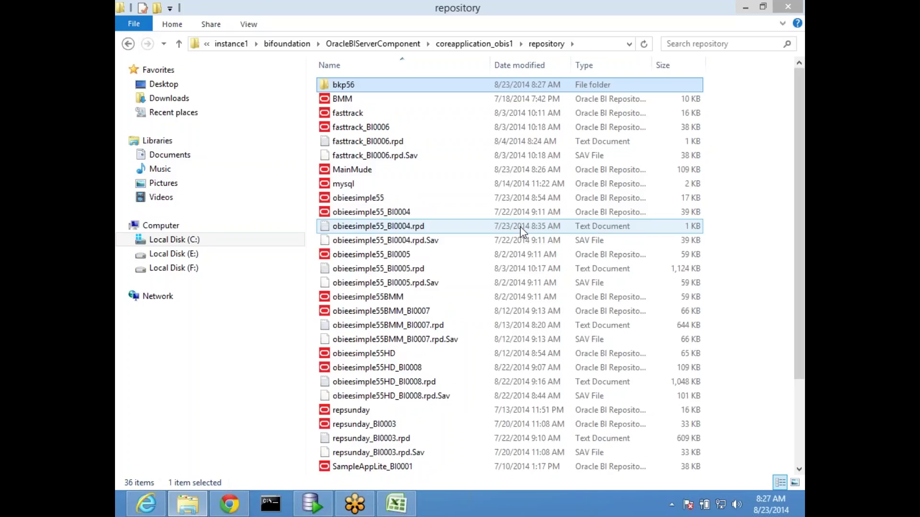
# Step: Cut all the repository files and paste them into bkp56
pyautogui.press('Down')
pyautogui.hotkey('shift', 'Down')
pyautogui.hotkey('shift', 'Down')
pyautogui.hotkey('shift', 'Down')
pyautogui.hotkey('shift', 'Down')
pyautogui.hotkey('shift', 'Down')
pyautogui.hotkey('shift', 'Down')
pyautogui.hotkey('shift', 'Down')
pyautogui.hotkey('shift', 'Down')
pyautogui.hotkey('shift', 'Down')
pyautogui.hotkey('shift', 'Down')
pyautogui.hotkey('shift', 'Down')
pyautogui.hotkey('shift', 'Down')
pyautogui.hotkey('shift', 'Down')
pyautogui.hotkey('shift', 'Down')
pyautogui.hotkey('shift', 'Down')
pyautogui.hotkey('shift', 'Down')
pyautogui.hotkey('shift', 'Down')
pyautogui.hotkey('shift', 'Down')
pyautogui.hotkey('shift', 'Down')
pyautogui.hotkey('shift', 'Down')
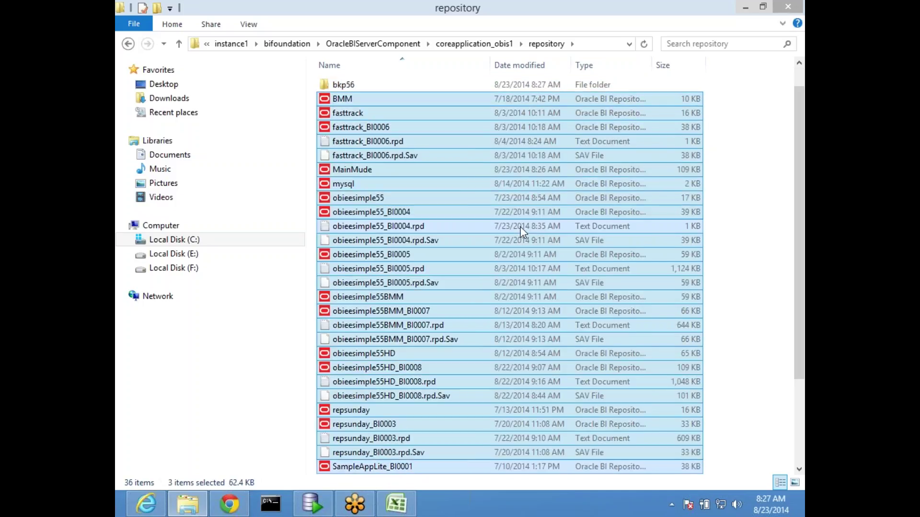
pyautogui.hotkey('shift', 'Down')
pyautogui.hotkey('shift', 'Down')
pyautogui.hotkey('shift', 'Down')
pyautogui.hotkey('shift', 'Down')
pyautogui.hotkey('shift', 'Down')
pyautogui.hotkey('shift', 'Down')
pyautogui.hotkey('shift', 'Down')
pyautogui.hotkey('shift', 'Down')
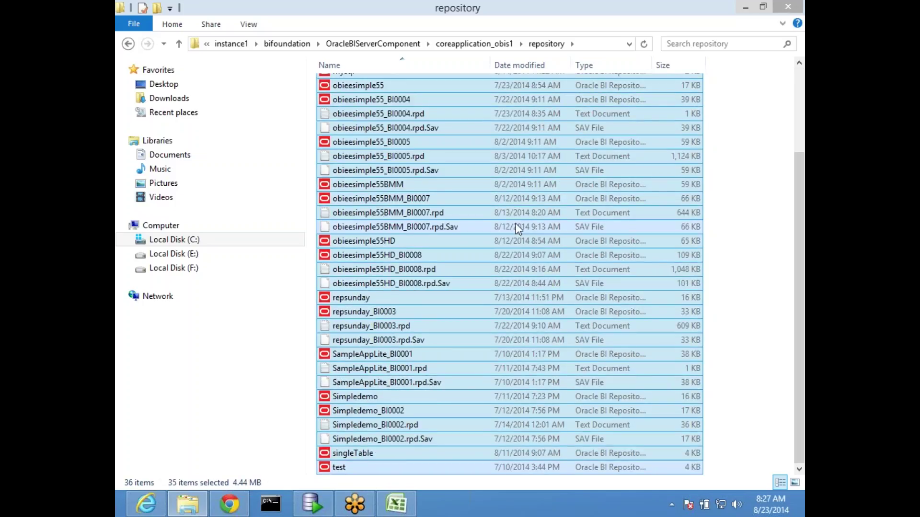
pyautogui.press('Up')
pyautogui.press('Up')
pyautogui.press('Up')
pyautogui.press('Up')
pyautogui.press('Up')
pyautogui.press('Up')
pyautogui.press('Up')
pyautogui.press('Up')
pyautogui.press('Up')
pyautogui.press('Up')
pyautogui.press('Up')
pyautogui.press('Up')
pyautogui.press('Up')
pyautogui.press('Up')
pyautogui.press('Up')
pyautogui.press('Up')
pyautogui.press('Up')
pyautogui.press('Up')
pyautogui.press('Up')
pyautogui.press('Up')
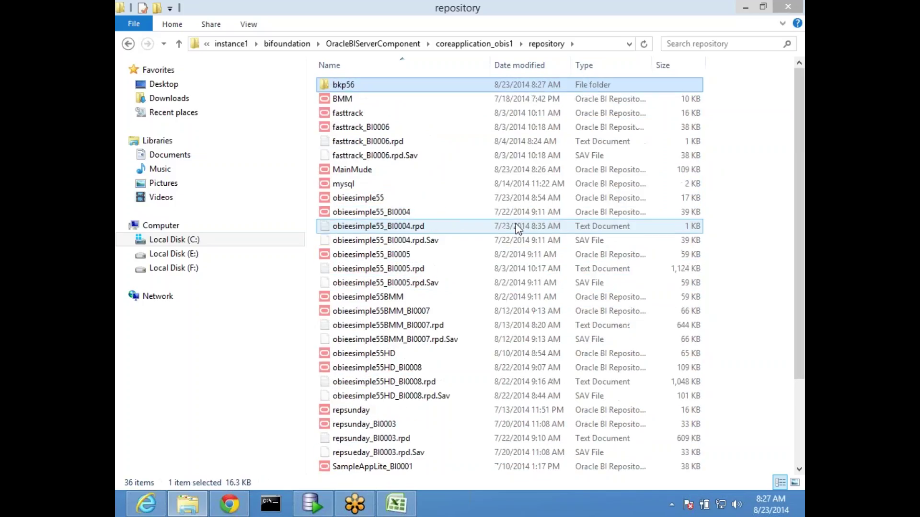
pyautogui.press('Return')
pyautogui.hotkey('ctrl', 'v')
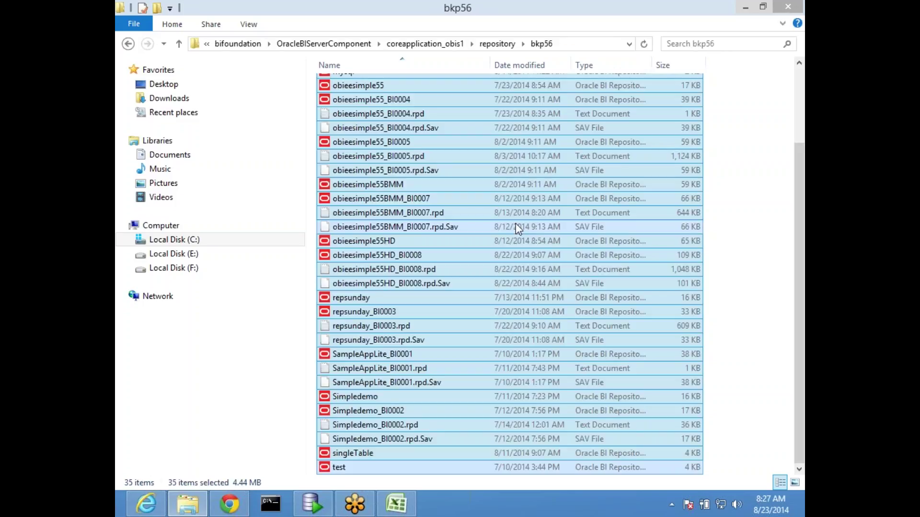
# Step: Move obieesimple55HD_BI0008 from bkp56 back into the repository folder
pyautogui.click(433, 213)
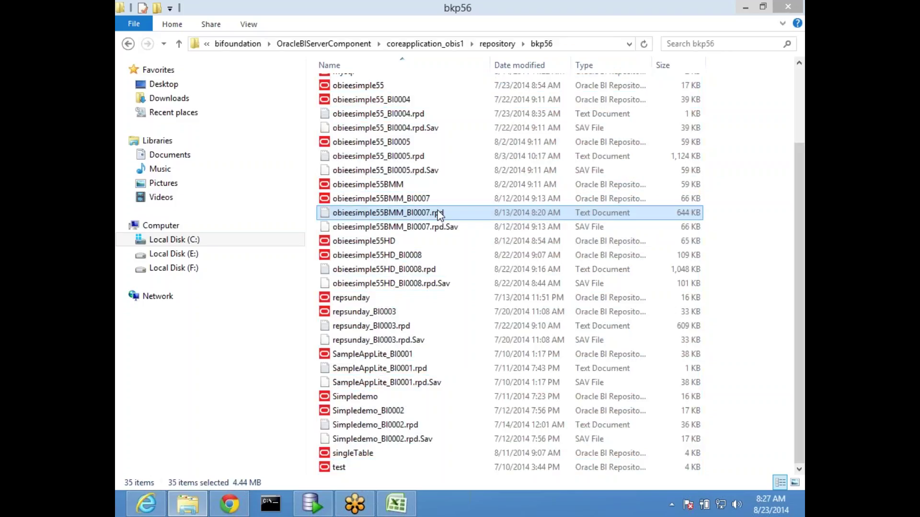
pyautogui.click(419, 259)
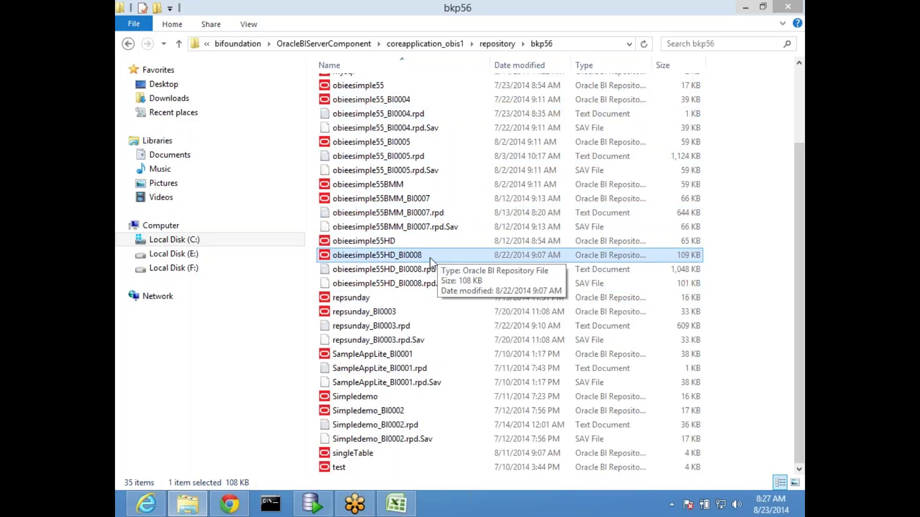
pyautogui.click(497, 44)
pyautogui.hotkey('ctrl', 'v')
pyautogui.click(433, 217)
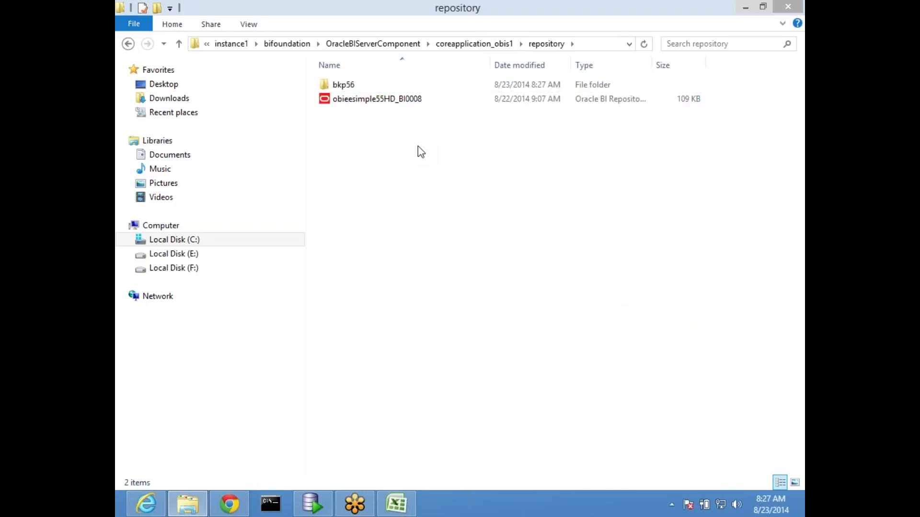
pyautogui.doubleClick(363, 85)
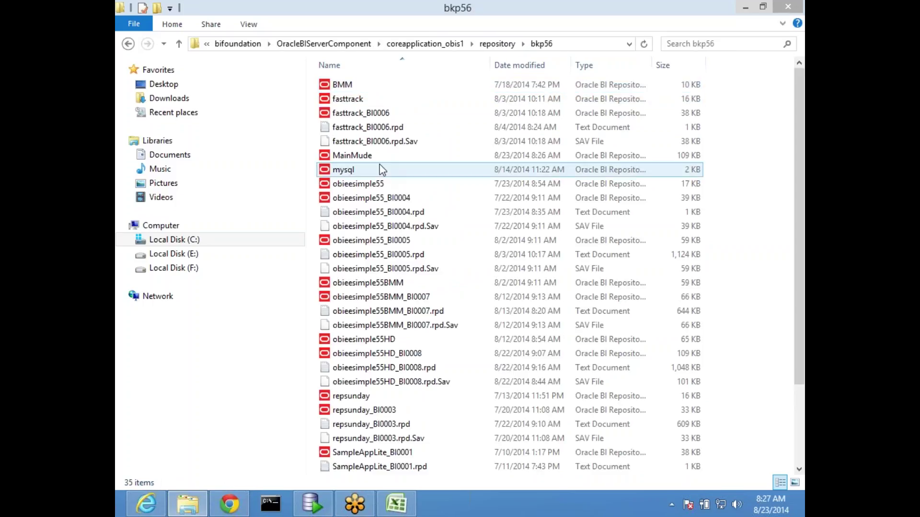
pyautogui.click(383, 158)
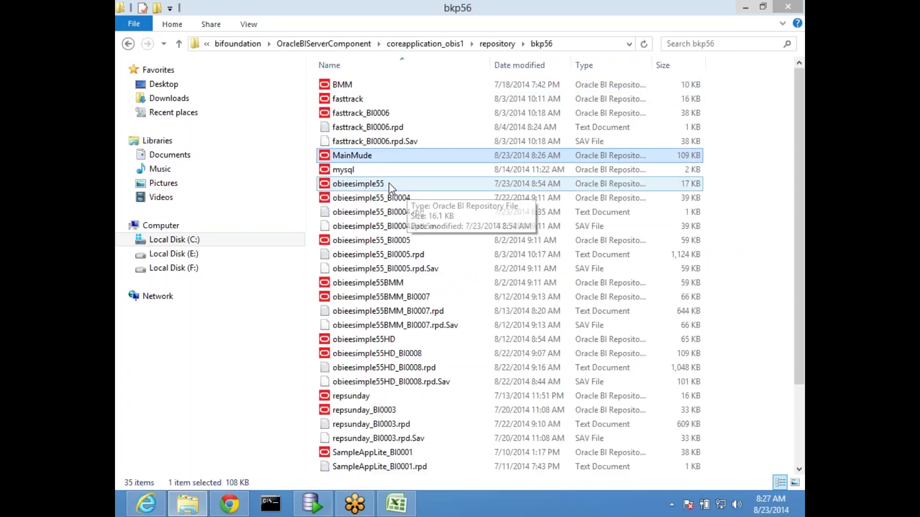
pyautogui.click(178, 44)
pyautogui.click(487, 243)
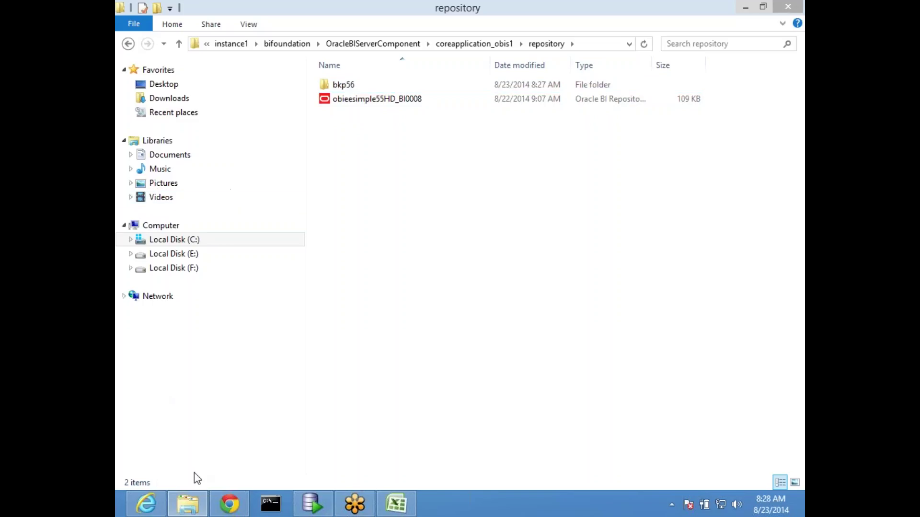
pyautogui.click(194, 513)
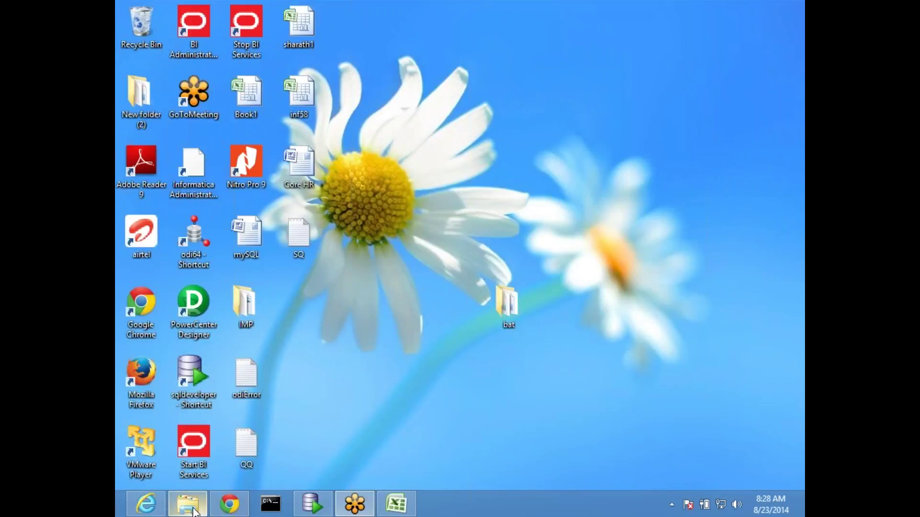
# Step: Paste the MainMude repository into the empty obieeshare folder on Local Disk (E:)
pyautogui.click(193, 508)
pyautogui.click(201, 257)
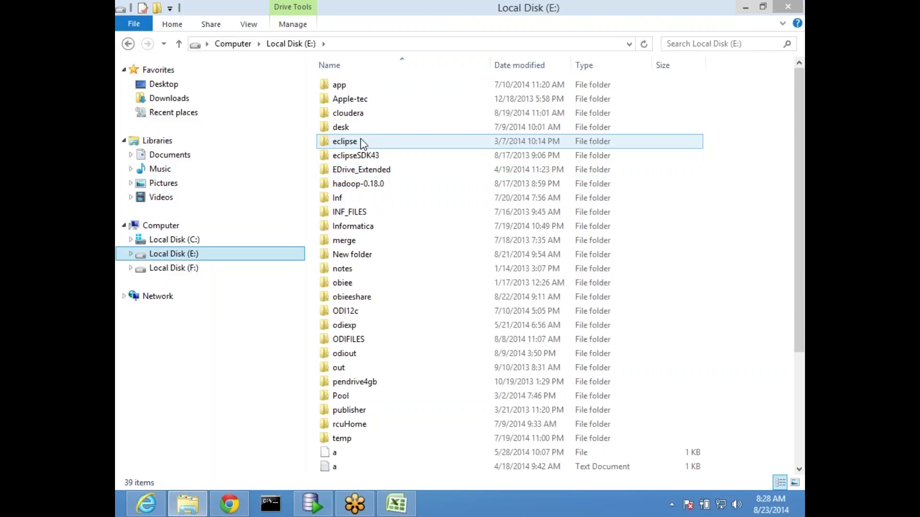
pyautogui.click(391, 176)
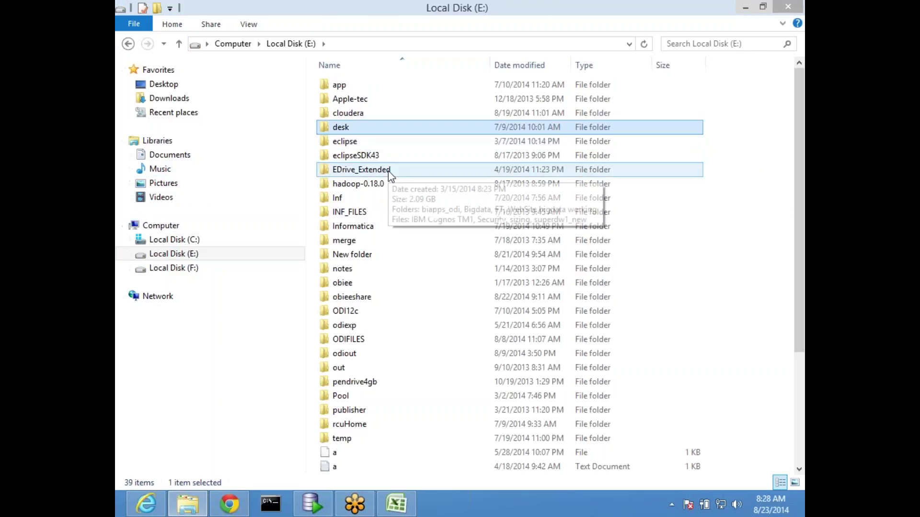
pyautogui.click(361, 283)
pyautogui.doubleClick(366, 297)
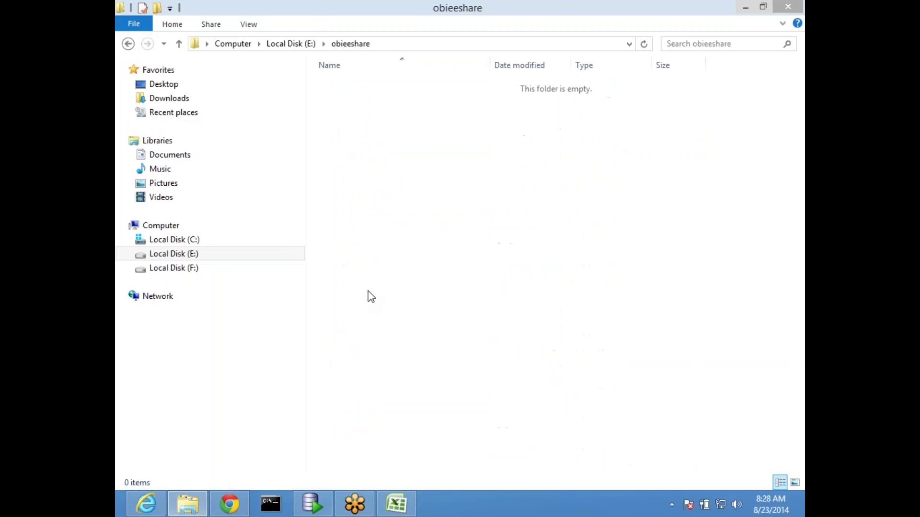
pyautogui.hotkey('ctrl', 'v')
pyautogui.click(465, 246)
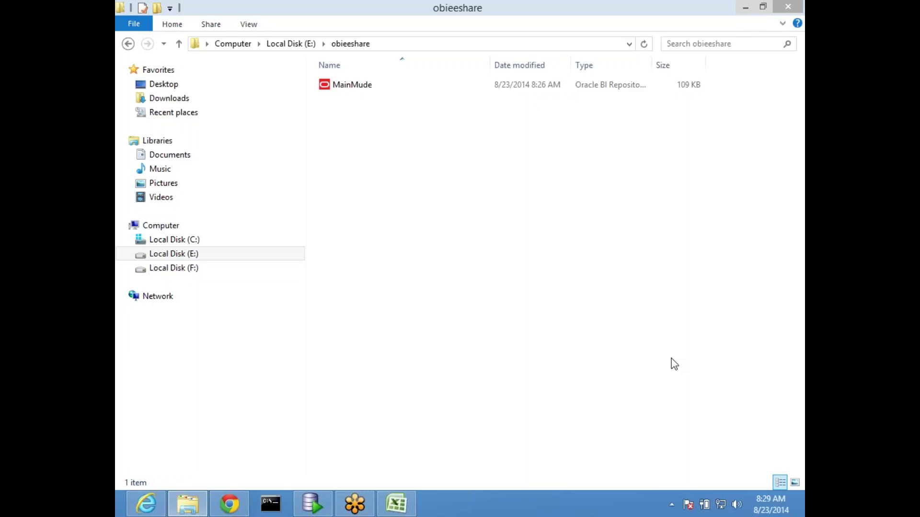
# Step: Launch BI Administration Tool from the desktop shortcut and view the File > Multiuser commands
pyautogui.click(749, 7)
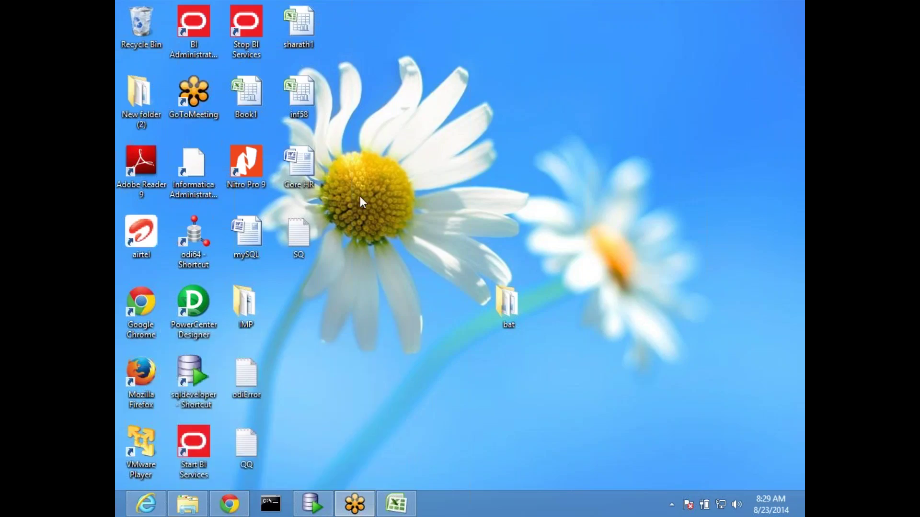
pyautogui.doubleClick(191, 28)
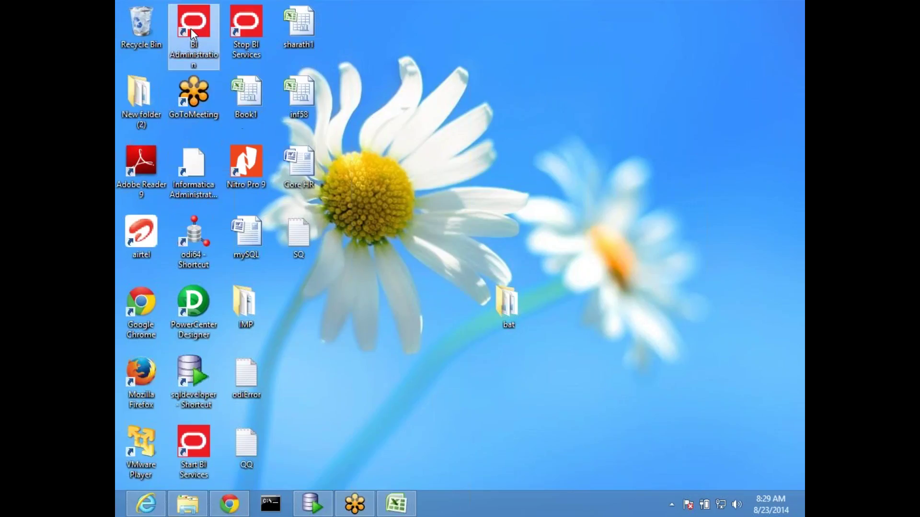
pyautogui.click(161, 78)
pyautogui.moveTo(314, 106)
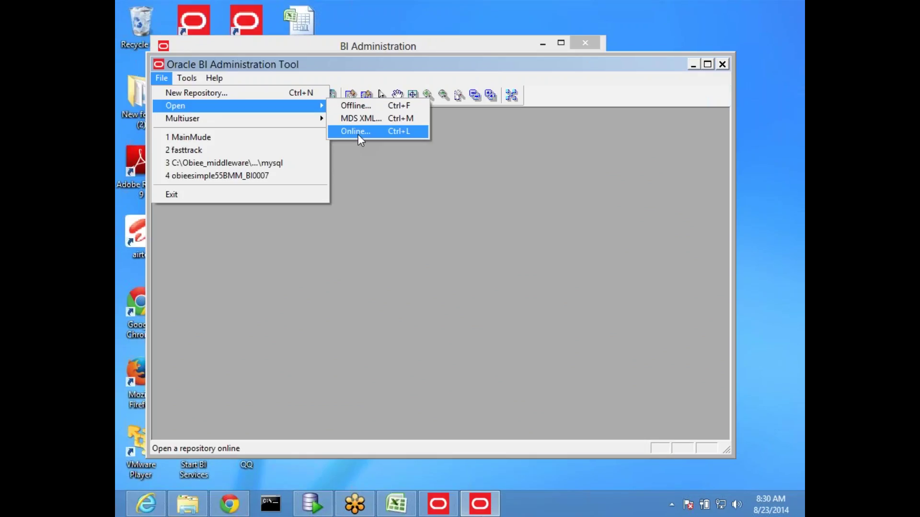
pyautogui.moveTo(234, 118)
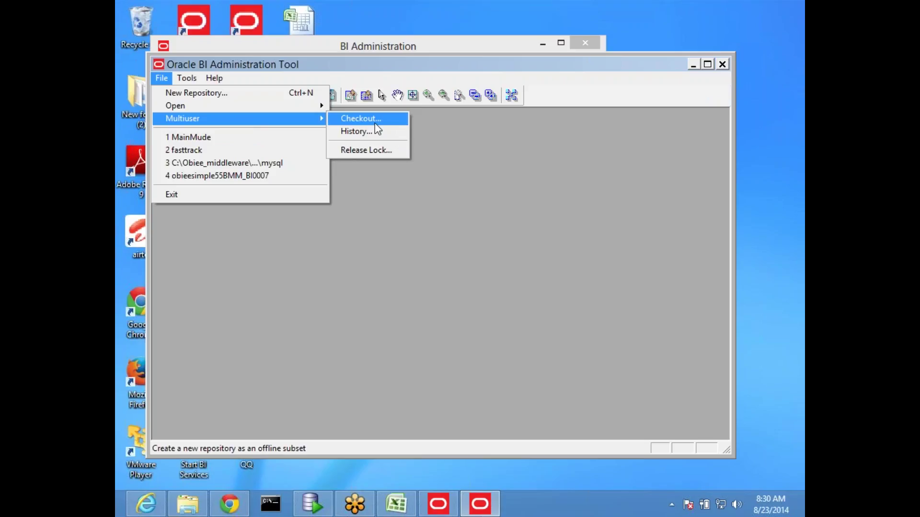
# Step: Choose File > Multiuser > Checkout for MainMude, then cancel the password prompt
pyautogui.moveTo(290, 123)
pyautogui.click(380, 289)
pyautogui.click(168, 84)
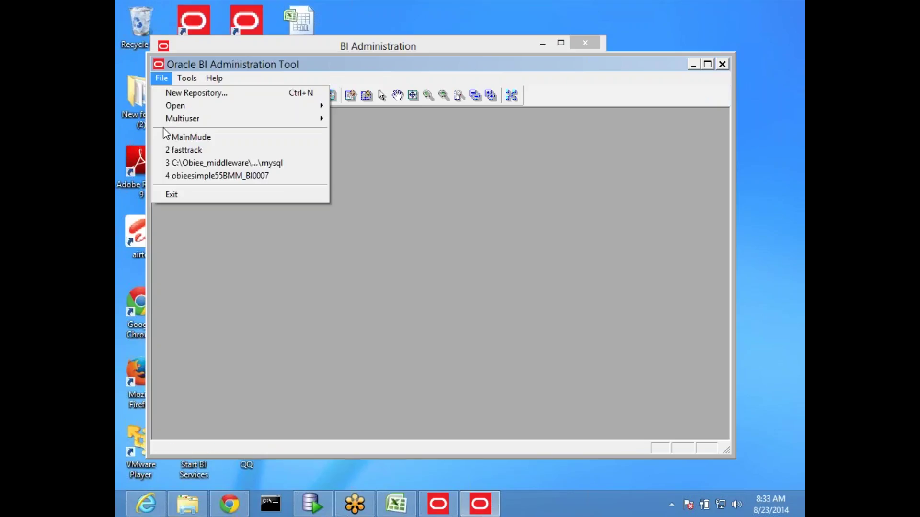
pyautogui.moveTo(218, 119)
pyautogui.click(366, 123)
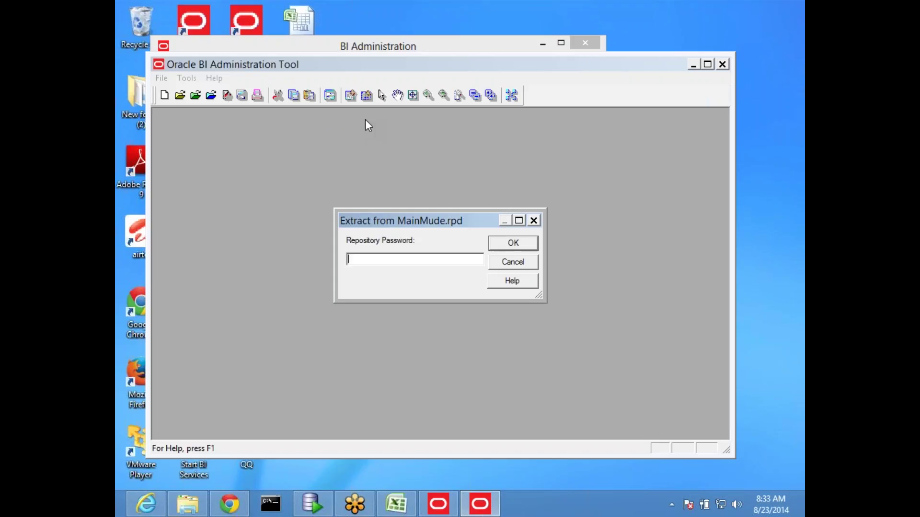
pyautogui.click(512, 262)
# Step: Check the Multiuser development directory (E:\obieeshare) in Tools > Options and close without changes
pyautogui.click(185, 79)
pyautogui.click(199, 98)
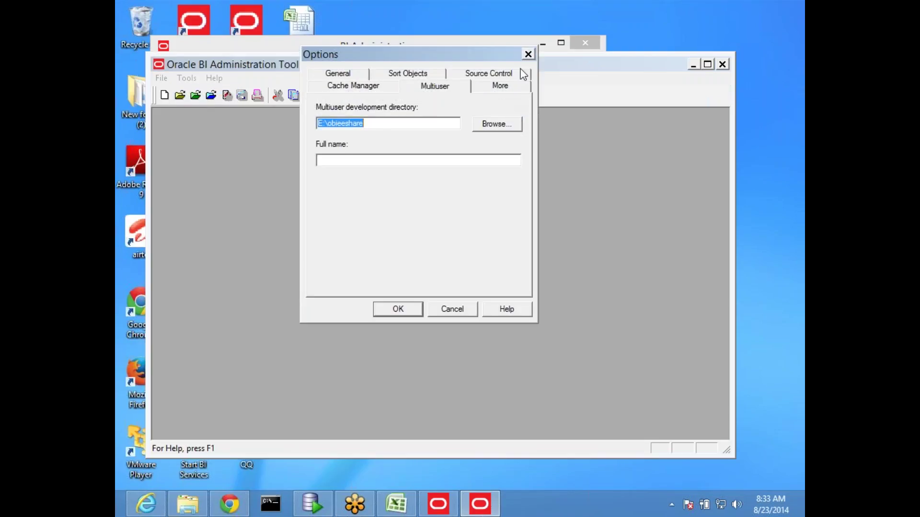
pyautogui.click(527, 55)
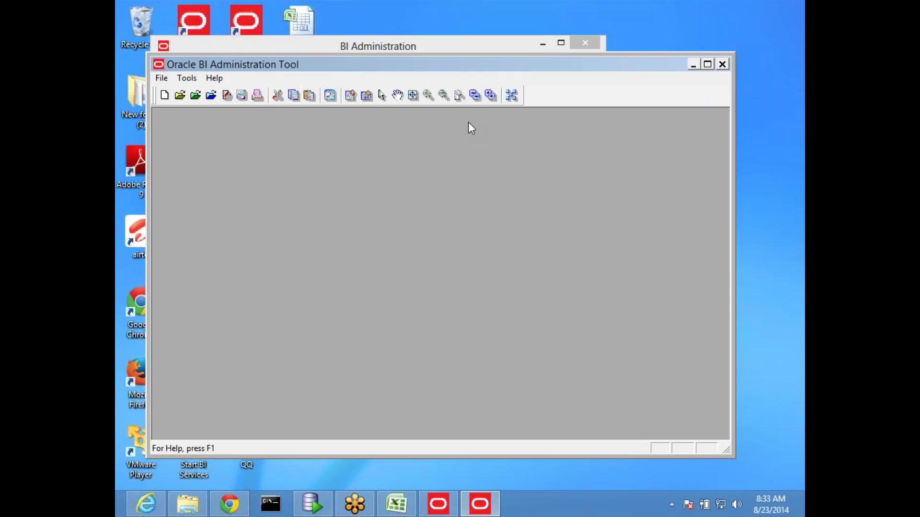
# Step: Run File > Multiuser > Checkout again and submit the MainMude repository password
pyautogui.click(162, 78)
pyautogui.moveTo(274, 108)
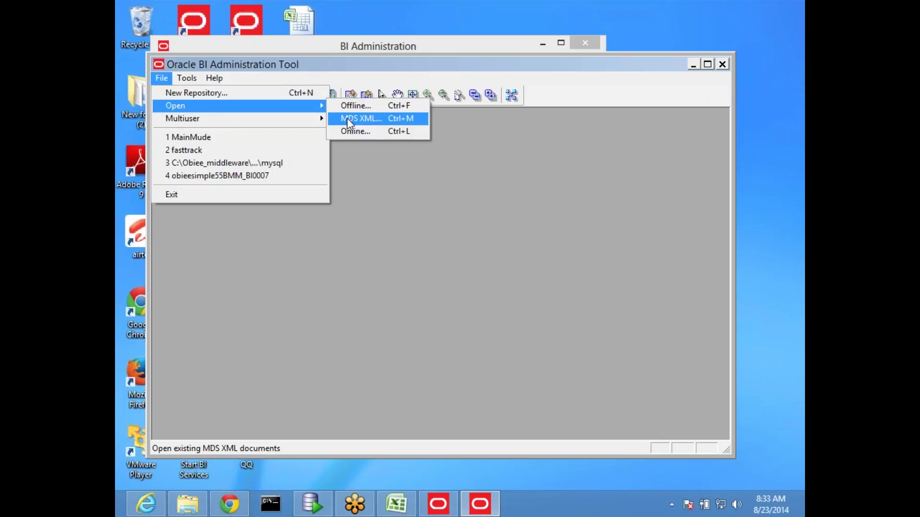
pyautogui.moveTo(242, 119)
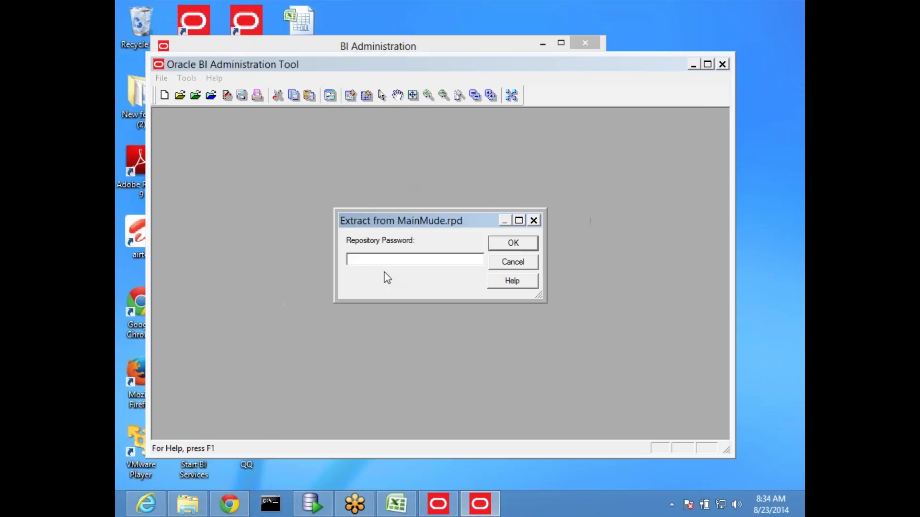
pyautogui.write('•••')
pyautogui.press('BackSpace')
pyautogui.press('BackSpace')
pyautogui.press('BackSpace')
pyautogui.write('••••••••')
pyautogui.press('Return')
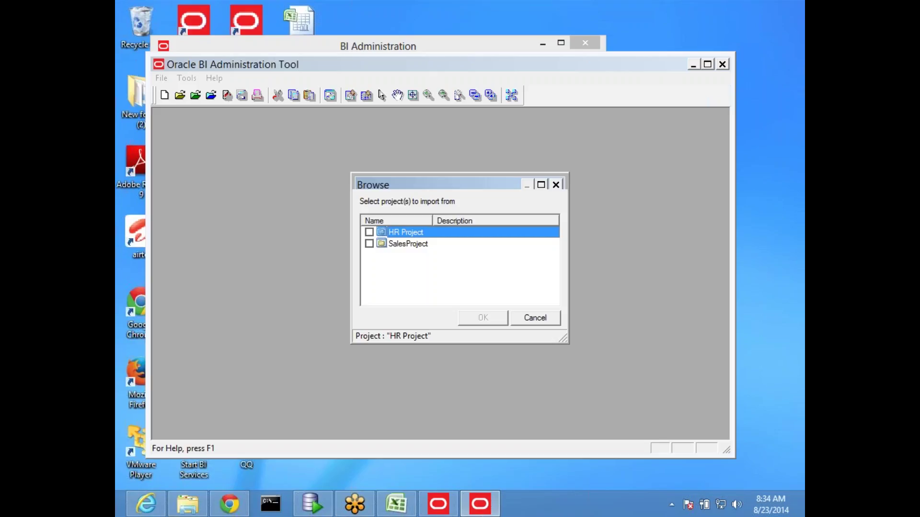
# Step: Tick SalesProject in the Browse dialog and confirm the selection
pyautogui.click(368, 244)
pyautogui.click(483, 319)
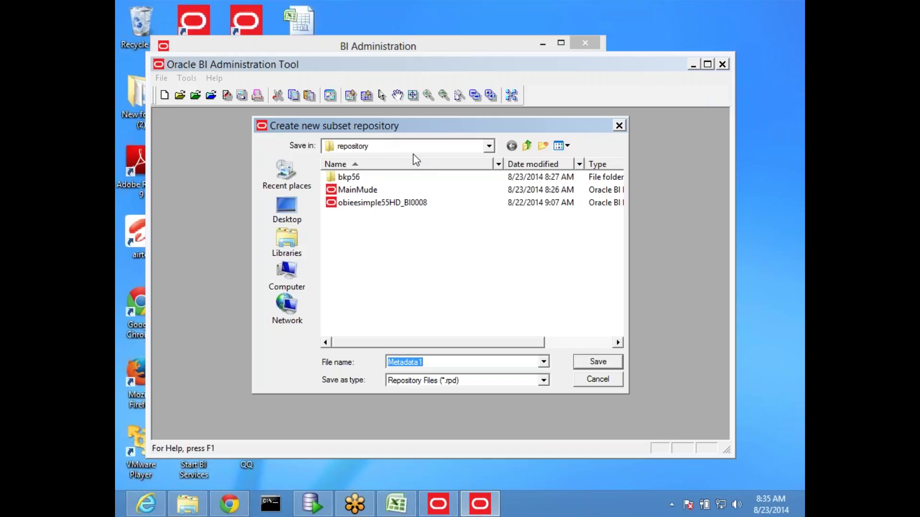
# Step: Replace the default name Metadata1 with SalesSubset and save the subset repository
pyautogui.click(440, 362)
pyautogui.doubleClick(439, 362)
pyautogui.write('SalesSubset')
pyautogui.click(602, 364)
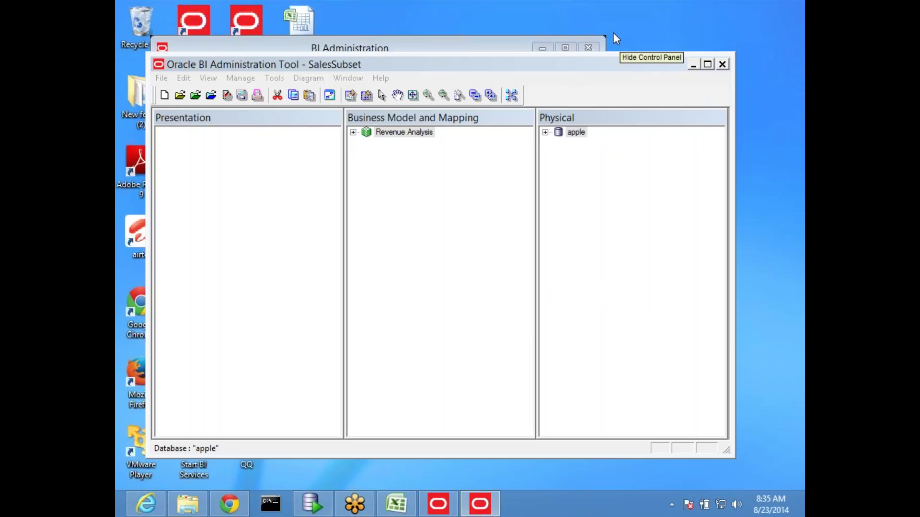
# Step: Maximize the window and expand Revenue Analysis, the apple database and its BISAMPLE tables
pyautogui.doubleClick(422, 64)
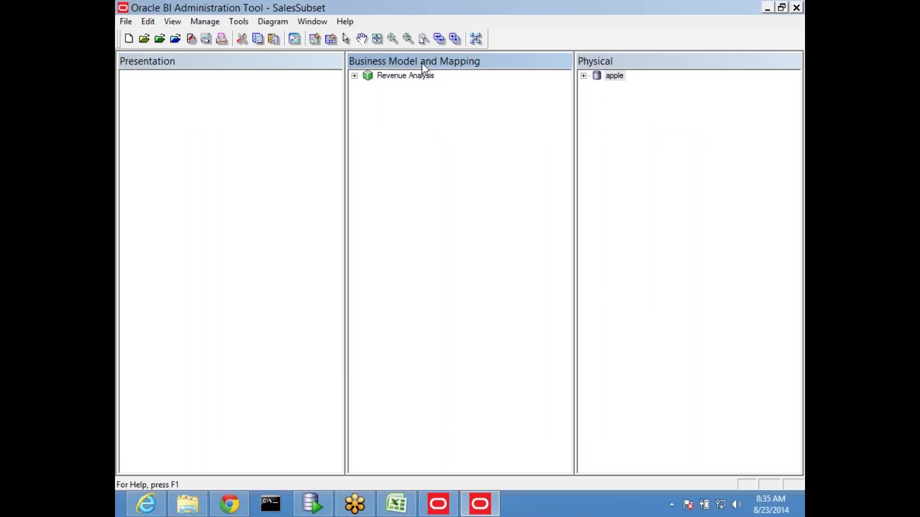
pyautogui.click(355, 76)
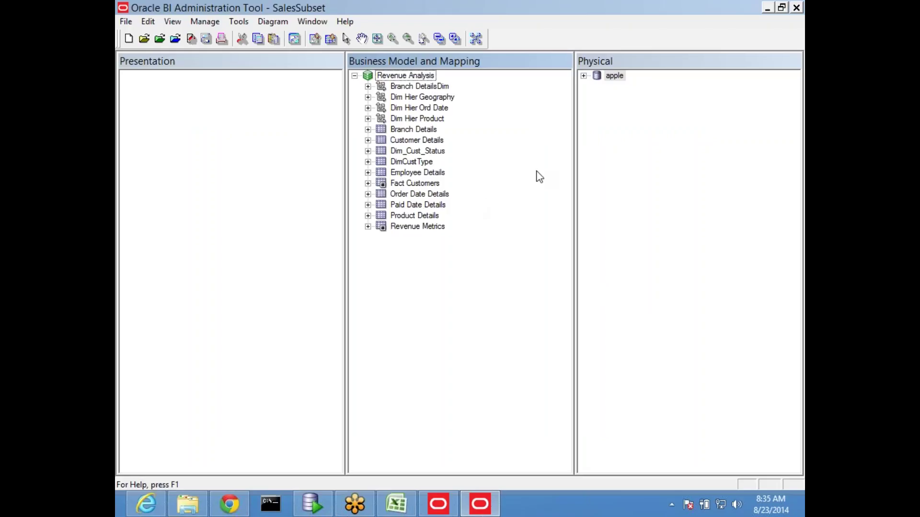
pyautogui.click(405, 79)
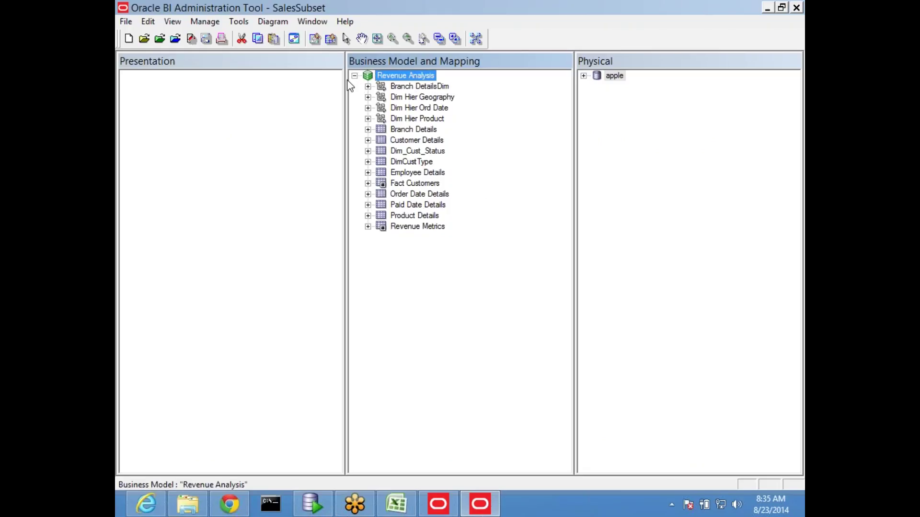
pyautogui.click(355, 76)
pyautogui.click(169, 104)
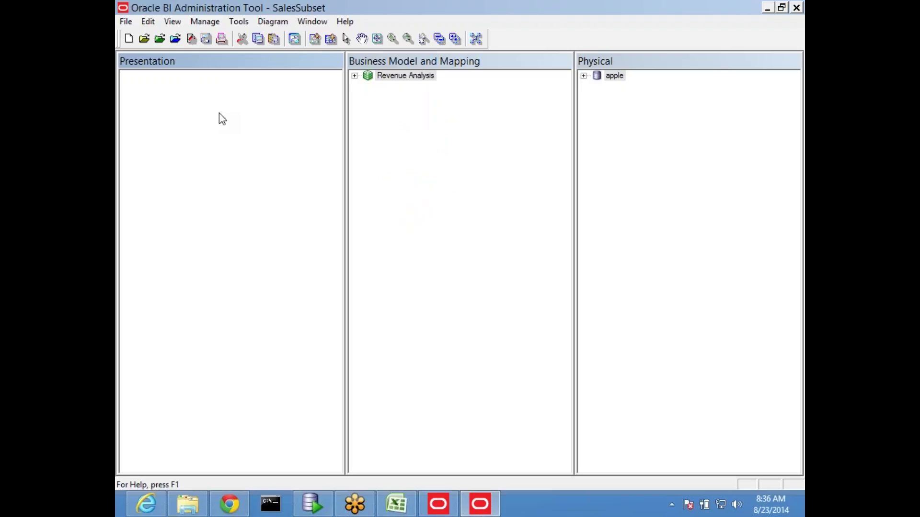
pyautogui.click(584, 76)
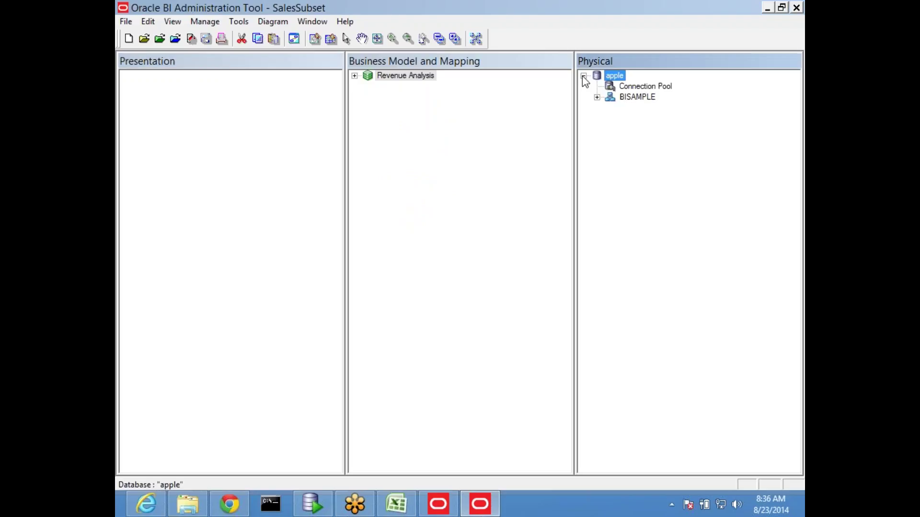
pyautogui.click(597, 97)
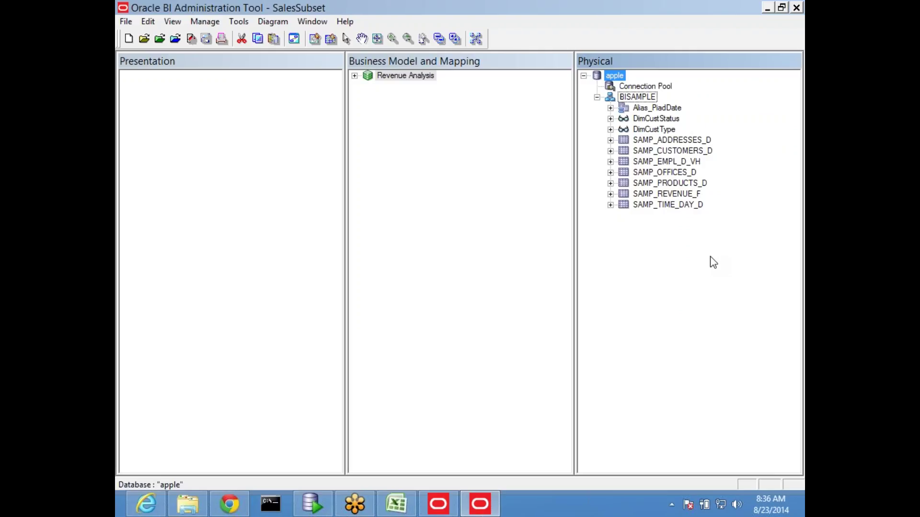
pyautogui.click(355, 77)
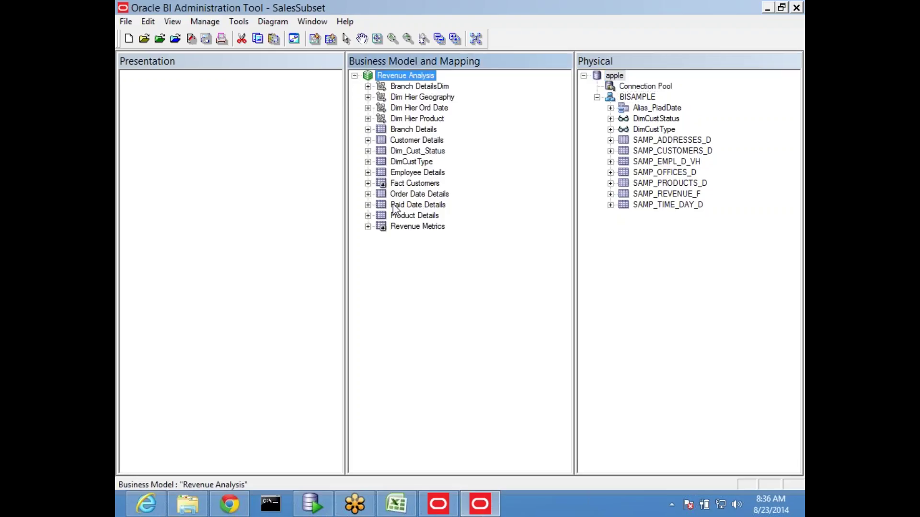
# Step: Expand Revenue Metrics and duplicate its Units column
pyautogui.click(368, 227)
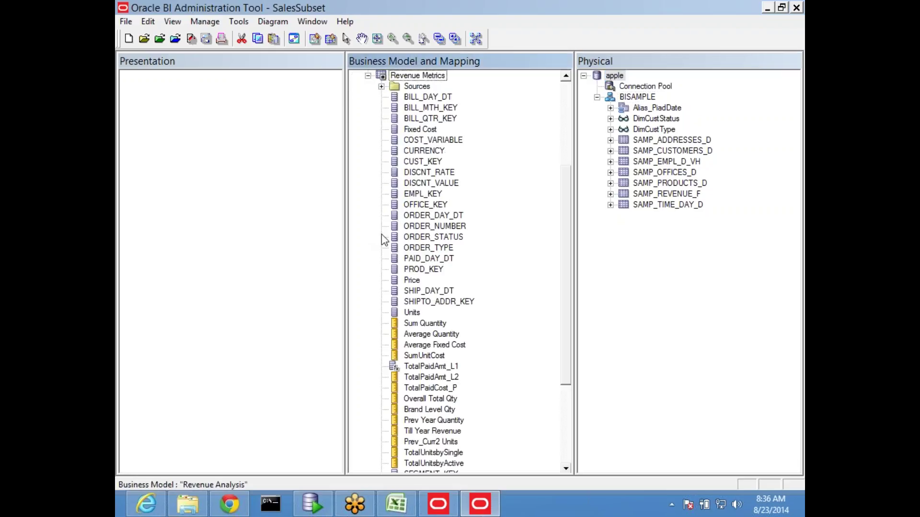
pyautogui.scroll(-1, 520, 278)
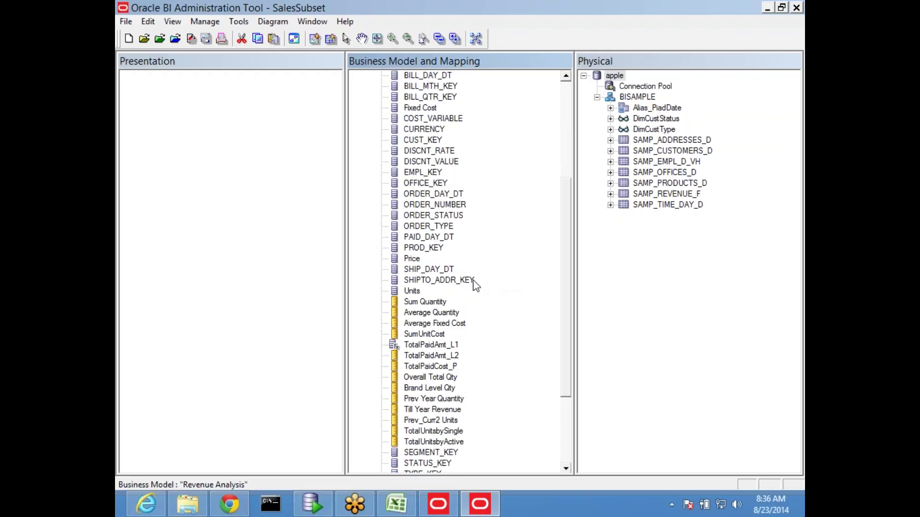
pyautogui.click(412, 291)
pyautogui.rightClick(413, 293)
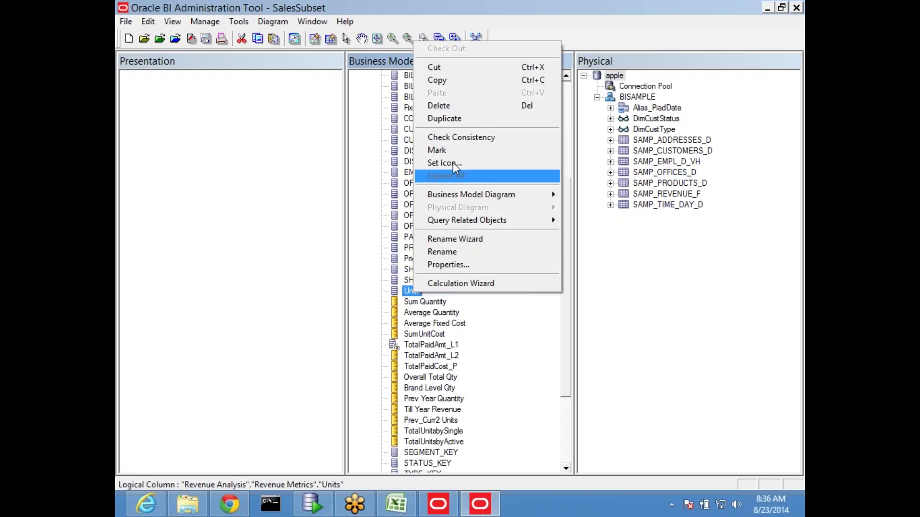
pyautogui.click(467, 118)
pyautogui.scroll(-4, 529, 364)
# Step: Rename the Units#1 copy to AvgUnits and set its default aggregation rule to Avg
pyautogui.doubleClick(415, 463)
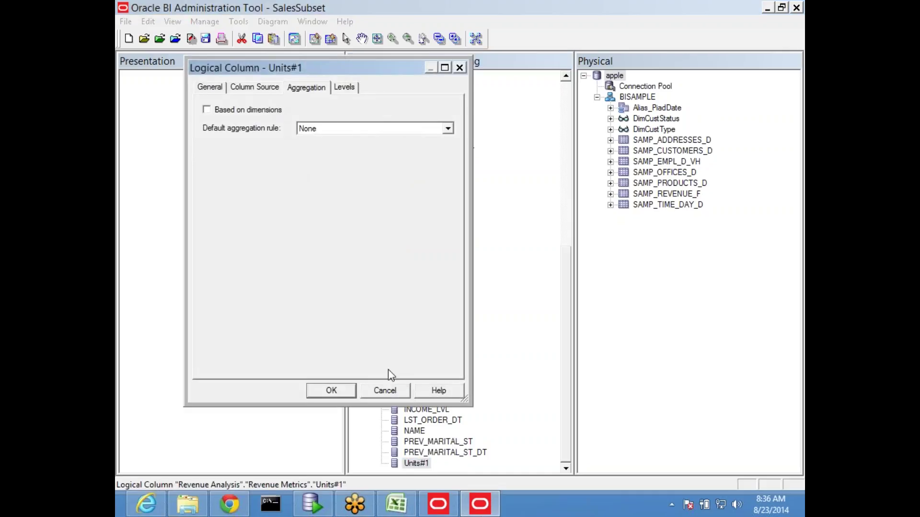
pyautogui.click(387, 394)
pyautogui.press('F2')
pyautogui.write('Avg')
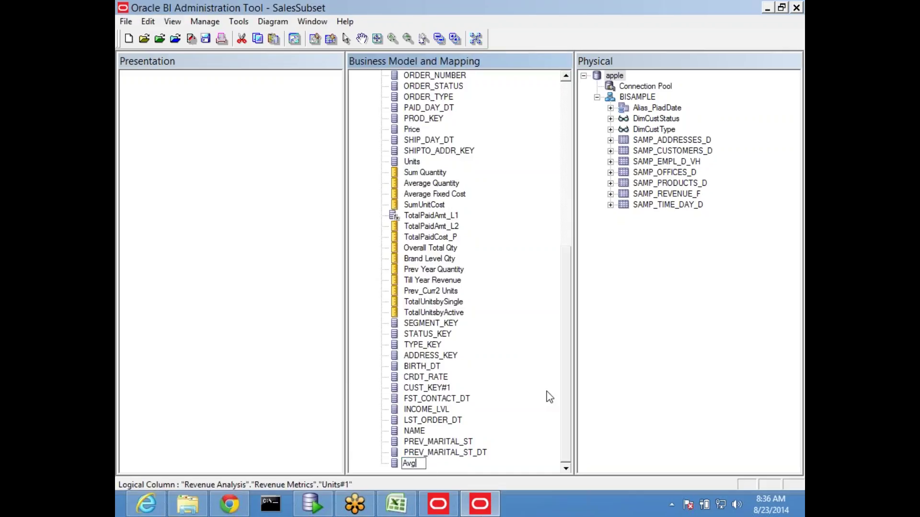
pyautogui.write('Units')
pyautogui.press('Return')
pyautogui.press('Return')
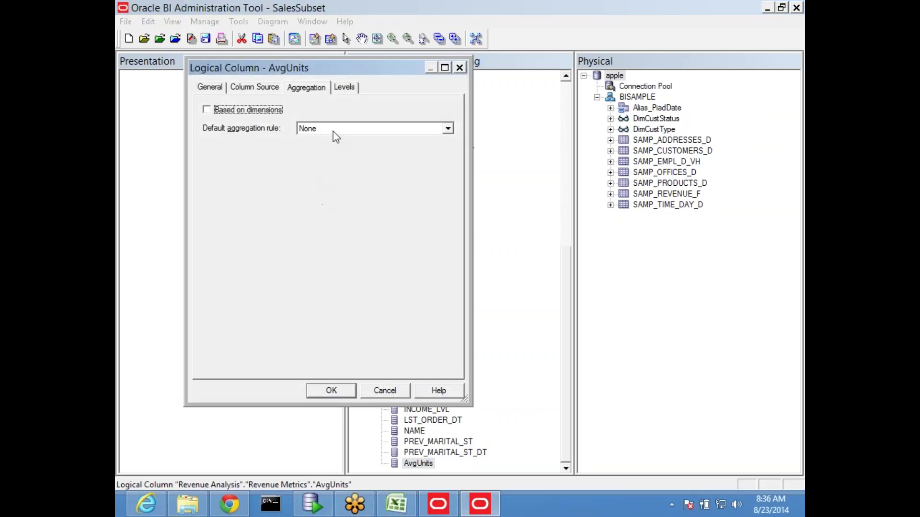
pyautogui.click(333, 130)
pyautogui.click(333, 158)
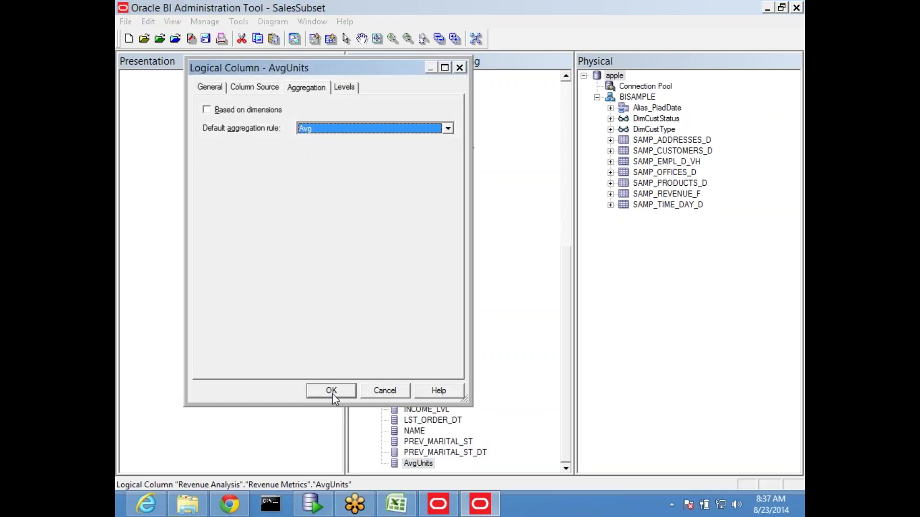
pyautogui.click(331, 391)
pyautogui.click(432, 453)
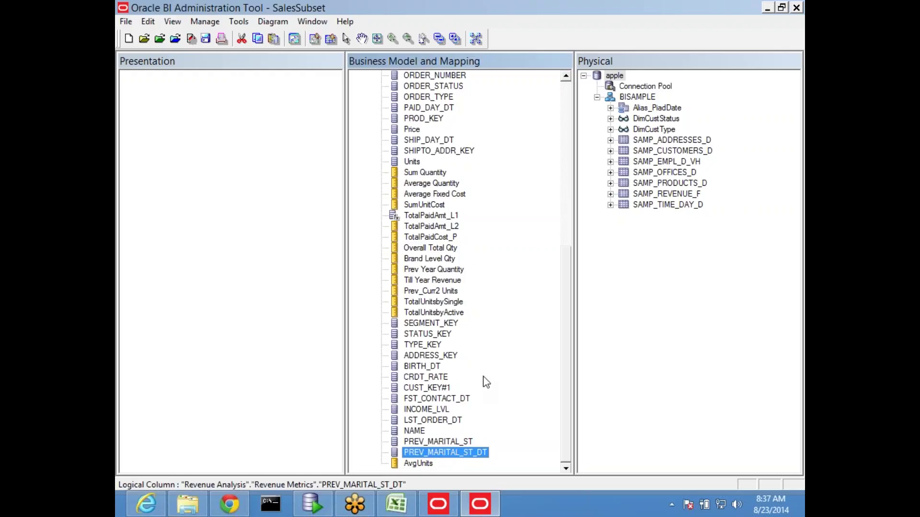
# Step: Open the Sum Quantity column's properties to review its aggregation rule
pyautogui.scroll(8, 538, 267)
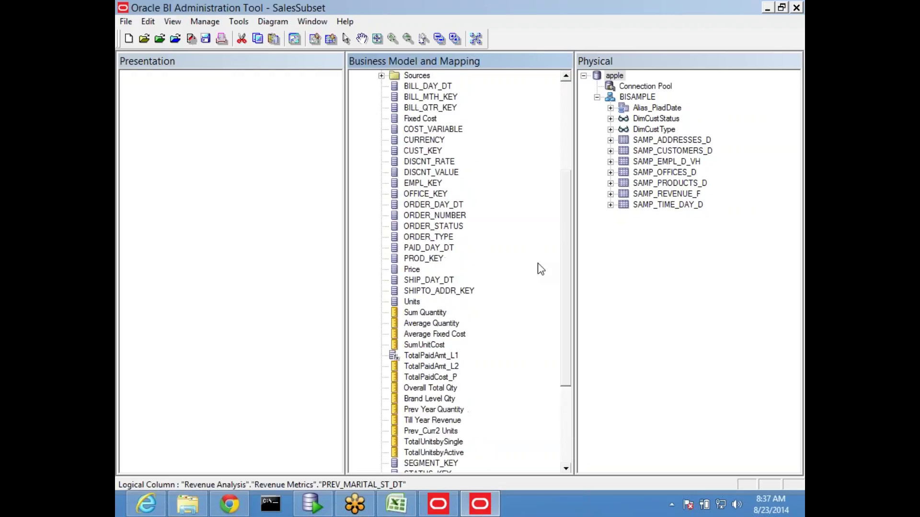
pyautogui.scroll(1, 527, 270)
pyautogui.scroll(-4, 507, 273)
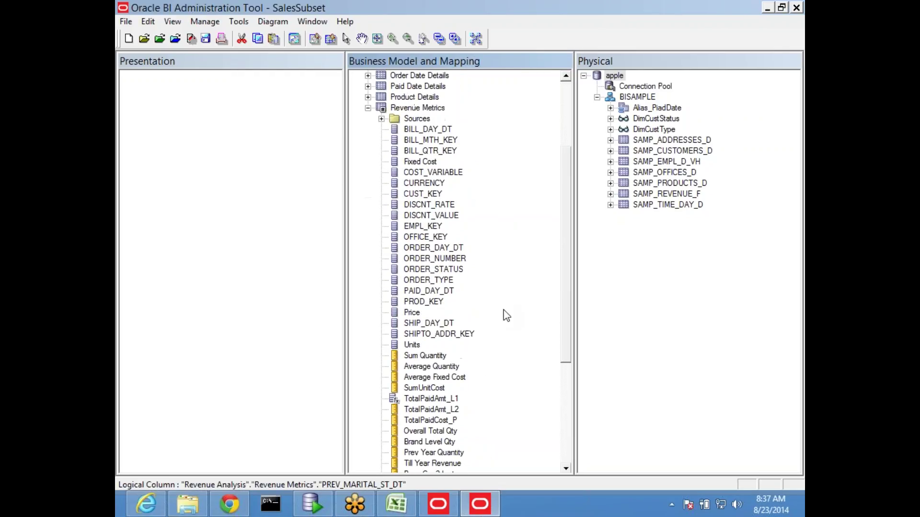
pyautogui.click(426, 359)
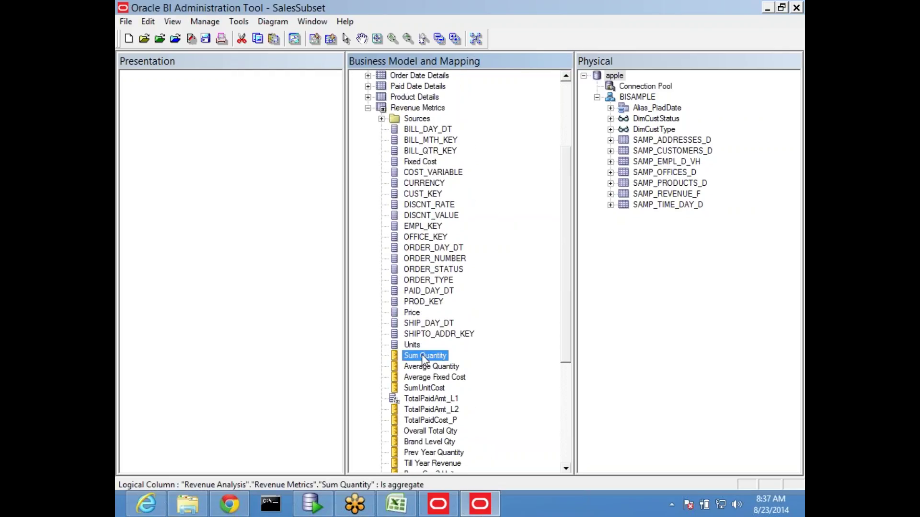
pyautogui.doubleClick(428, 357)
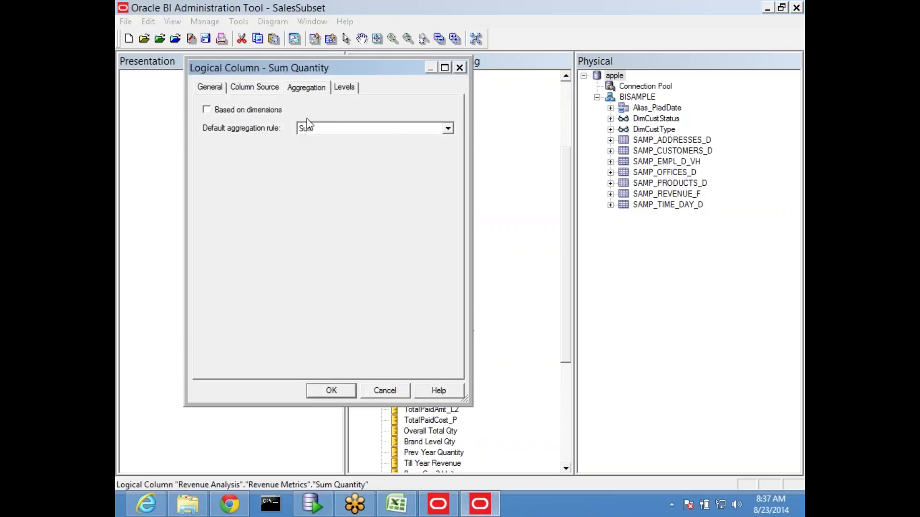
pyautogui.click(447, 128)
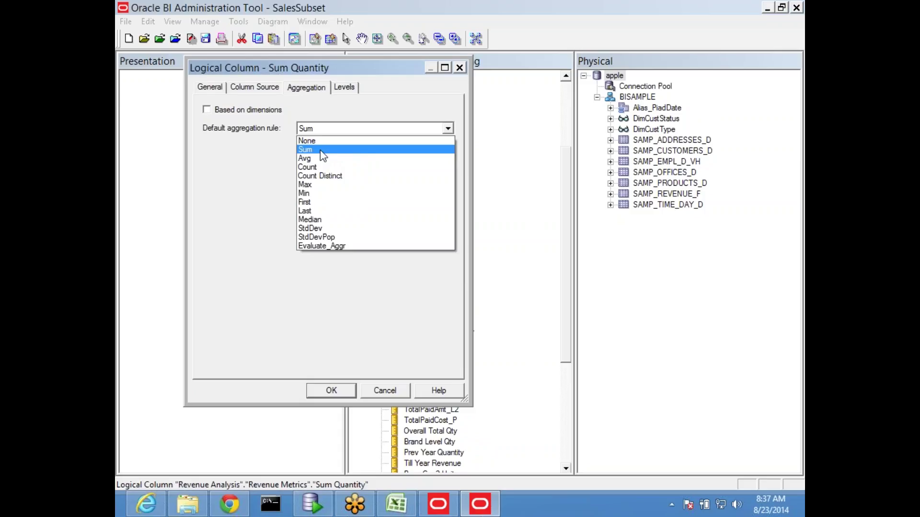
pyautogui.click(335, 141)
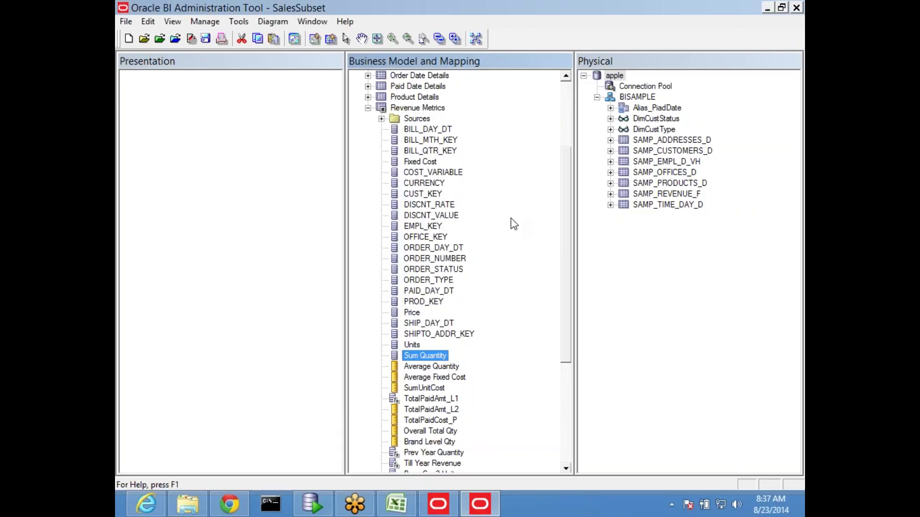
pyautogui.scroll(4, 511, 218)
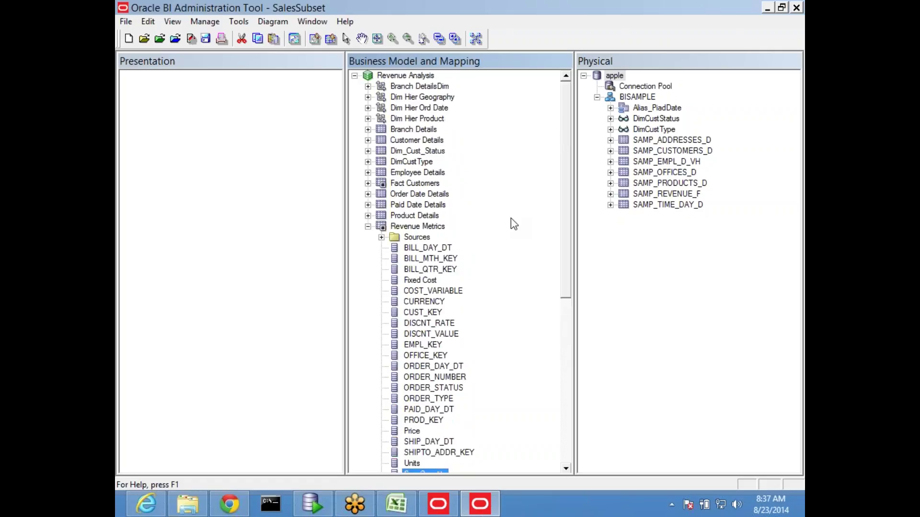
# Step: Drag Revenue Analysis into the Presentation layer and save SalesSubset despite 6 consistency errors
pyautogui.moveTo(405, 75); pyautogui.dragTo(216, 170)
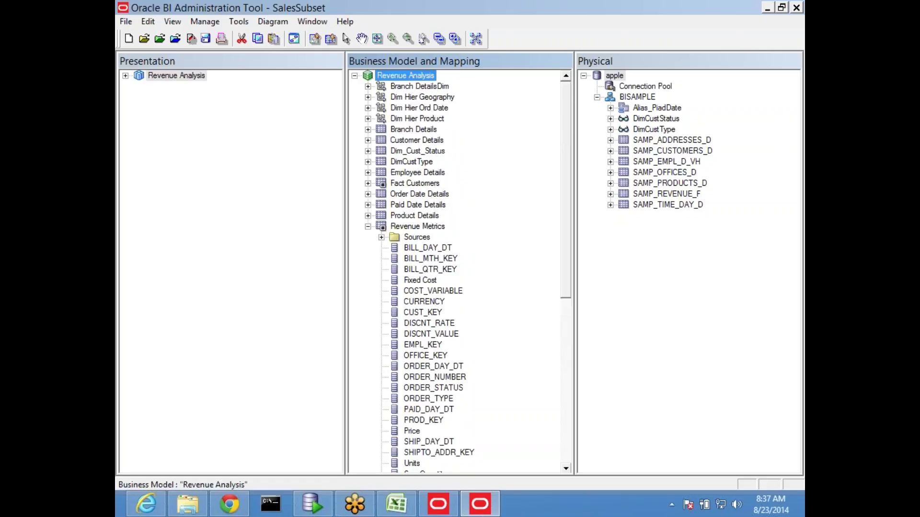
pyautogui.hotkey('ctrl', 's')
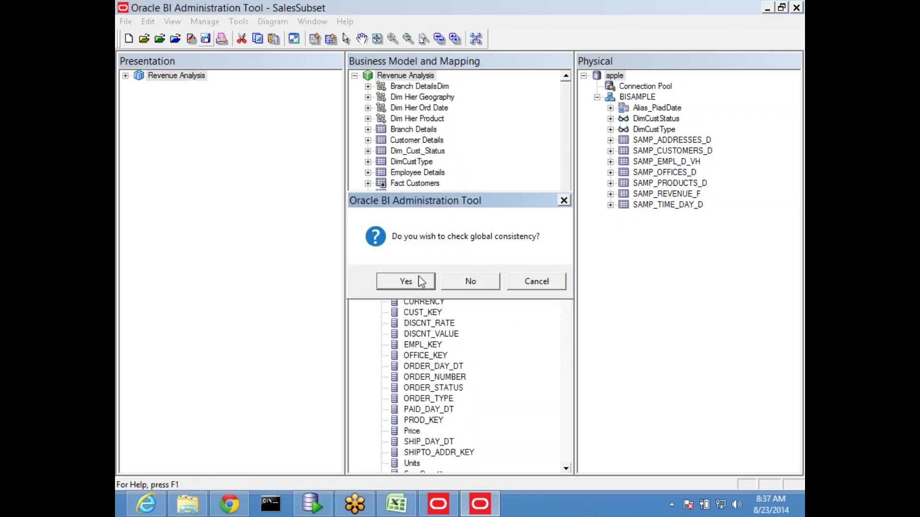
pyautogui.click(413, 275)
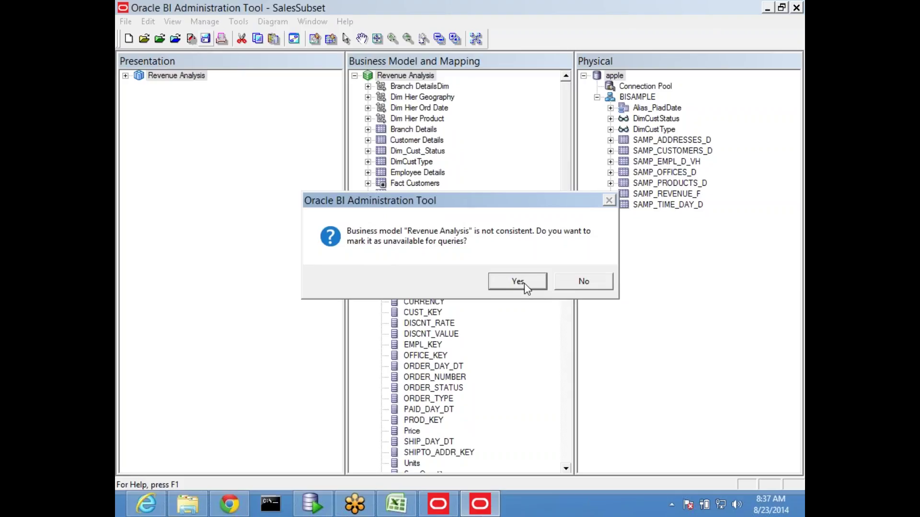
pyautogui.click(588, 284)
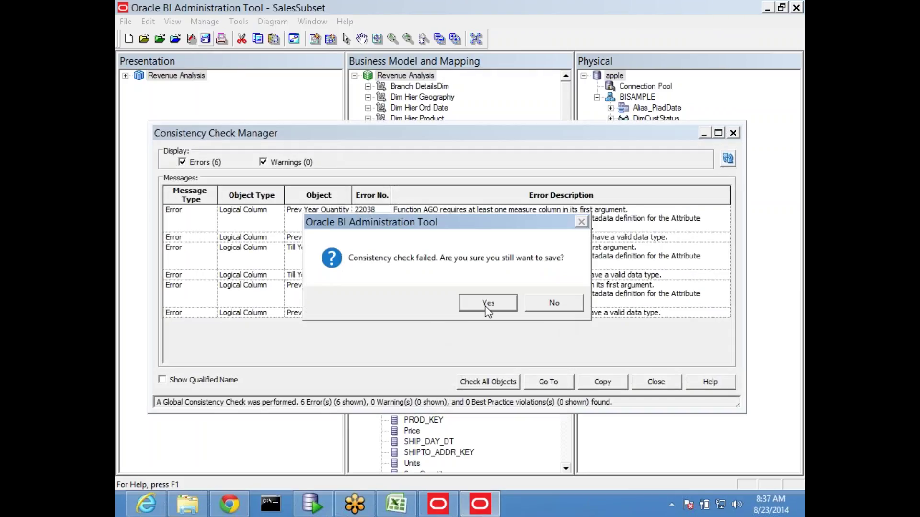
pyautogui.click(487, 304)
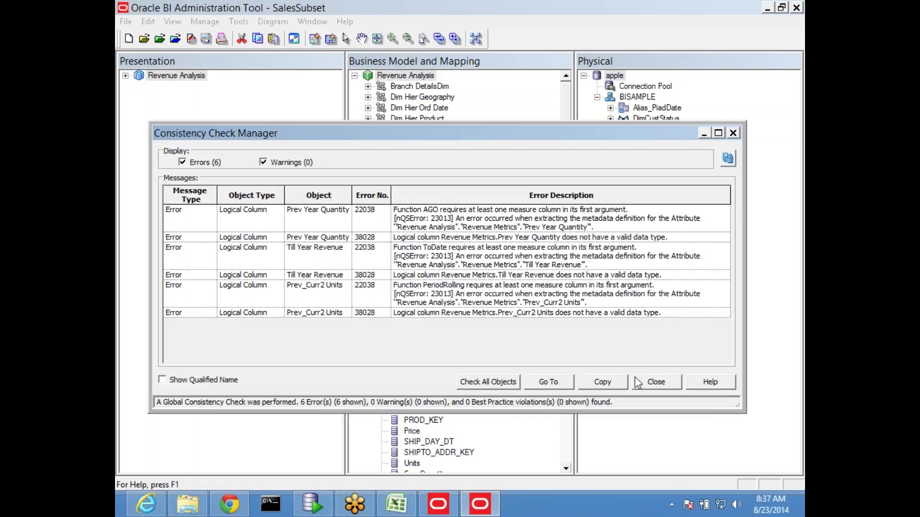
pyautogui.click(655, 383)
pyautogui.scroll(-4, 439, 269)
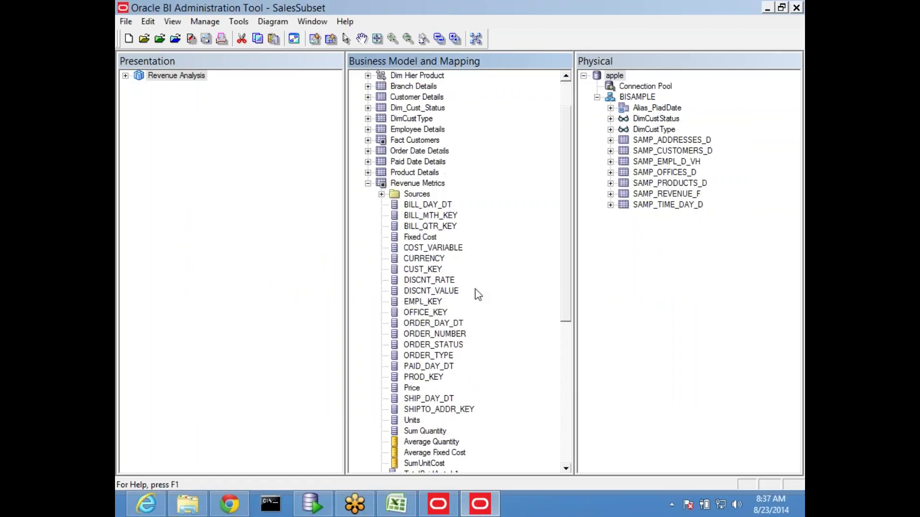
# Step: Set Sum Quantity's default aggregation rule to Sum and save the repository
pyautogui.doubleClick(425, 345)
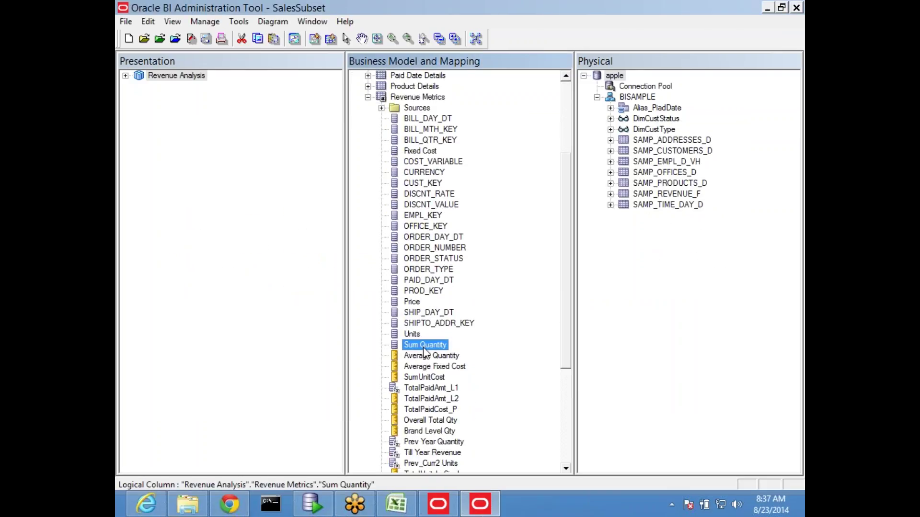
pyautogui.click(319, 130)
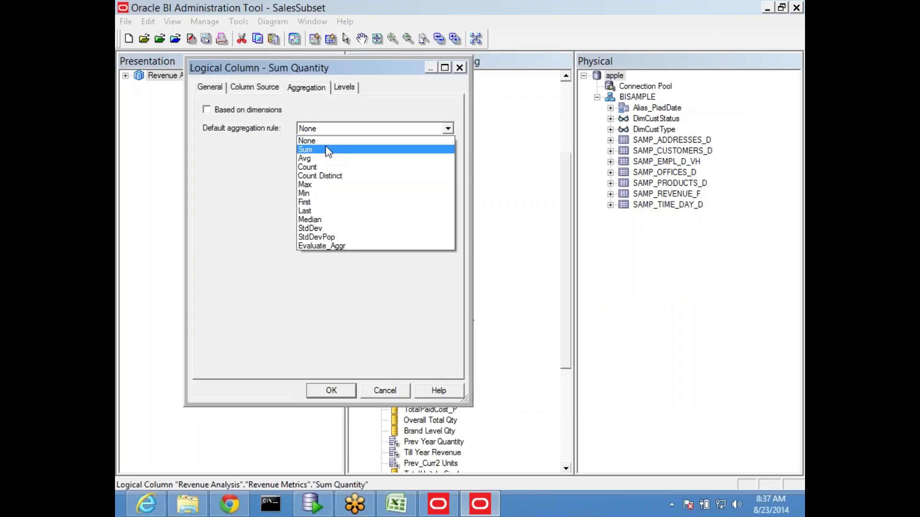
pyautogui.click(328, 150)
pyautogui.click(329, 391)
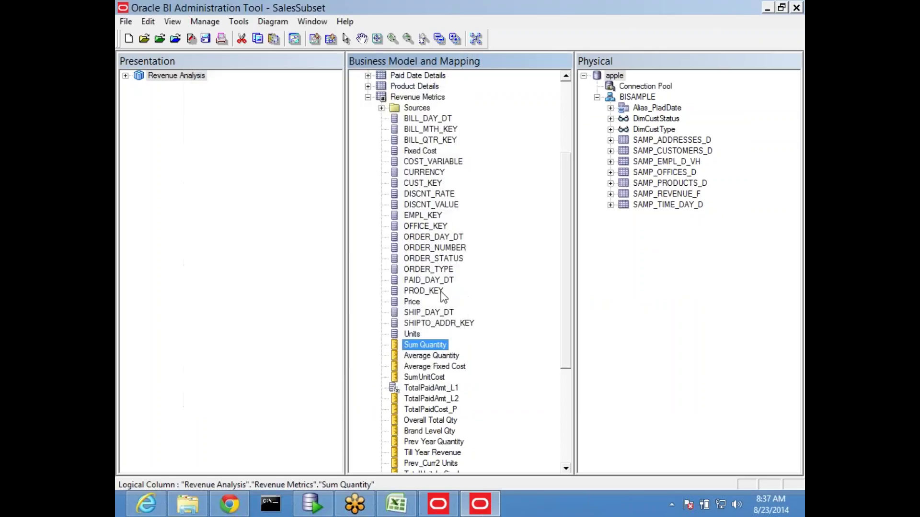
pyautogui.click(206, 40)
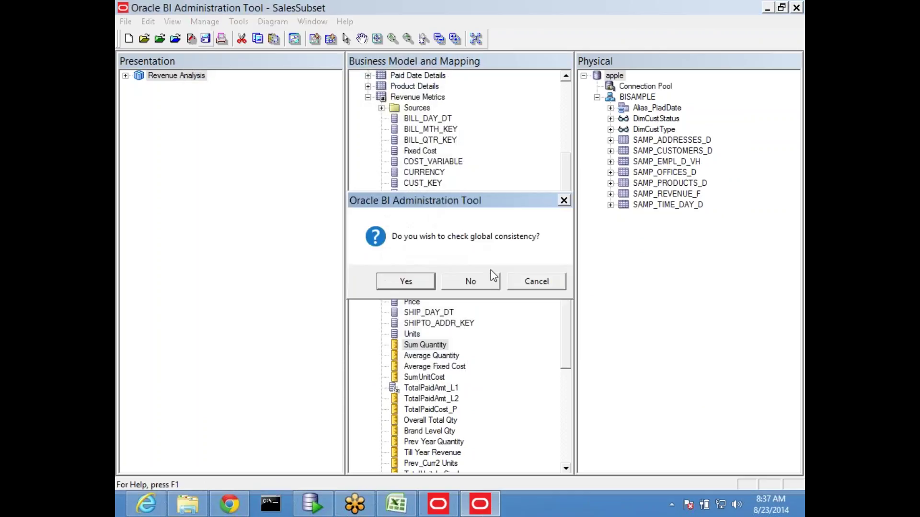
pyautogui.click(409, 281)
pyautogui.click(575, 280)
pyautogui.click(436, 366)
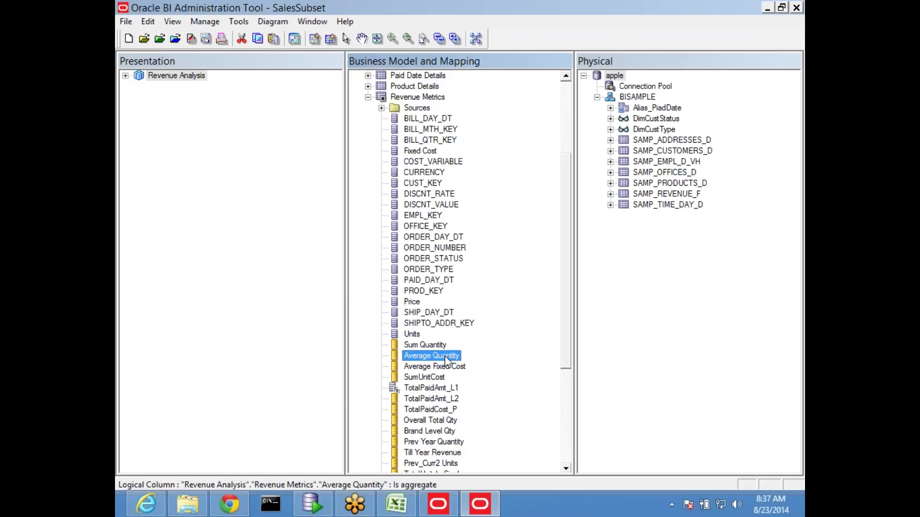
# Step: Set Average Quantity's aggregation rule to Count and save with no consistency errors
pyautogui.doubleClick(444, 355)
pyautogui.click(351, 130)
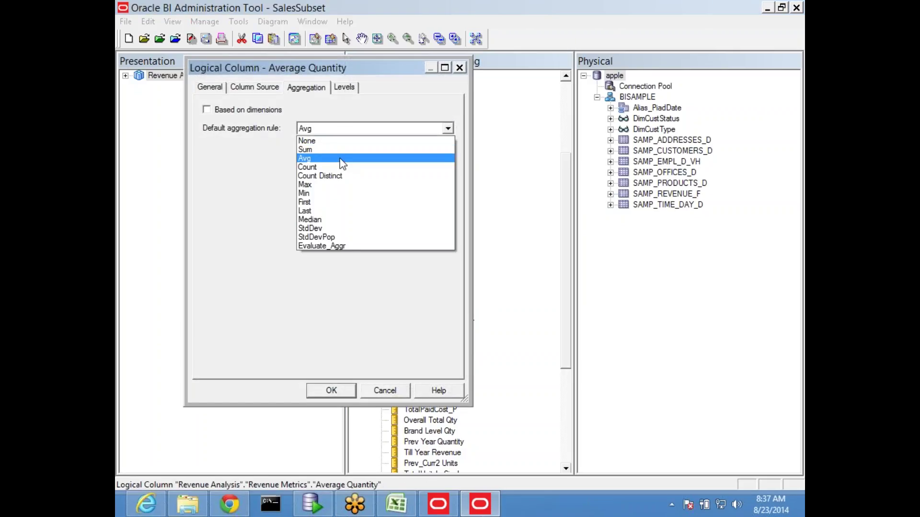
pyautogui.click(332, 166)
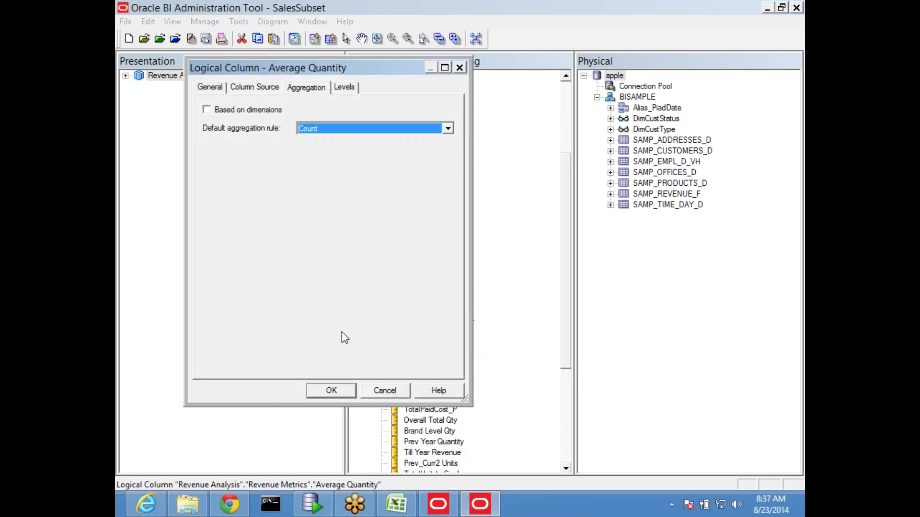
pyautogui.click(327, 391)
pyautogui.click(426, 377)
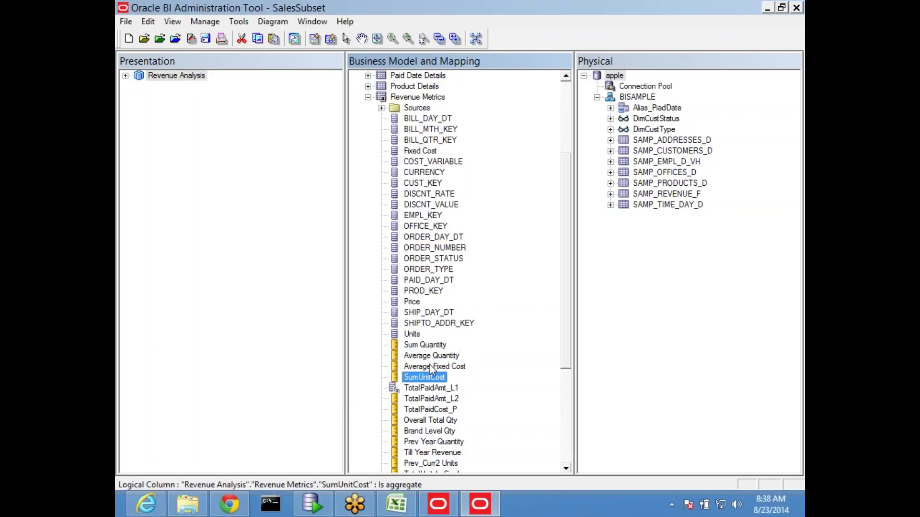
pyautogui.scroll(-3, 515, 354)
pyautogui.scroll(-2, 520, 362)
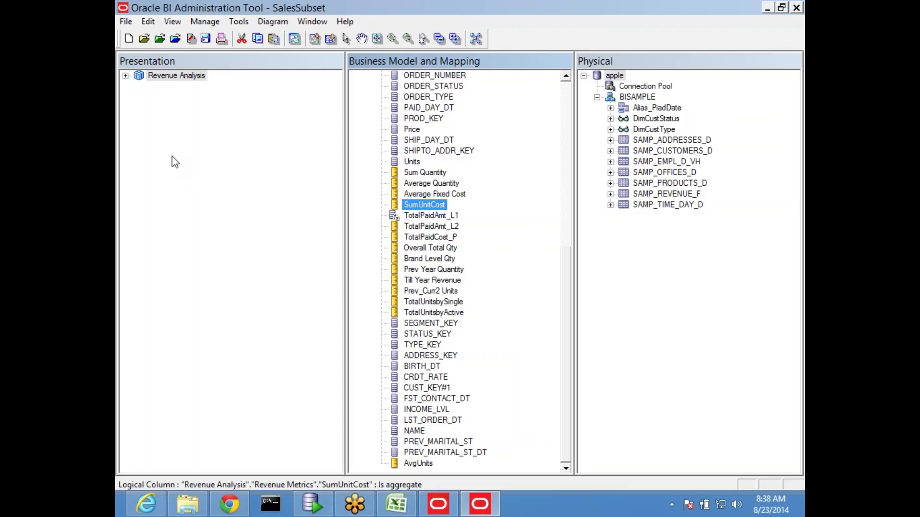
pyautogui.click(206, 42)
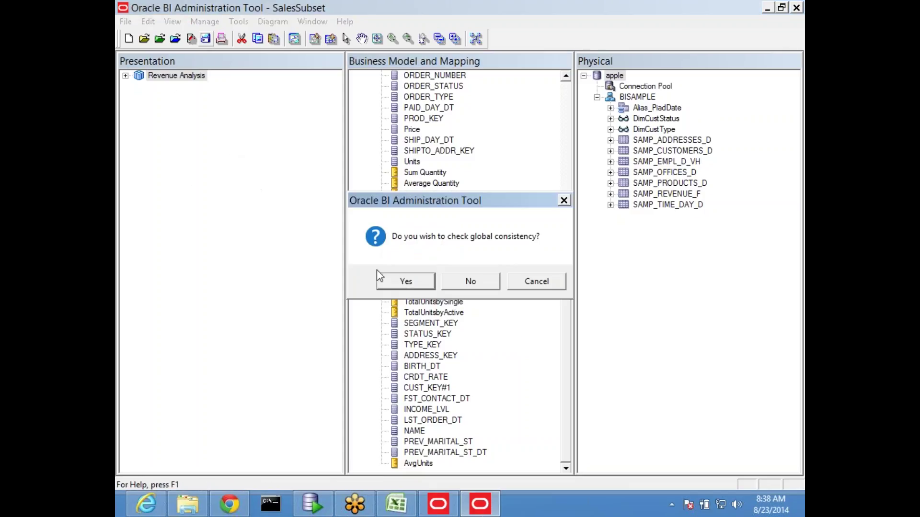
pyautogui.click(401, 281)
pyautogui.click(560, 285)
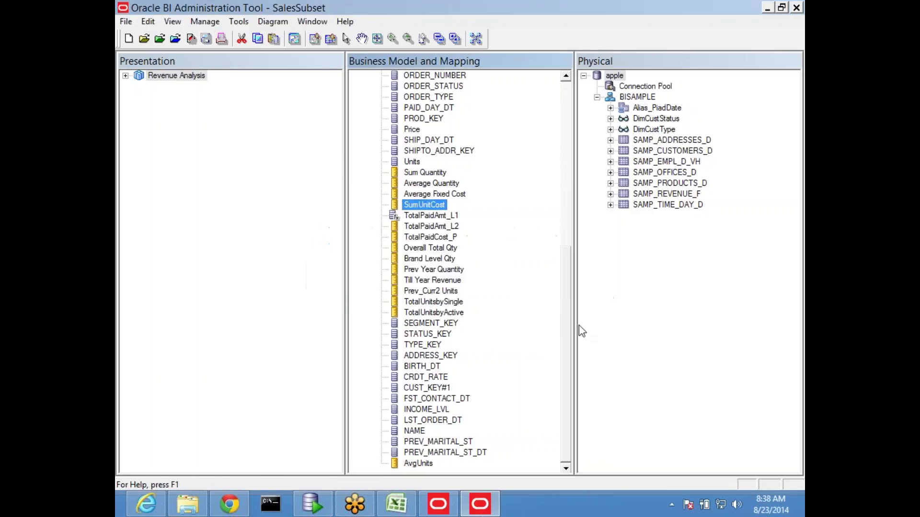
pyautogui.scroll(5, 498, 258)
pyautogui.scroll(5, 501, 259)
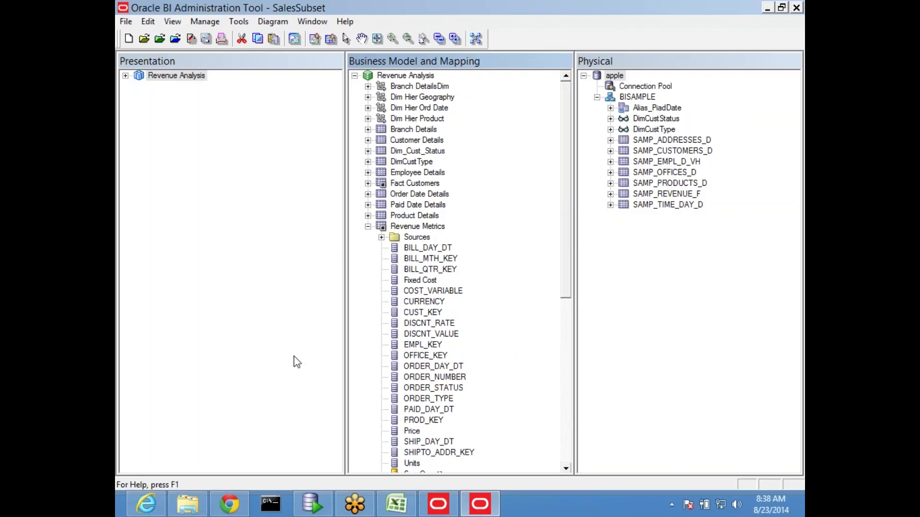
# Step: Launch another Admin Tool and start a Multiuser Checkout, entering the repository password
pyautogui.press('super+d')
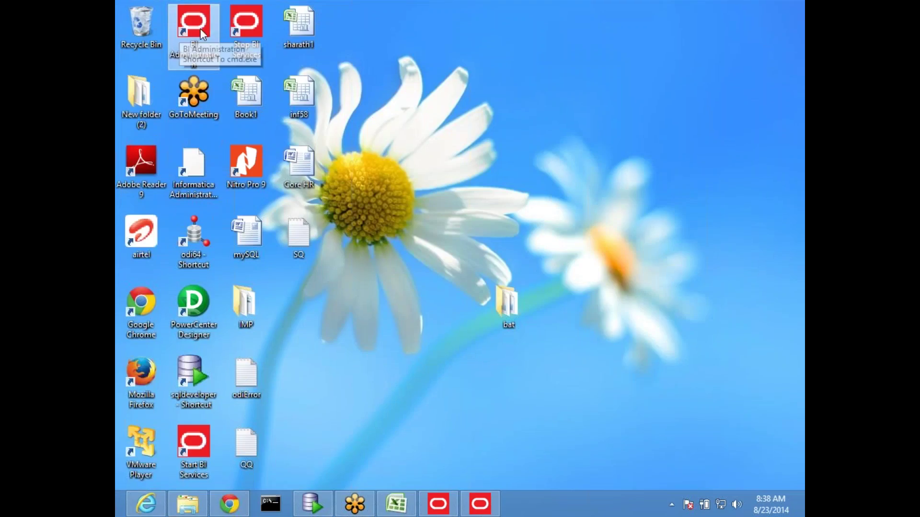
pyautogui.doubleClick(200, 27)
pyautogui.click(162, 77)
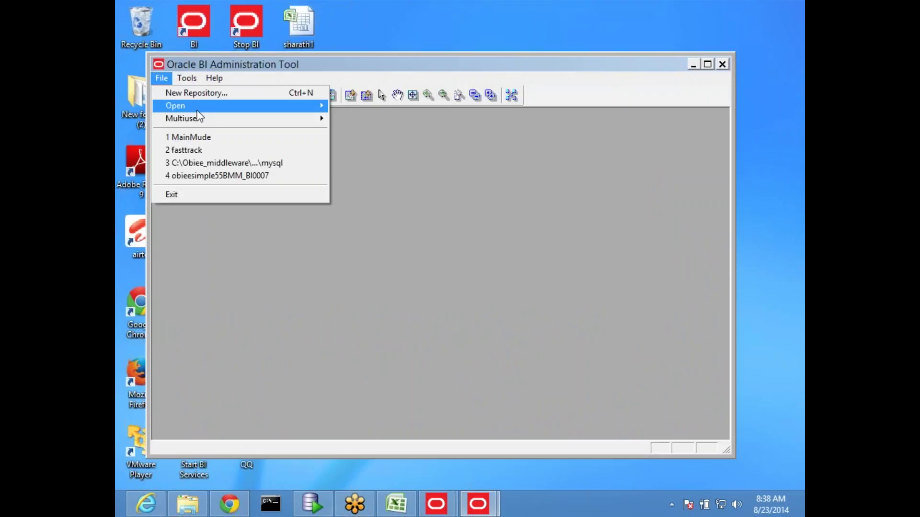
pyautogui.moveTo(200, 111)
pyautogui.moveTo(284, 120)
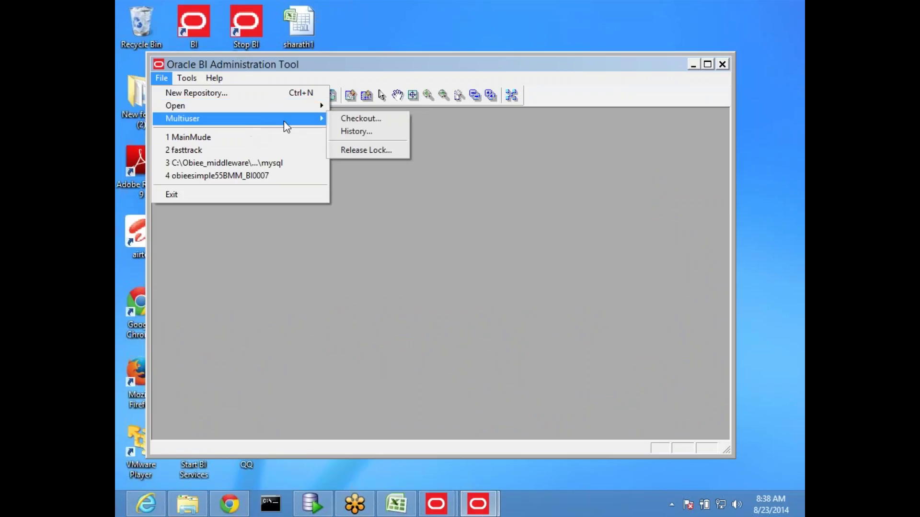
pyautogui.click(368, 116)
pyautogui.click(390, 257)
pyautogui.write('•••••••••')
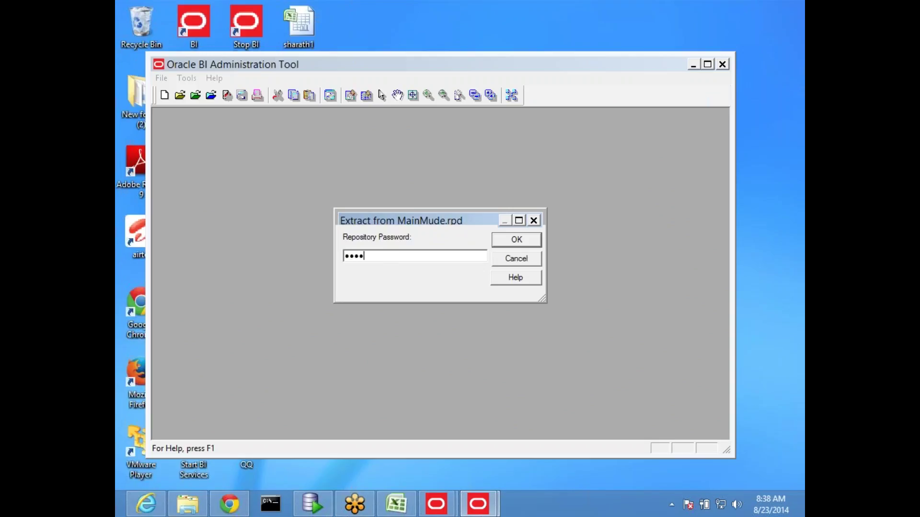
pyautogui.press('Return')
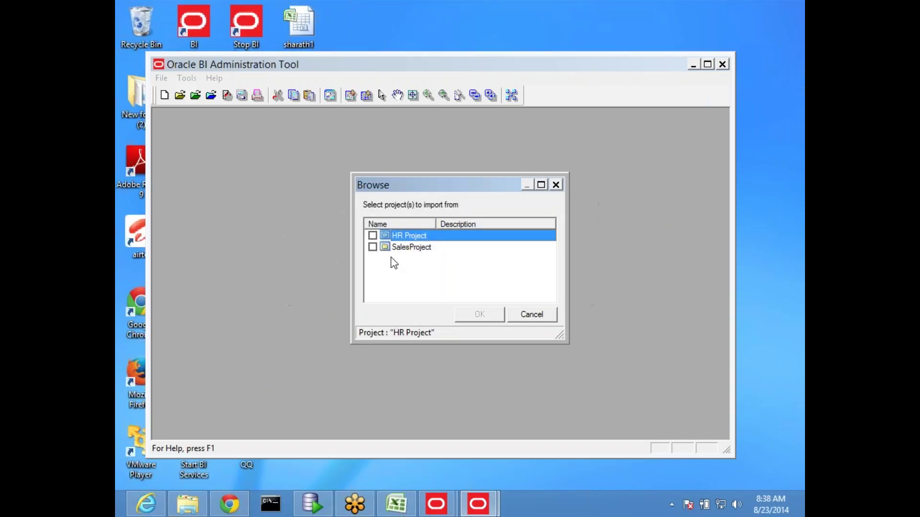
# Step: Check out SalesProject and save the new subset as SalesSubset1
pyautogui.click(374, 247)
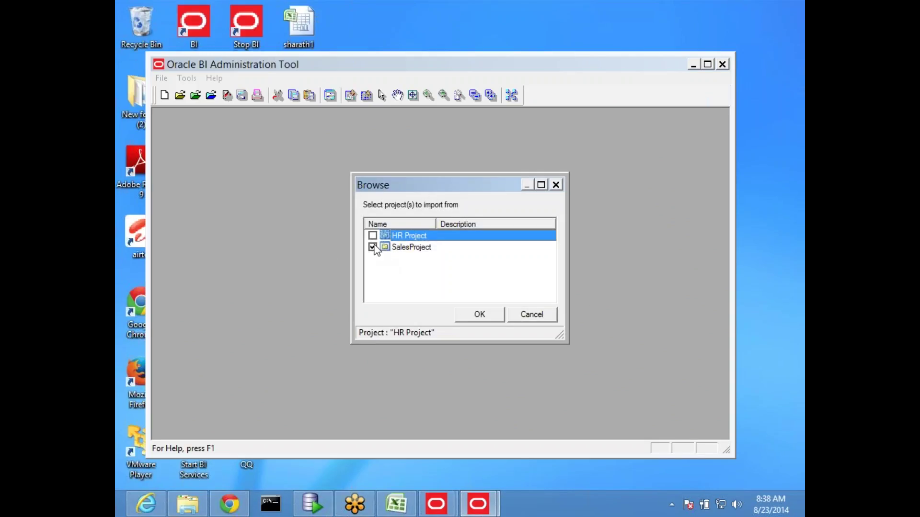
pyautogui.click(480, 315)
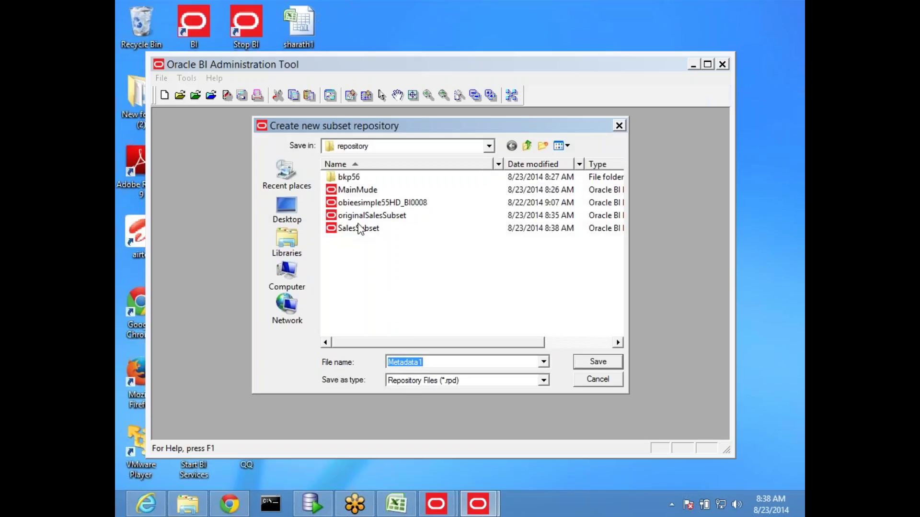
pyautogui.click(360, 228)
pyautogui.click(441, 361)
pyautogui.write('1')
pyautogui.click(590, 362)
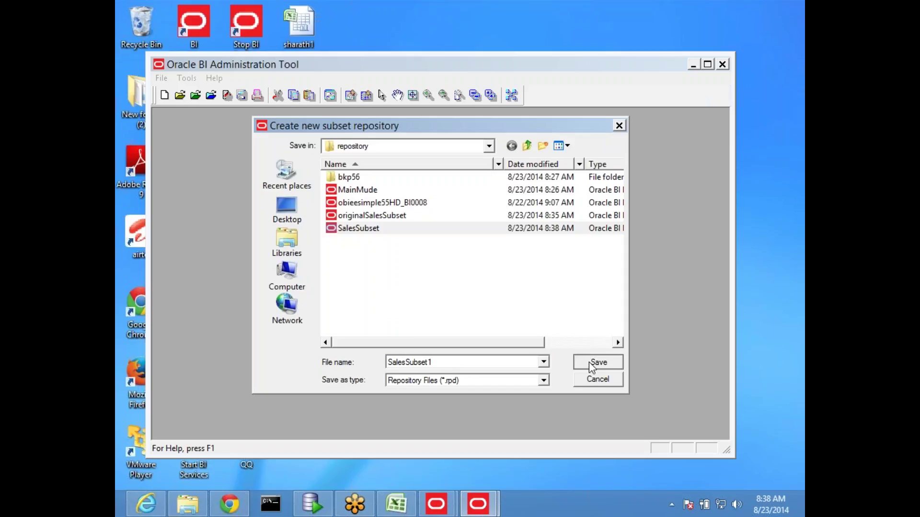
# Step: Duplicate the Units column in Revenue Metrics as Units#1
pyautogui.doubleClick(518, 65)
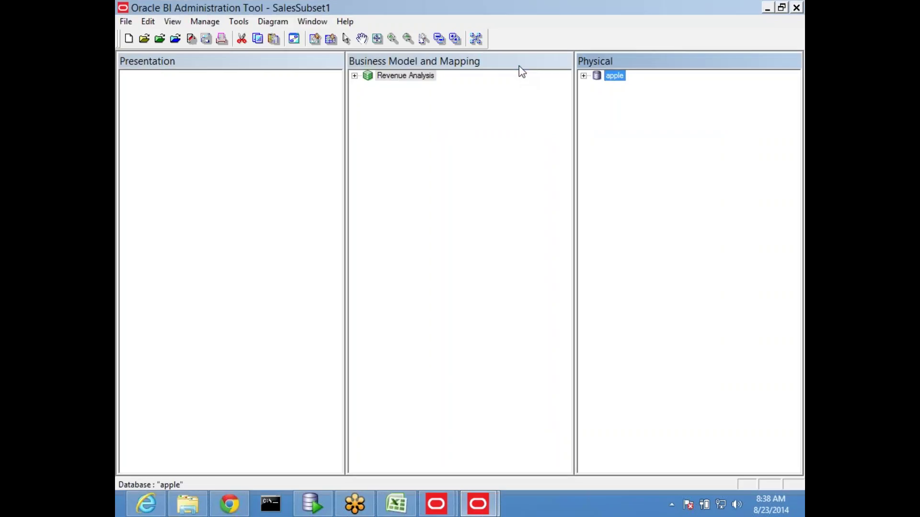
pyautogui.click(354, 76)
pyautogui.click(368, 227)
pyautogui.scroll(-2, 472, 376)
pyautogui.scroll(-3, 479, 371)
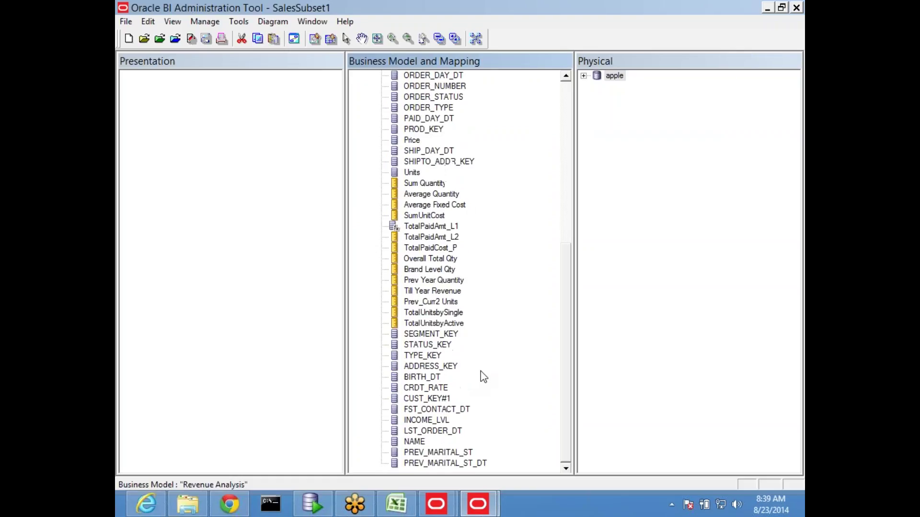
pyautogui.scroll(1, 485, 366)
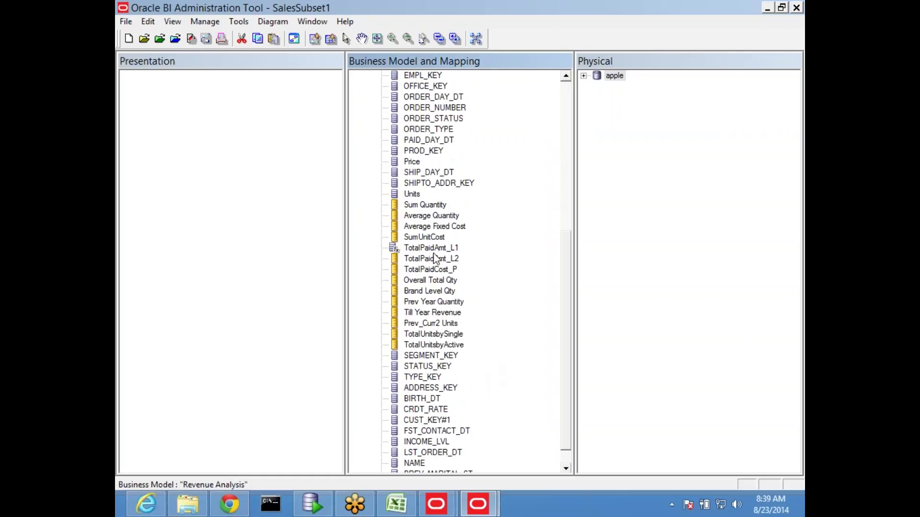
pyautogui.click(413, 194)
pyautogui.rightClick(415, 195)
pyautogui.click(463, 272)
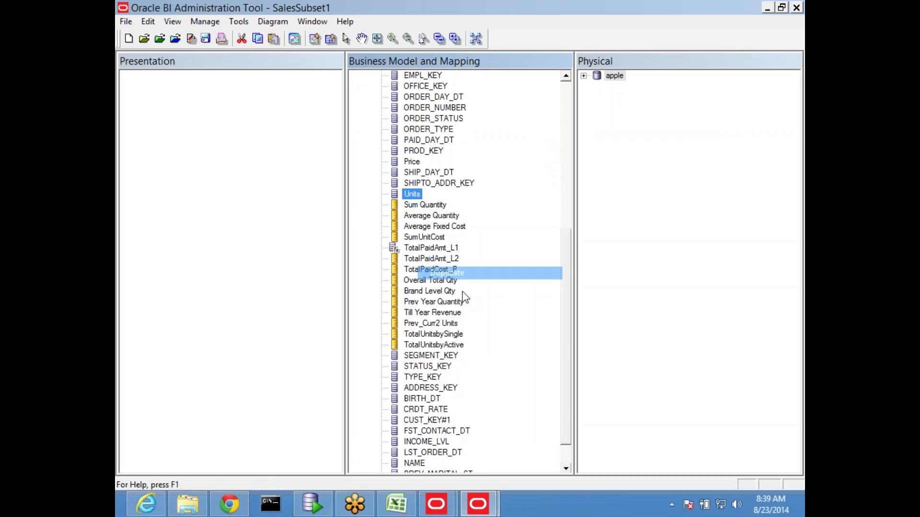
# Step: Give Units#1 a Max default aggregation rule and rename it MaxUnits
pyautogui.scroll(-1, 570, 407)
pyautogui.doubleClick(412, 465)
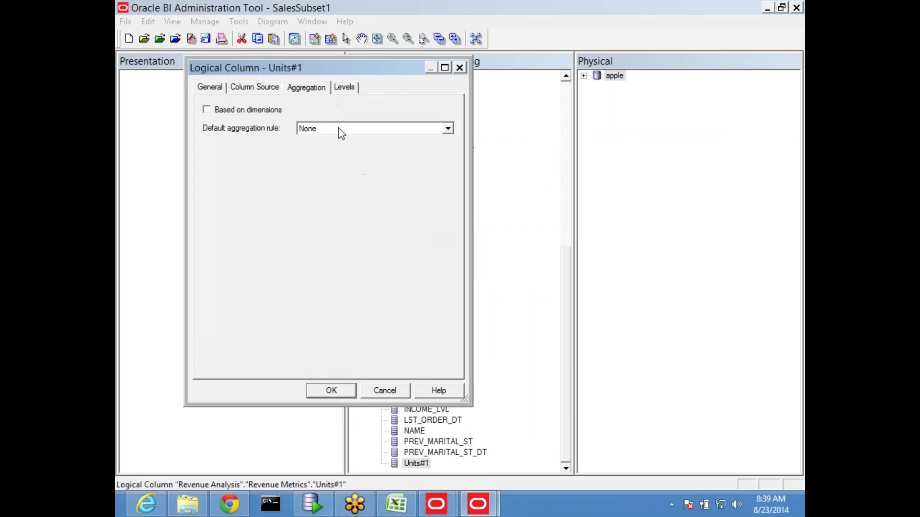
pyautogui.click(339, 129)
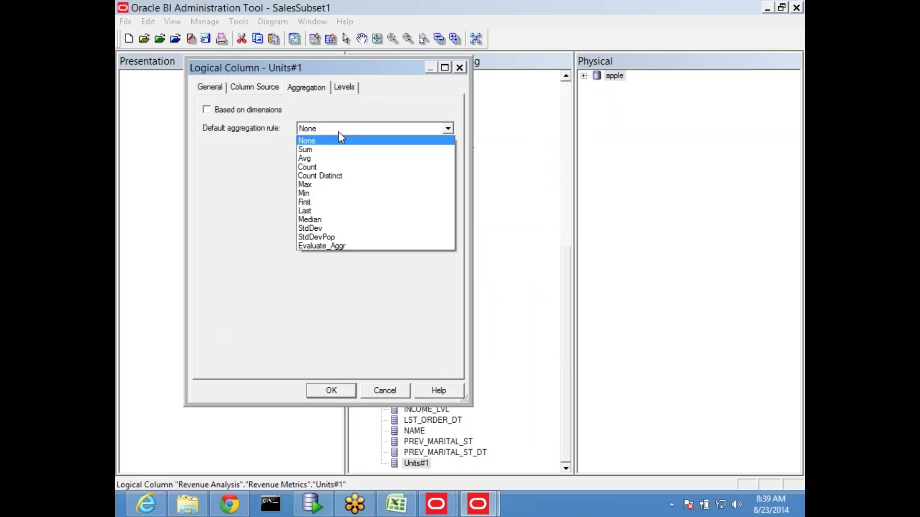
pyautogui.click(343, 186)
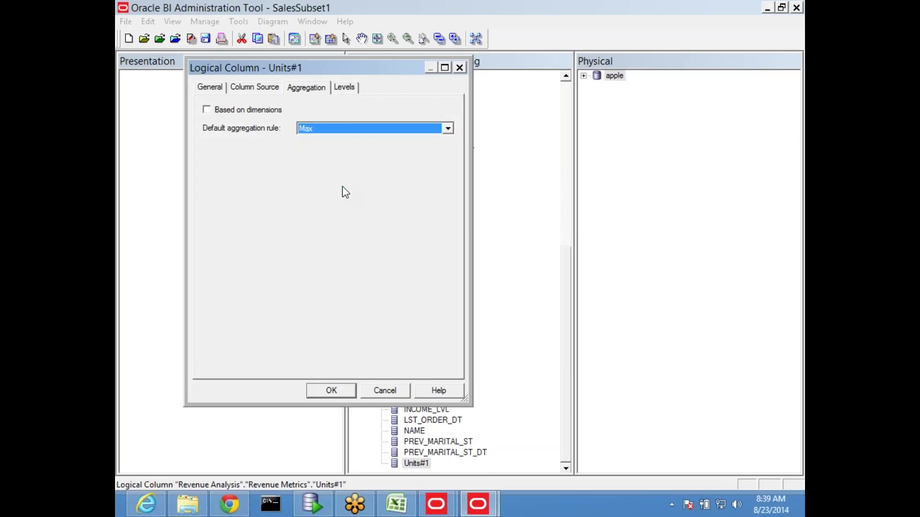
pyautogui.click(331, 391)
pyautogui.press('F2')
pyautogui.write('Max')
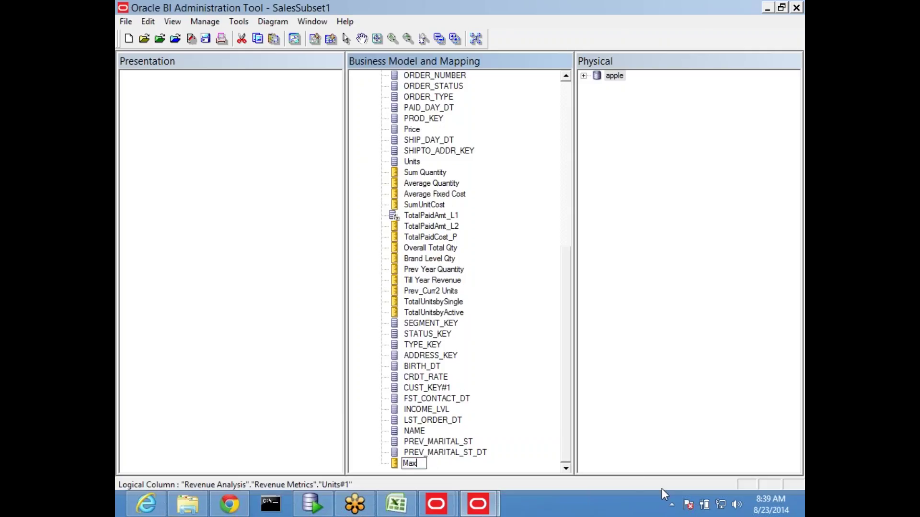
pyautogui.write('Units')
pyautogui.press('Return')
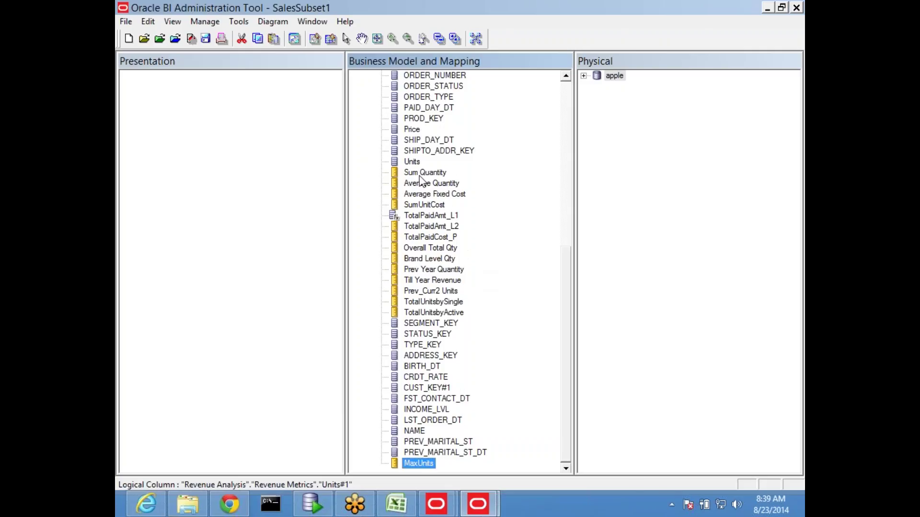
# Step: Set Average Quantity's aggregation rule to Last; the save attempt fails the consistency check
pyautogui.doubleClick(431, 184)
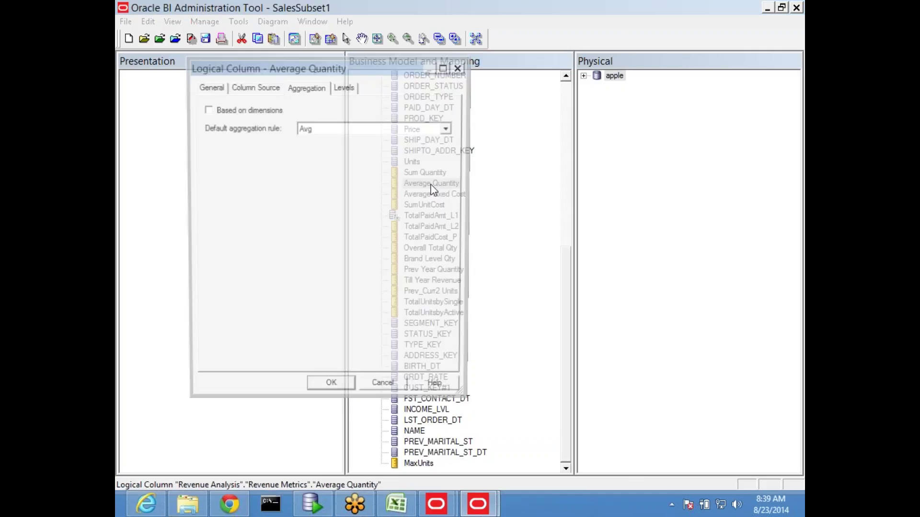
pyautogui.click(337, 130)
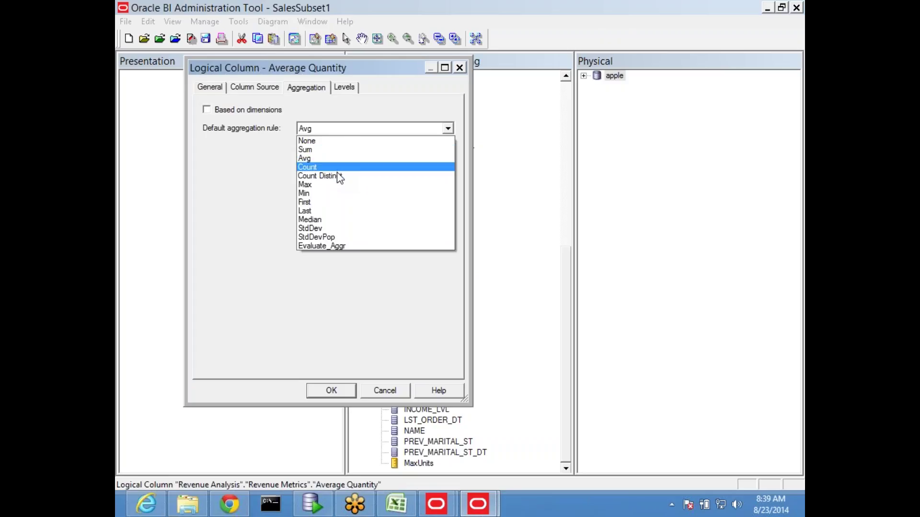
pyautogui.click(318, 210)
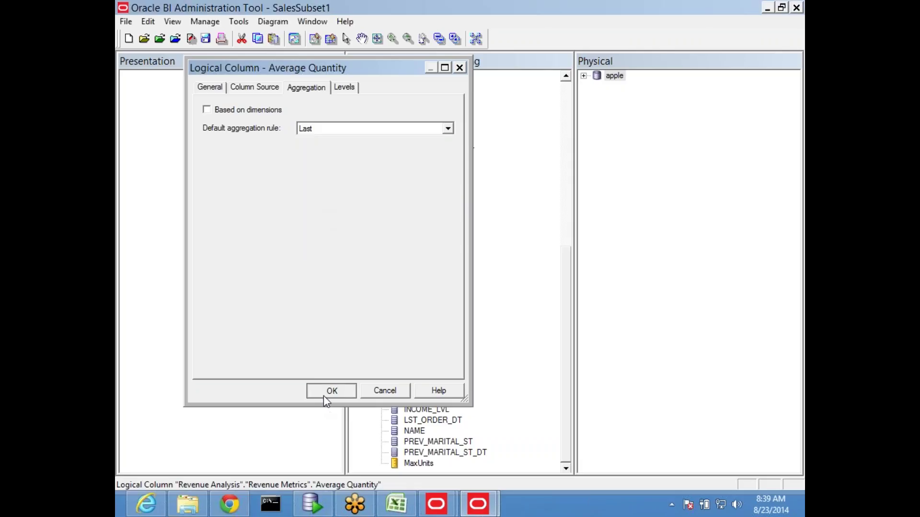
pyautogui.click(331, 390)
pyautogui.click(205, 38)
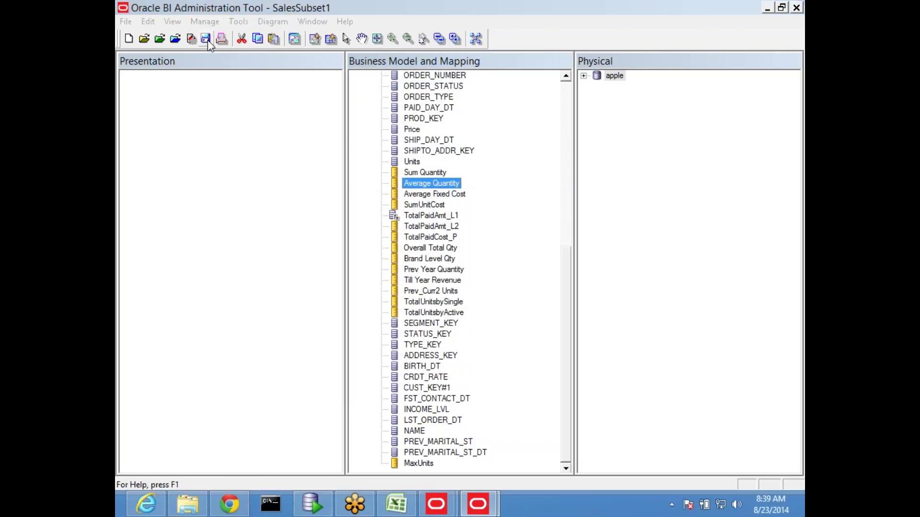
pyautogui.click(421, 284)
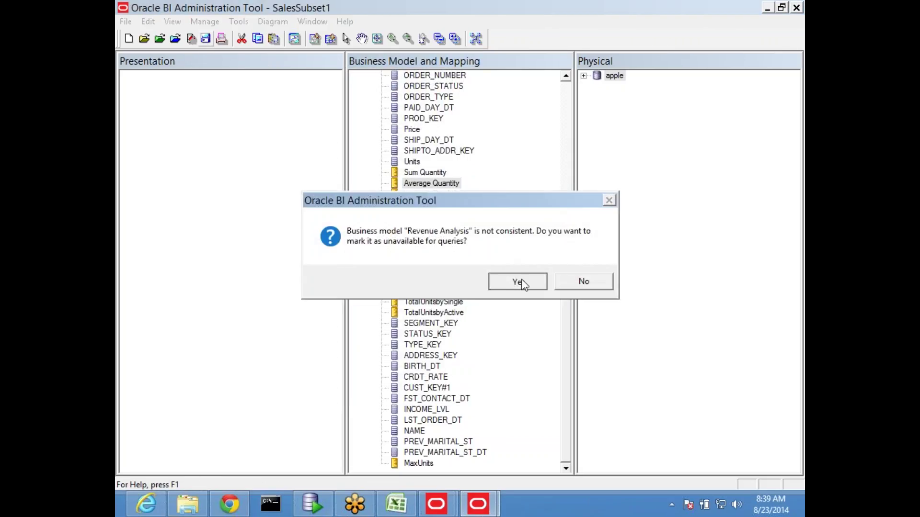
pyautogui.click(520, 282)
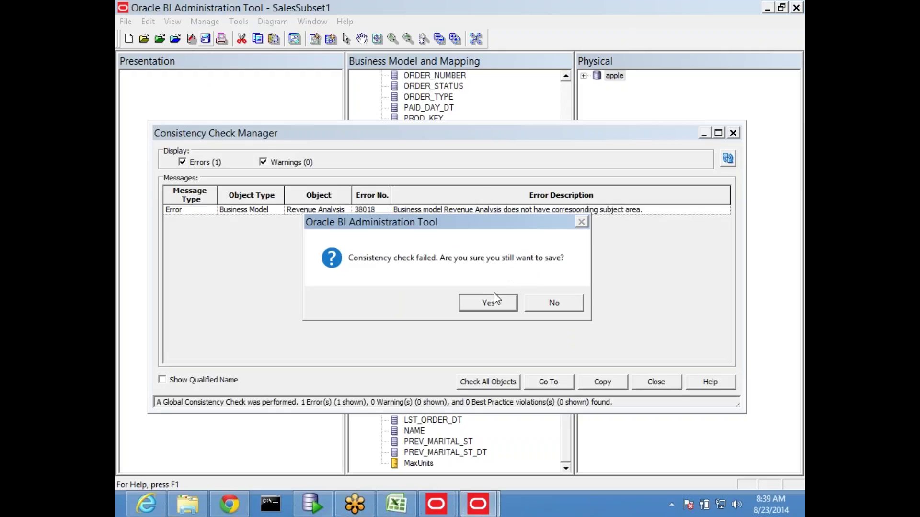
pyautogui.click(553, 305)
pyautogui.click(655, 383)
pyautogui.scroll(3, 510, 220)
pyautogui.scroll(2, 510, 220)
pyautogui.scroll(4, 568, 102)
# Step: Add Revenue Analysis to the Presentation layer and save, marking it available with no errors
pyautogui.moveTo(393, 76); pyautogui.dragTo(216, 194)
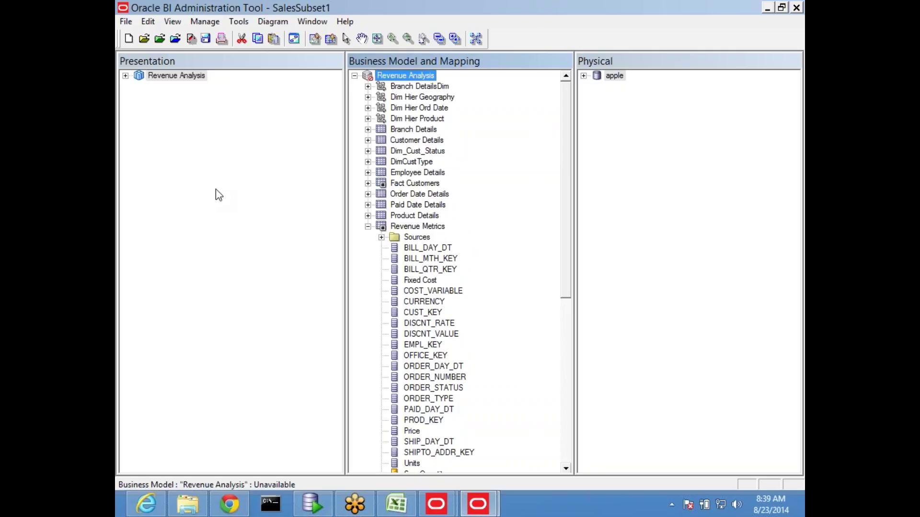
pyautogui.click(205, 38)
pyautogui.click(412, 284)
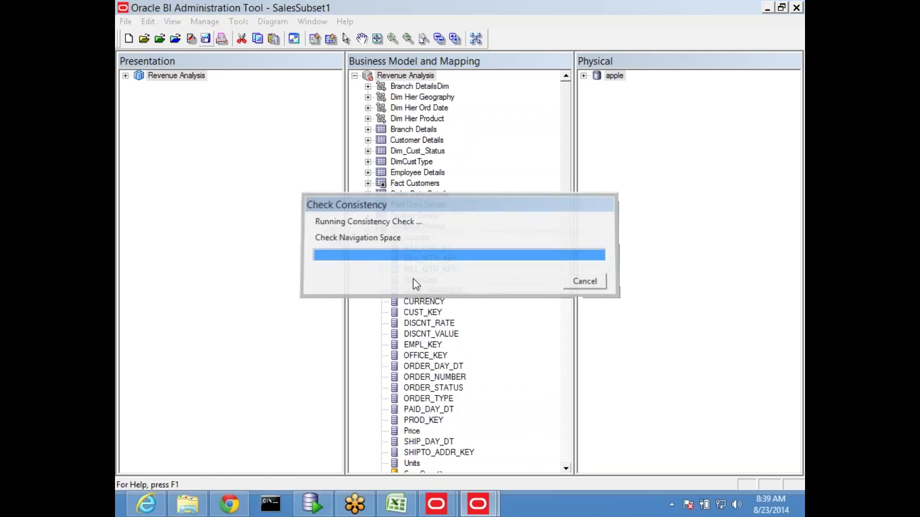
pyautogui.click(524, 279)
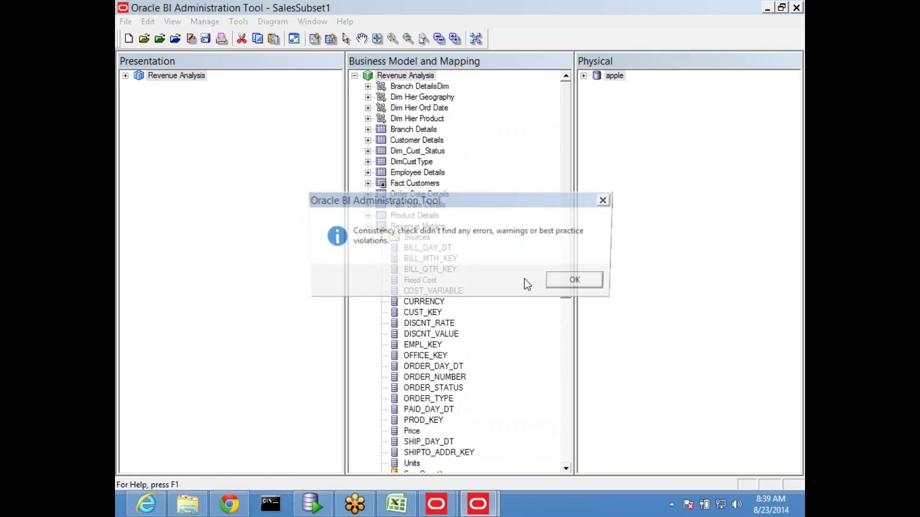
pyautogui.click(580, 282)
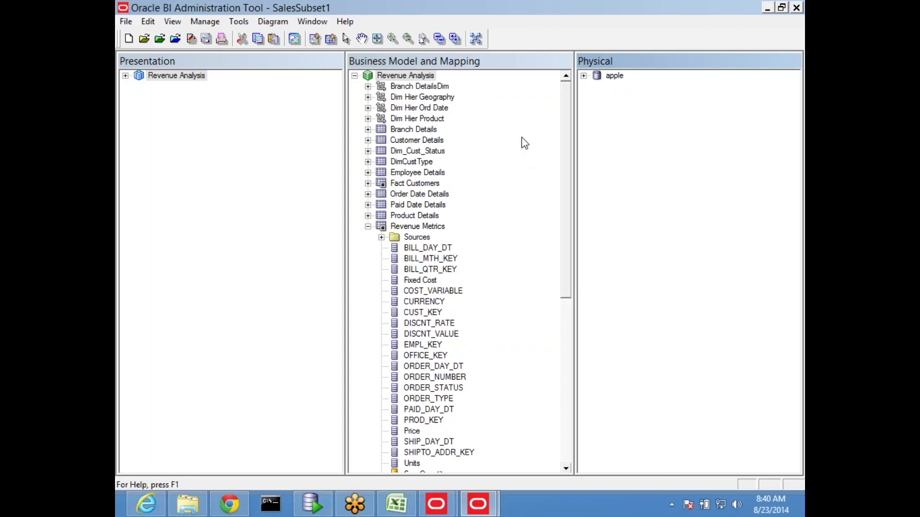
# Step: Show the whole Revenue Analysis business model diagram
pyautogui.click(407, 76)
pyautogui.rightClick(407, 76)
pyautogui.moveTo(487, 274)
pyautogui.click(338, 275)
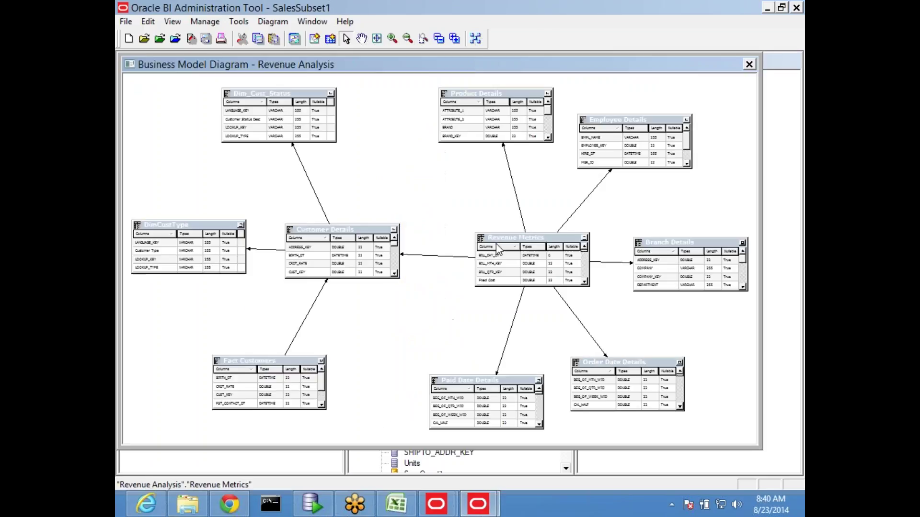
# Step: Make the Revenue Metrics–Customer Details join Left Outer, save cleanly, and close the diagram
pyautogui.doubleClick(432, 261)
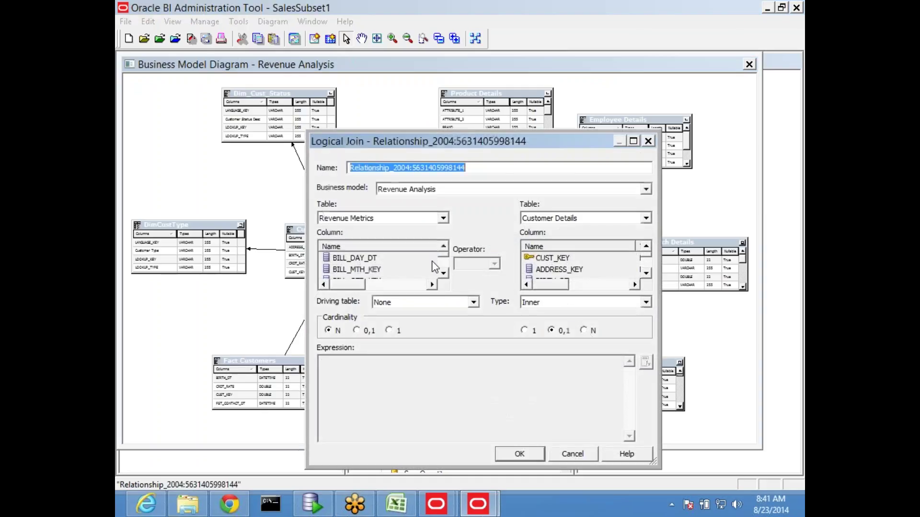
pyautogui.click(542, 308)
pyautogui.click(533, 320)
pyautogui.click(519, 453)
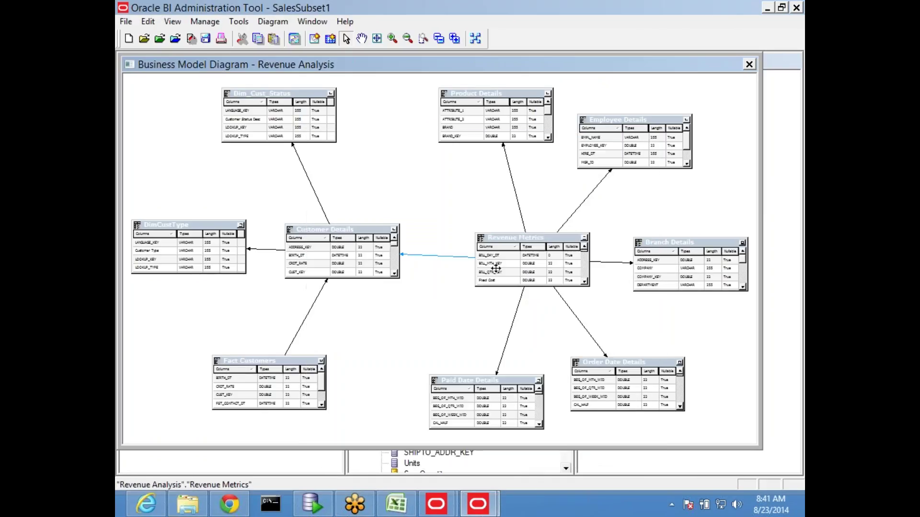
pyautogui.click(206, 39)
pyautogui.click(410, 283)
pyautogui.click(585, 287)
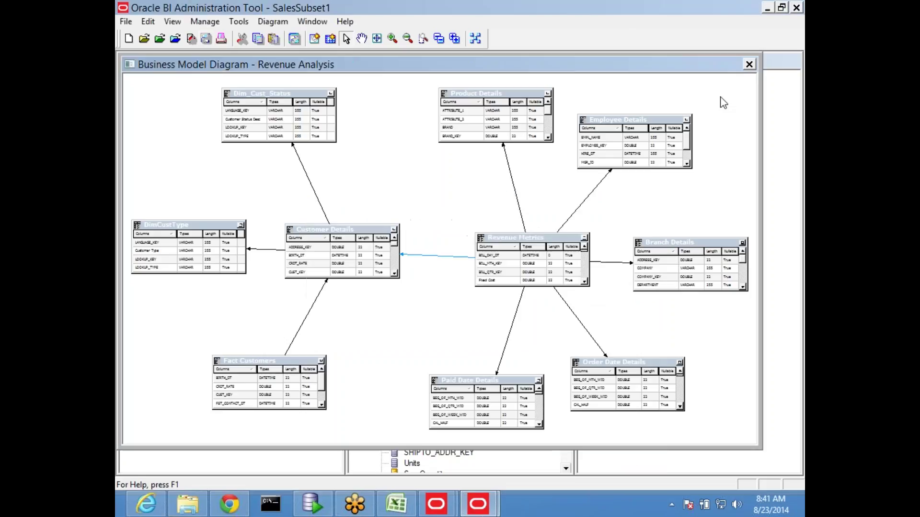
pyautogui.click(749, 64)
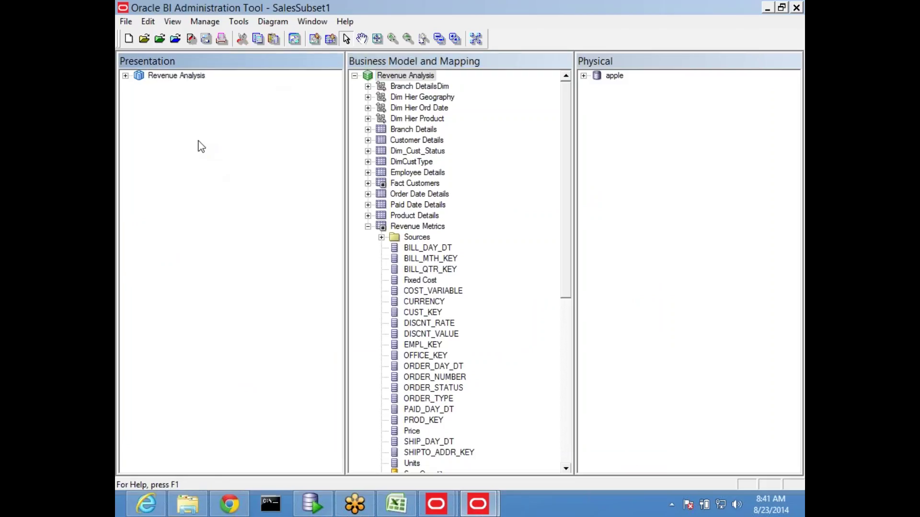
pyautogui.click(126, 21)
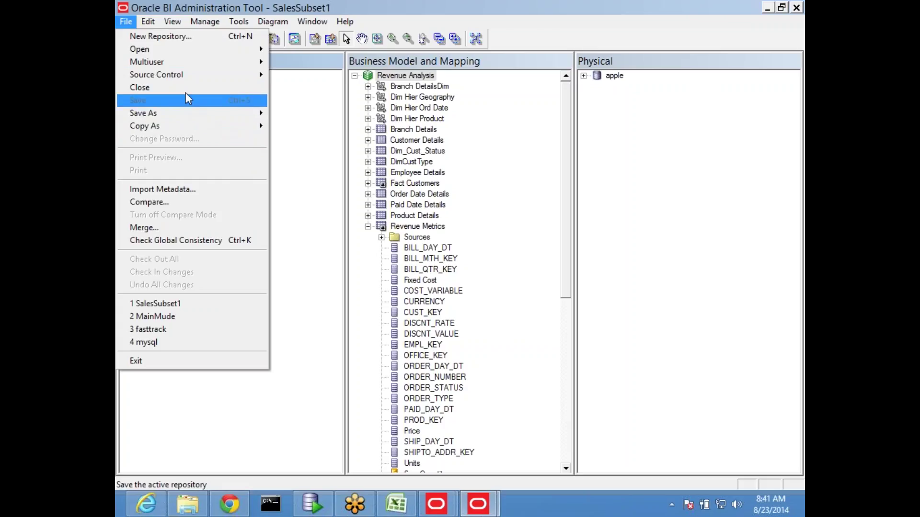
pyautogui.moveTo(182, 68)
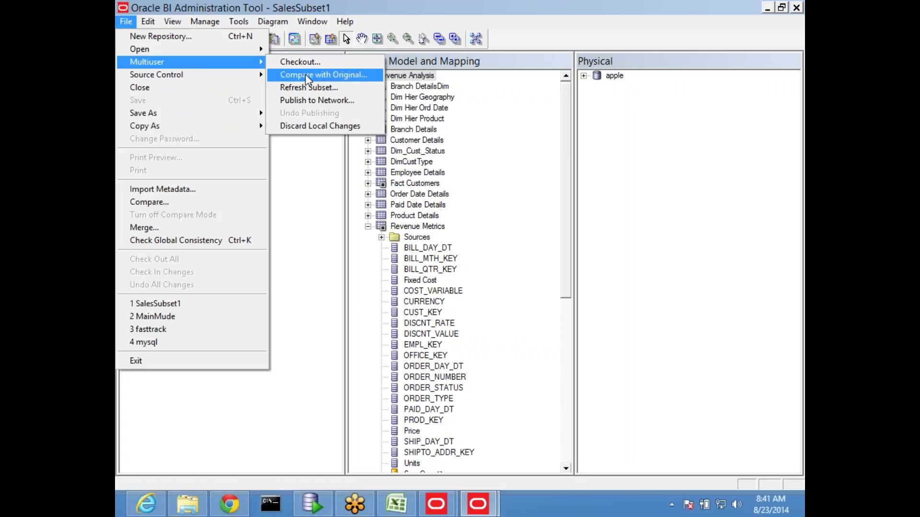
pyautogui.click(344, 75)
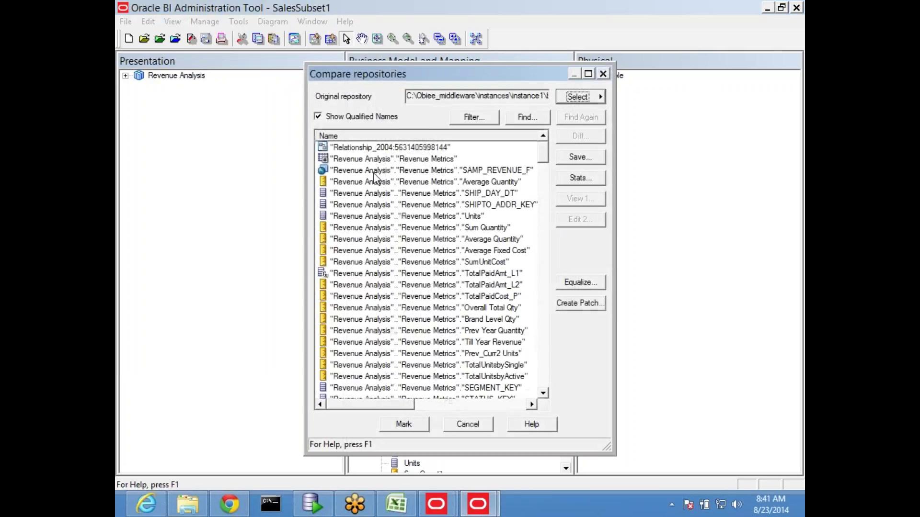
pyautogui.moveTo(412, 75); pyautogui.dragTo(214, 53)
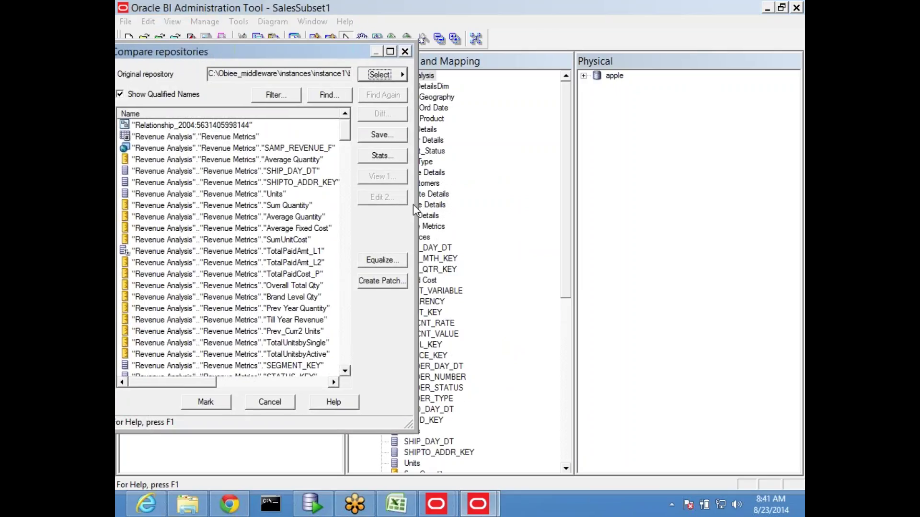
pyautogui.moveTo(412, 208); pyautogui.dragTo(770, 232)
pyautogui.moveTo(399, 53); pyautogui.dragTo(456, 13)
pyautogui.click(287, 212)
pyautogui.scroll(-20, 288, 221)
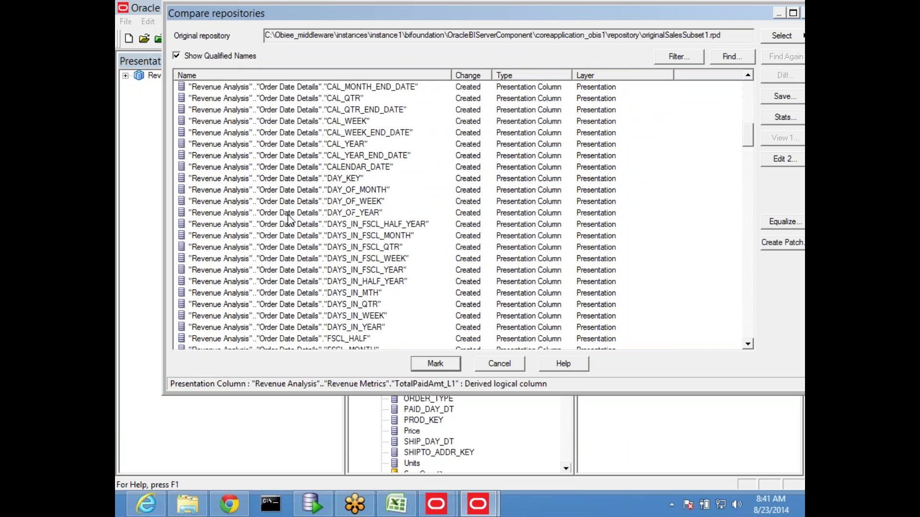
pyautogui.scroll(-20, 290, 219)
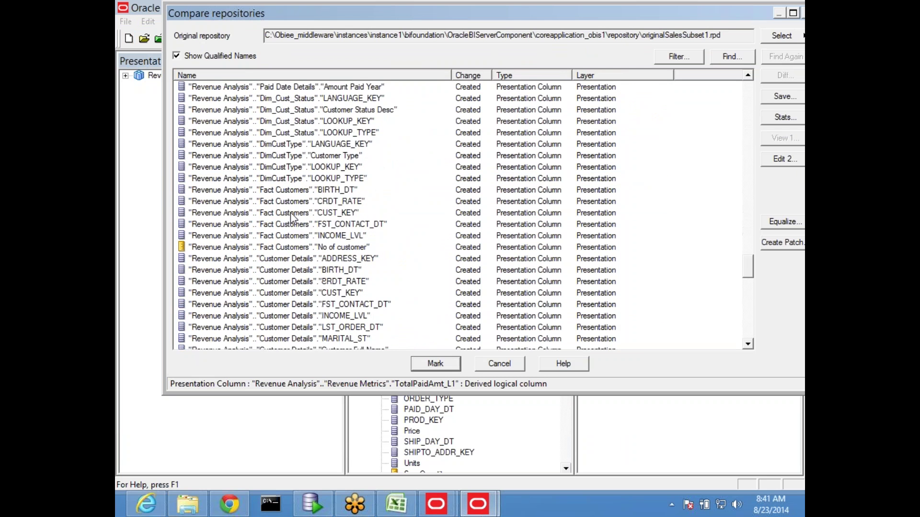
pyautogui.scroll(-15, 292, 217)
pyautogui.scroll(20, 292, 217)
pyautogui.scroll(20, 292, 217)
pyautogui.click(293, 217)
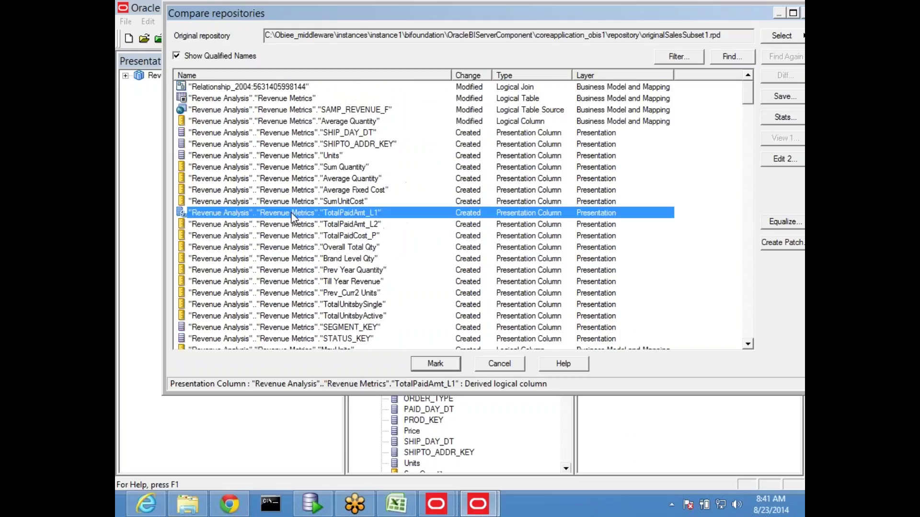
pyautogui.scroll(-3, 292, 216)
pyautogui.click(312, 250)
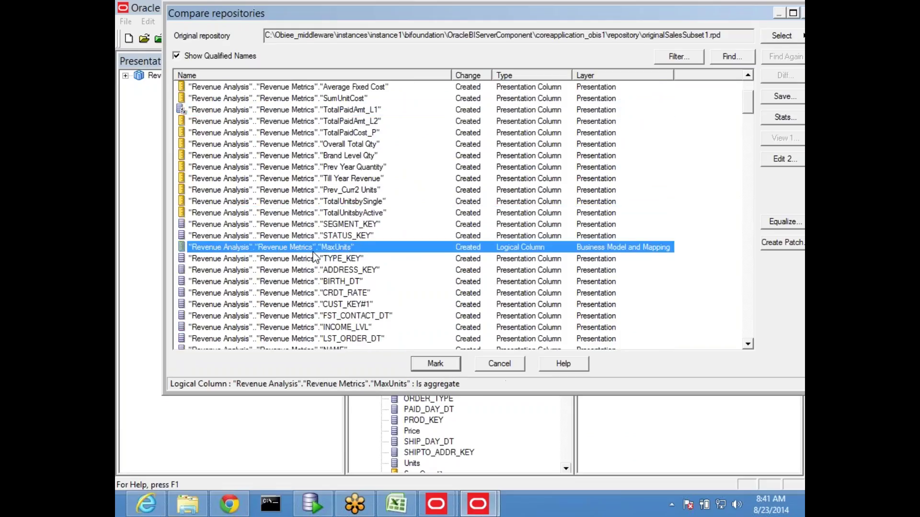
pyautogui.scroll(3, 351, 258)
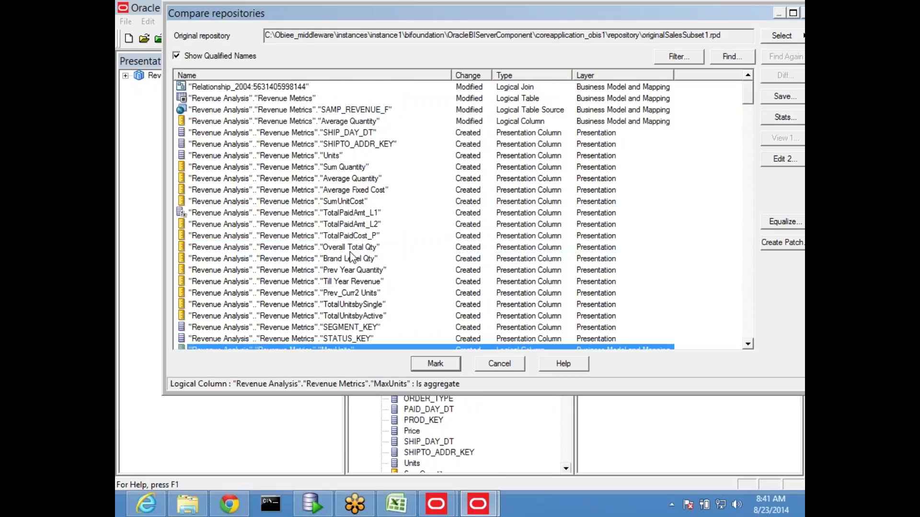
pyautogui.click(353, 122)
pyautogui.moveTo(436, 18); pyautogui.dragTo(346, 34)
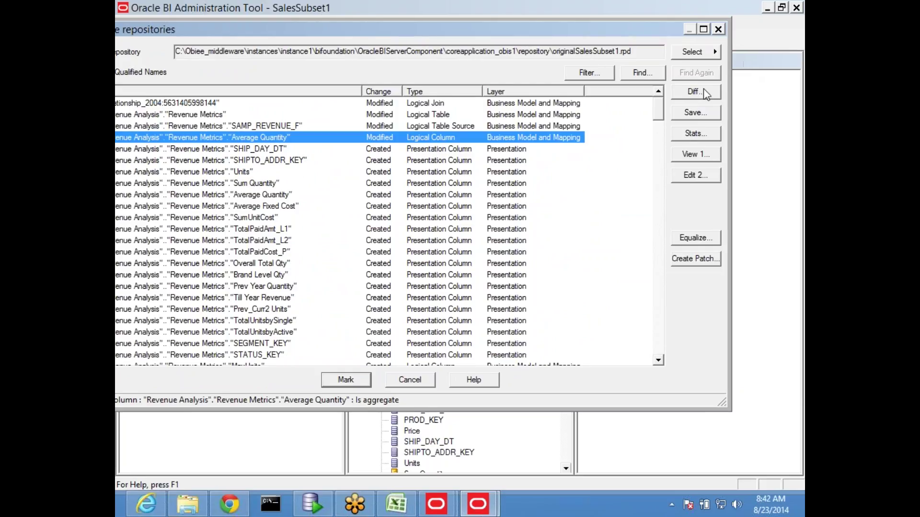
pyautogui.click(718, 30)
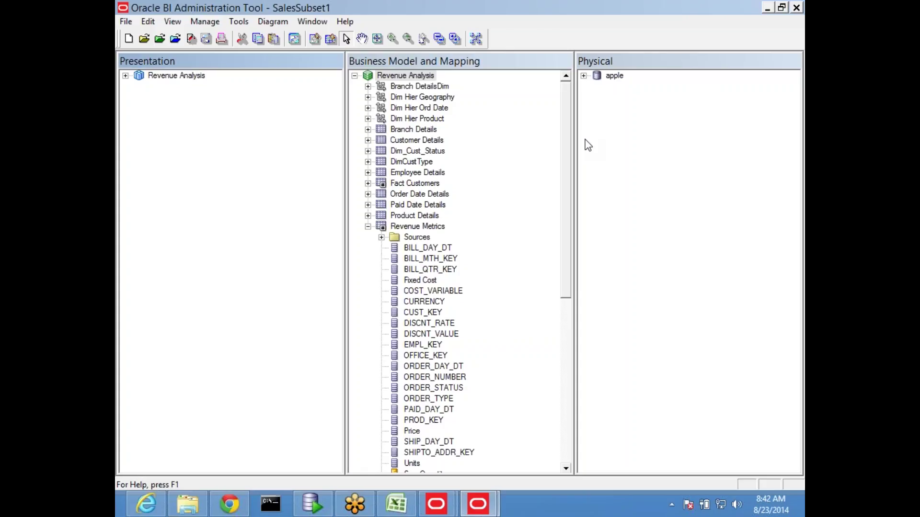
# Step: Open the File menu to reach SalesSubset1's Multiuser commands
pyautogui.click(125, 21)
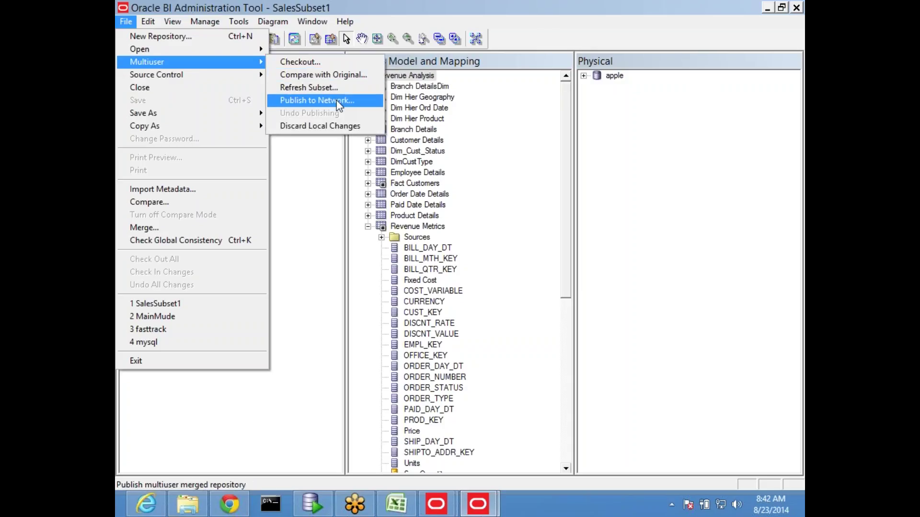
# Step: Publish to Network with lock comment 'Added one extra column and modified measure to count'
pyautogui.click(339, 102)
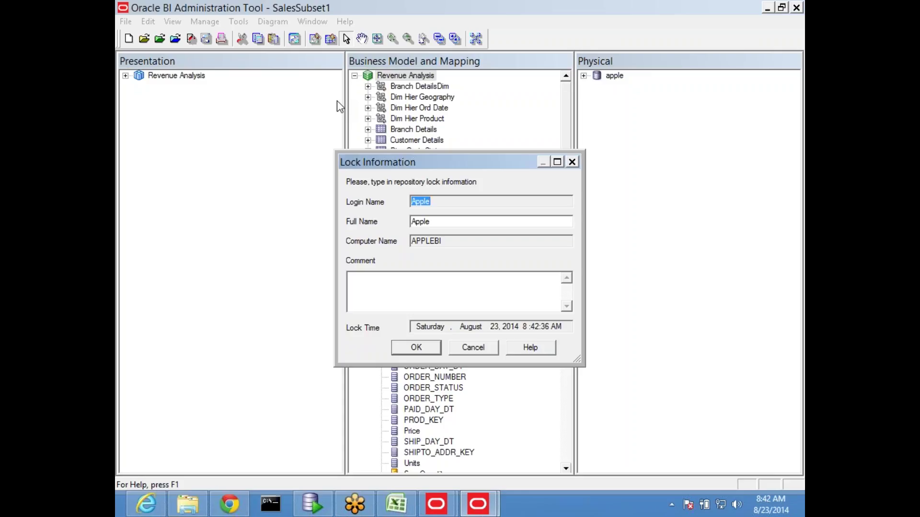
pyautogui.click(401, 299)
pyautogui.write('Added one extra c')
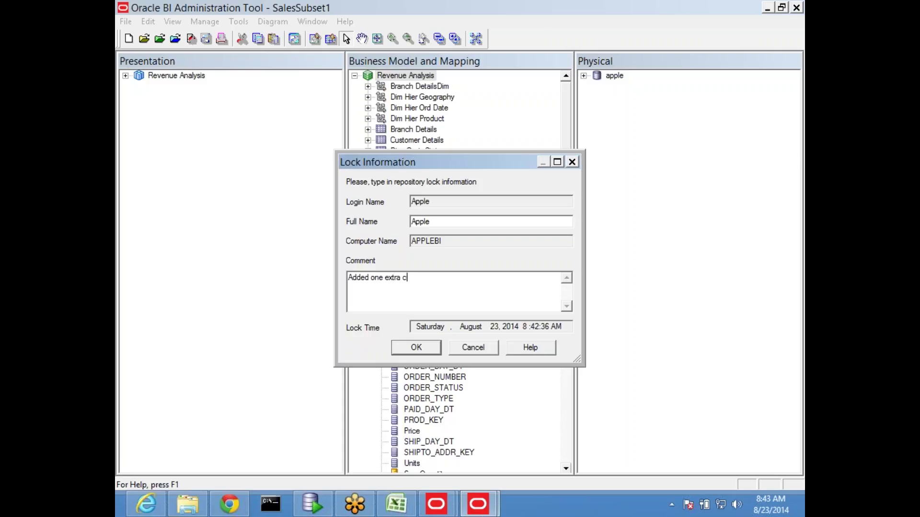
pyautogui.write('olumn ad')
pyautogui.press('BackSpace')
pyautogui.press('BackSpace')
pyautogui.write('d')
pyautogui.press('BackSpace')
pyautogui.write('nd modified measure to co')
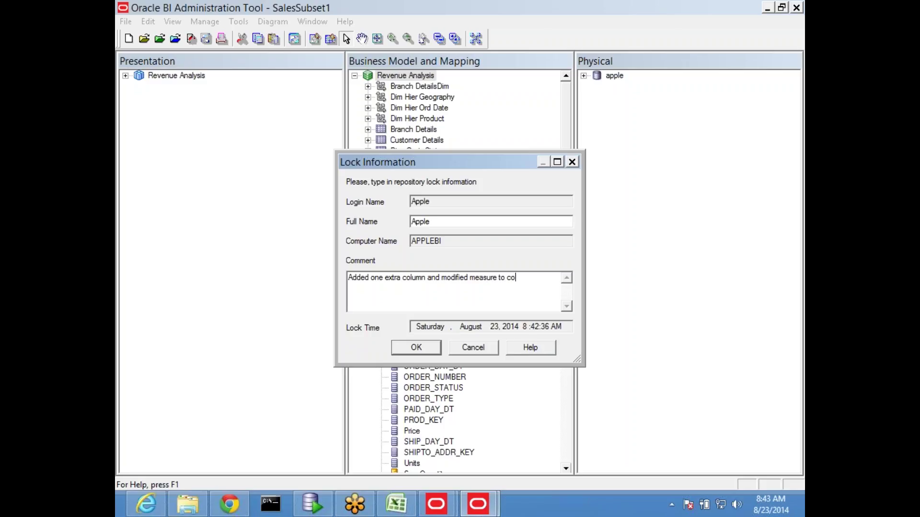
pyautogui.write('unt')
pyautogui.click(422, 350)
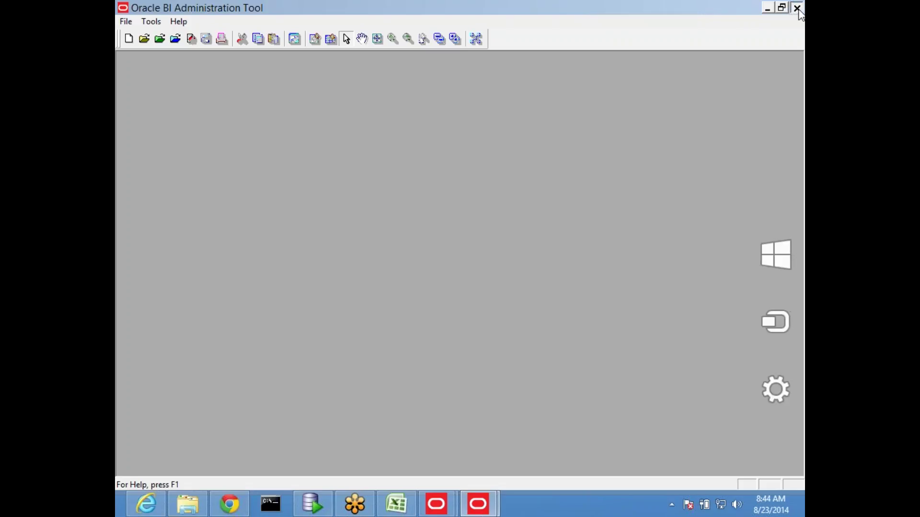
# Step: Close the Admin Tool and open a second, maximized File Explorer window
pyautogui.click(796, 8)
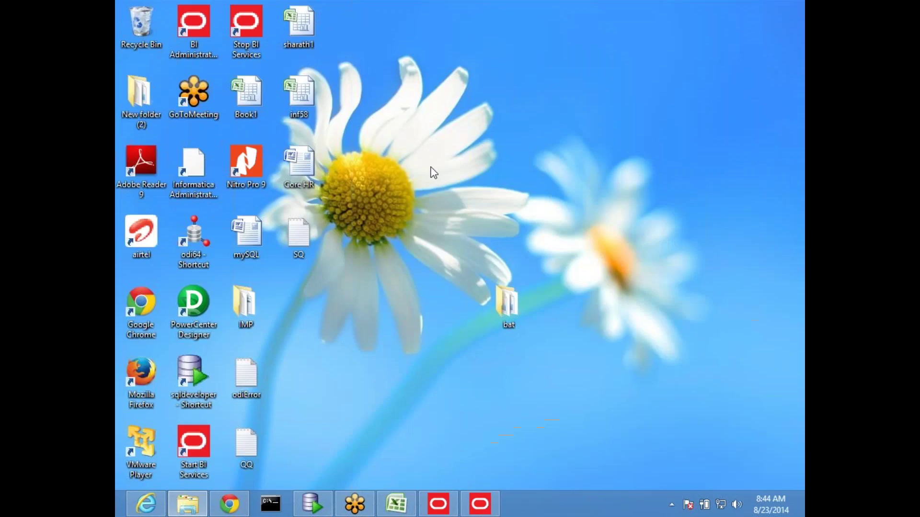
pyautogui.click(188, 504)
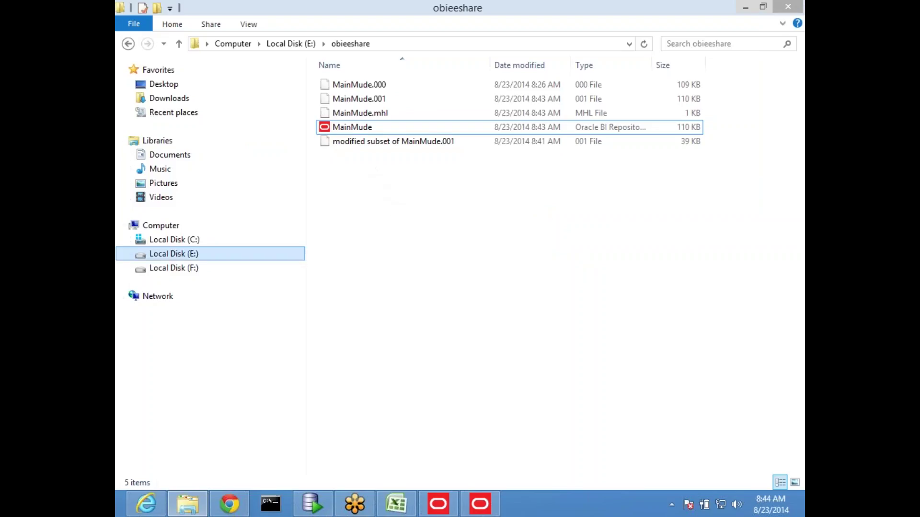
pyautogui.rightClick(202, 506)
pyautogui.click(185, 438)
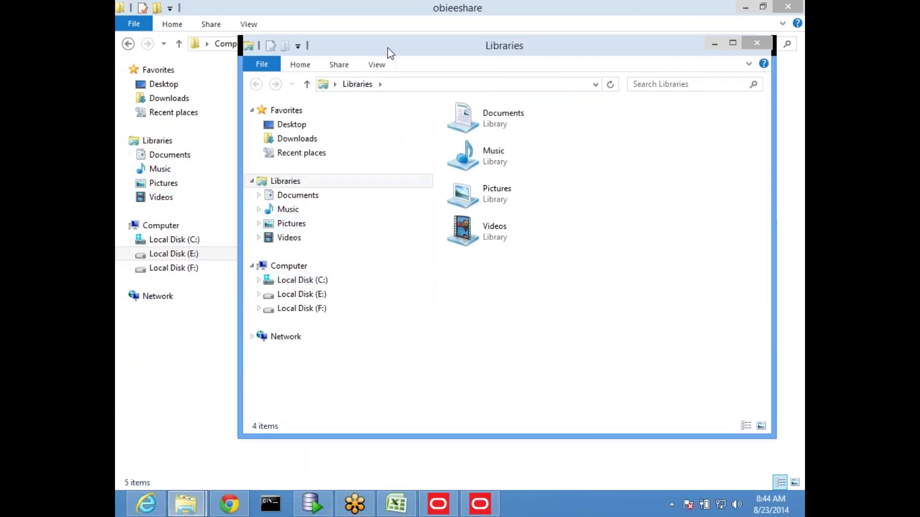
pyautogui.doubleClick(390, 51)
# Step: Browse to C:\Obiee_middleware\…\coreapplication_obis1\repository, then return to the SalesSubset repository
pyautogui.click(191, 242)
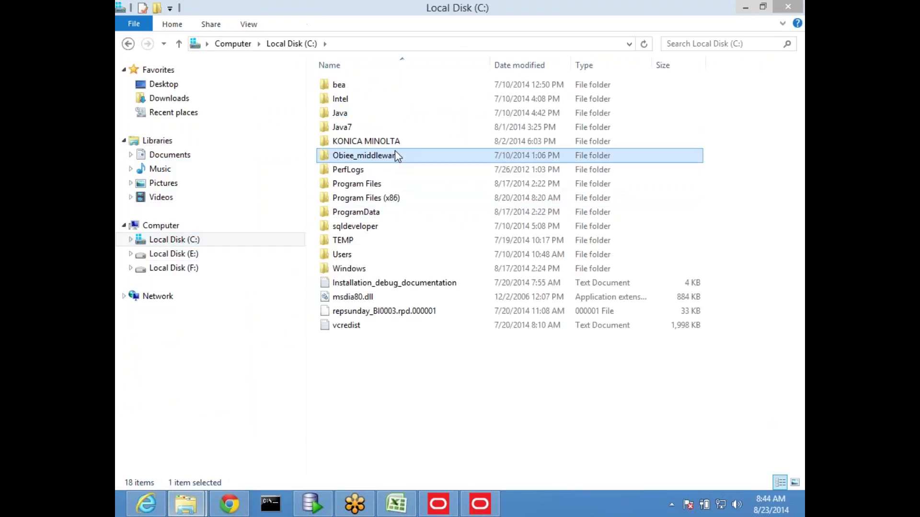
pyautogui.doubleClick(394, 150)
pyautogui.doubleClick(373, 88)
pyautogui.doubleClick(367, 89)
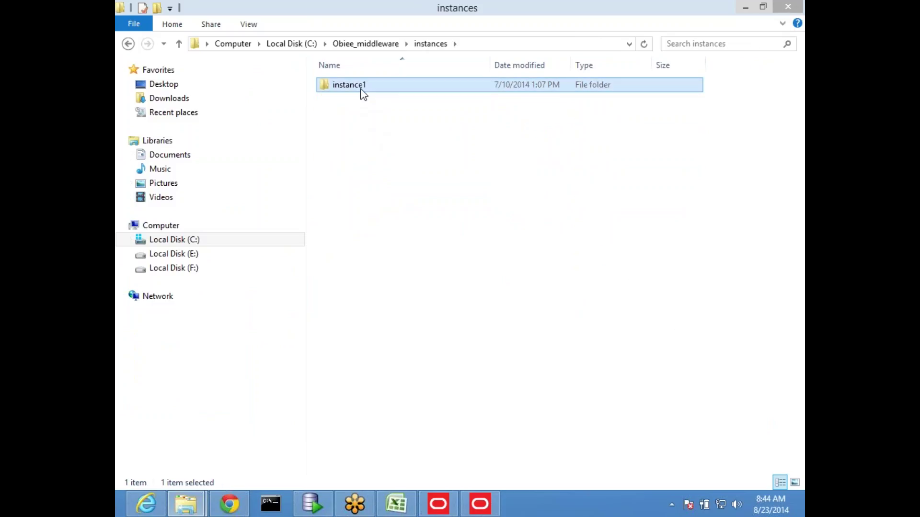
pyautogui.doubleClick(369, 99)
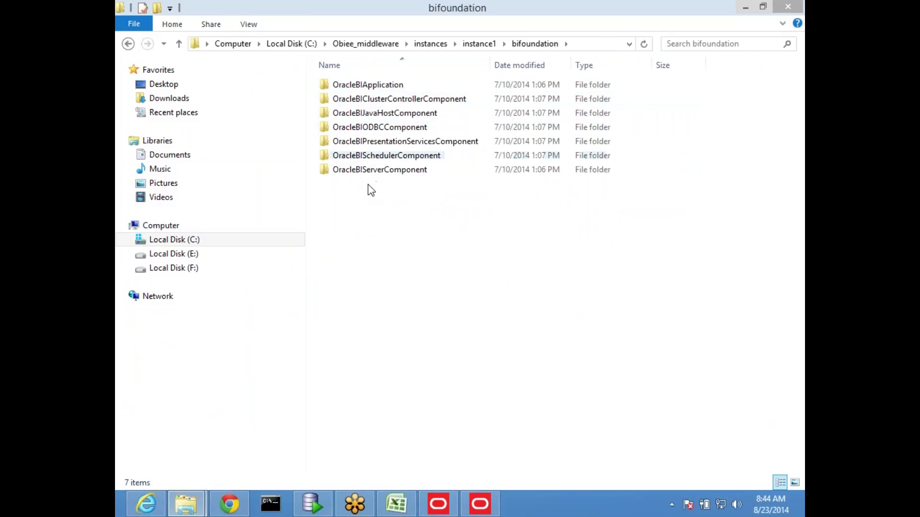
pyautogui.doubleClick(369, 170)
pyautogui.doubleClick(369, 88)
pyautogui.doubleClick(367, 156)
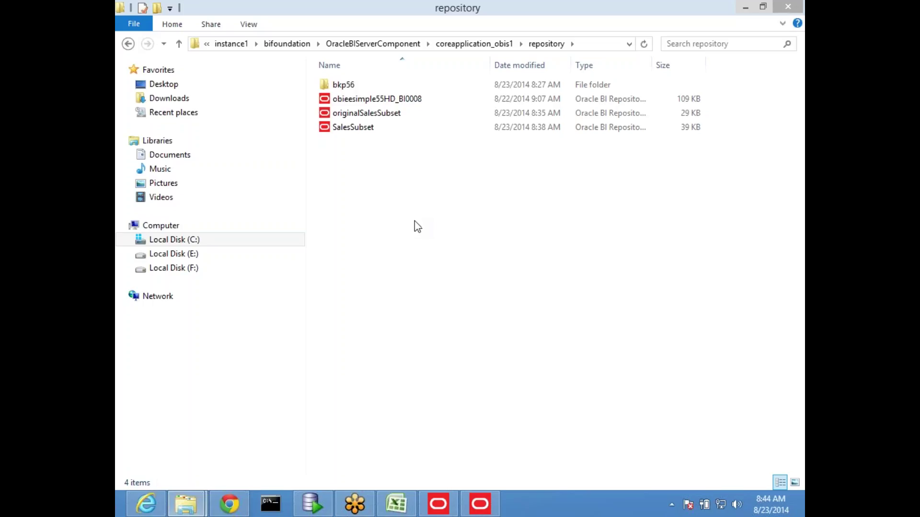
pyautogui.click(481, 501)
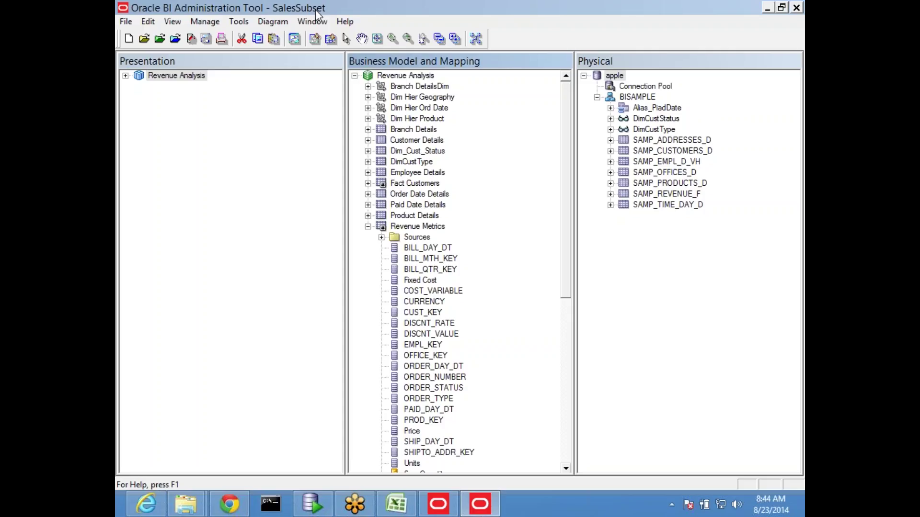
# Step: Inspect the SalesSubset file in Explorer, then open File > Multiuser toward Refresh Subset
pyautogui.hotkey('alt', 'Tab')
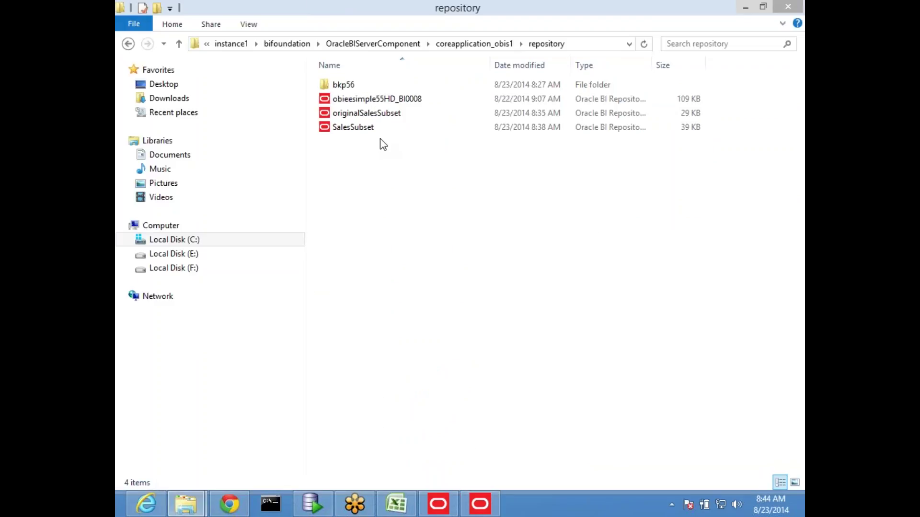
pyautogui.click(416, 131)
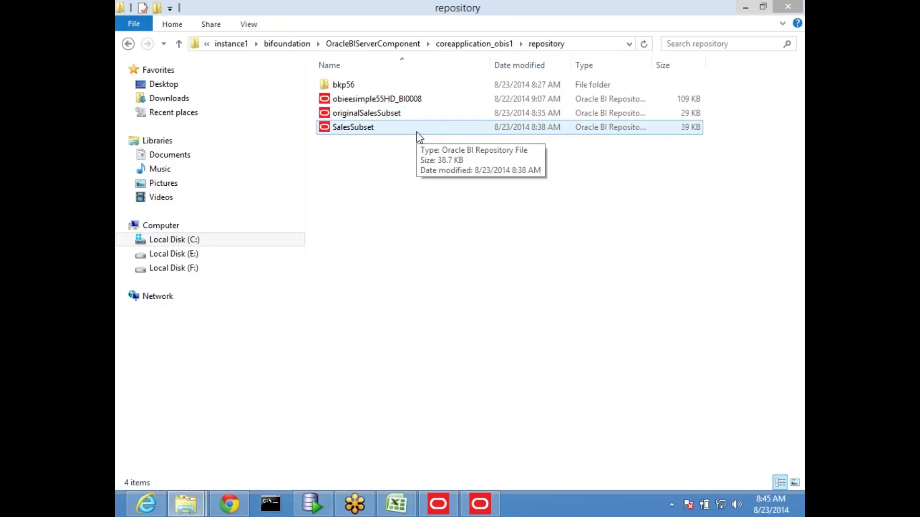
pyautogui.hotkey('alt', 'Tab')
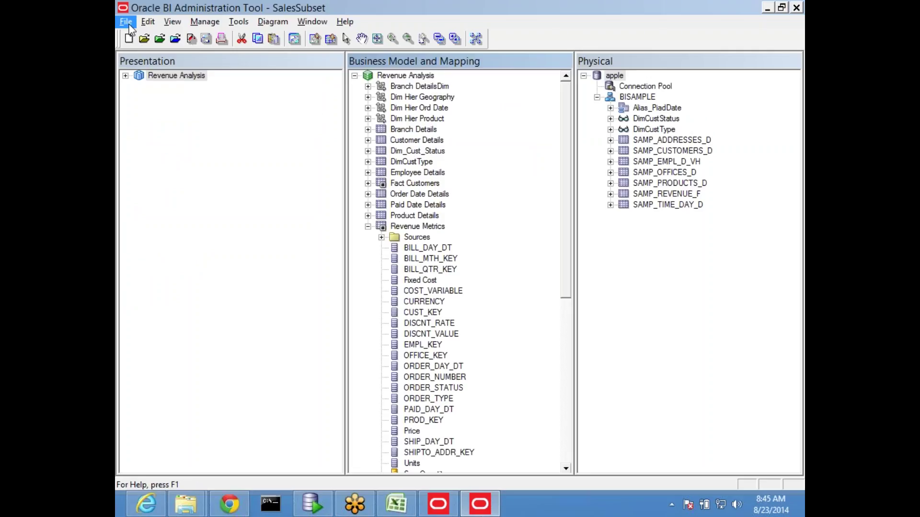
pyautogui.click(125, 21)
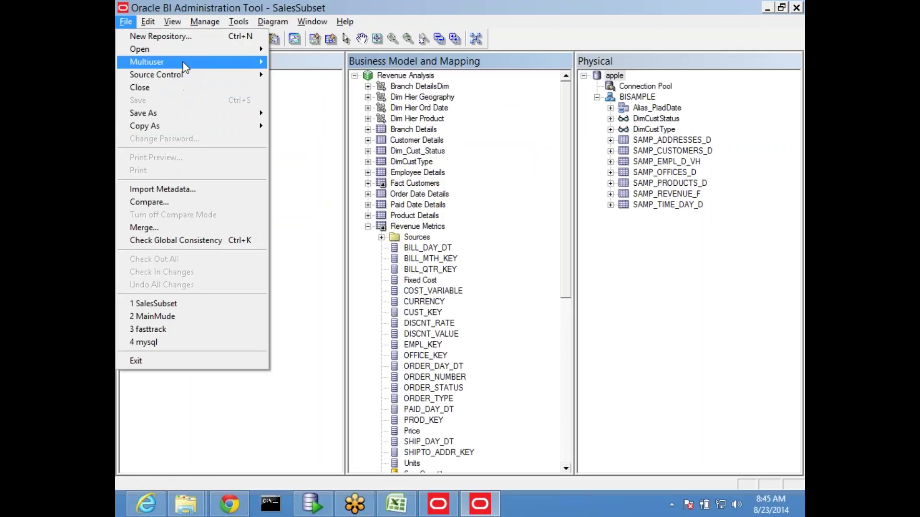
pyautogui.moveTo(182, 62)
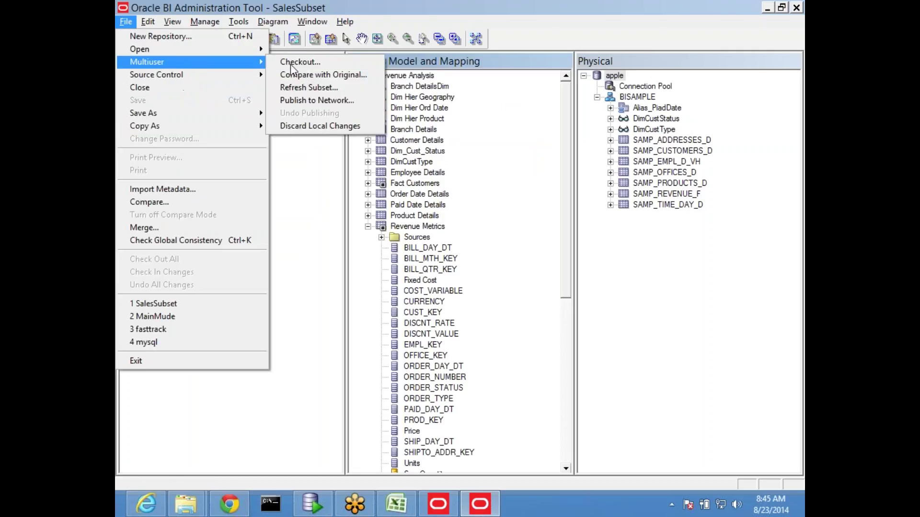
# Step: Begin the SalesSubset multiuser update with the lock comment 'second changes', then return to Excel
pyautogui.click(325, 99)
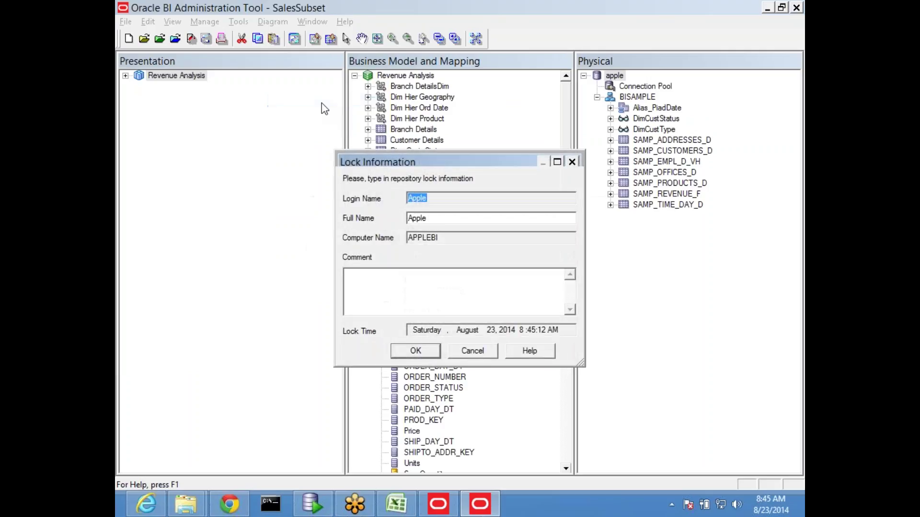
pyautogui.click(387, 274)
pyautogui.write('second c')
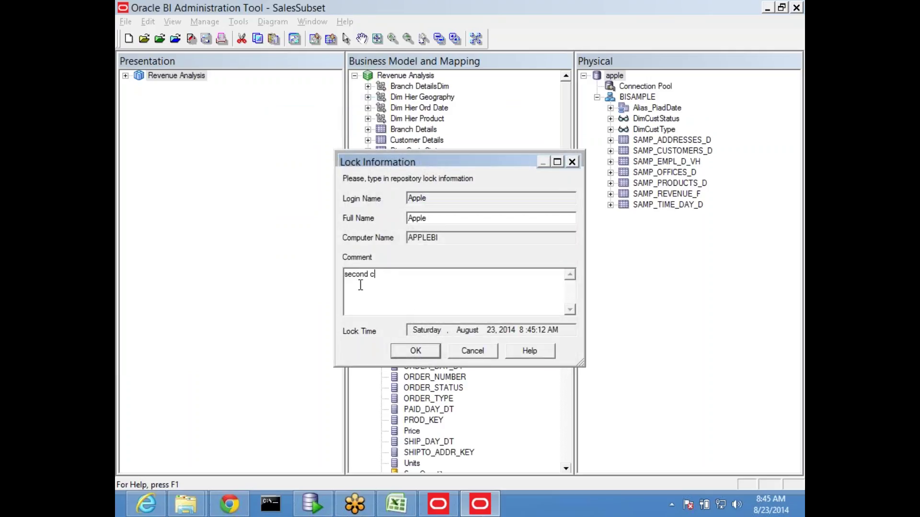
pyautogui.write('hanges')
pyautogui.click(395, 504)
# Step: Draw a wide rectangle across F9:I10 on Sheet30
pyautogui.scroll(-1, 378, 335)
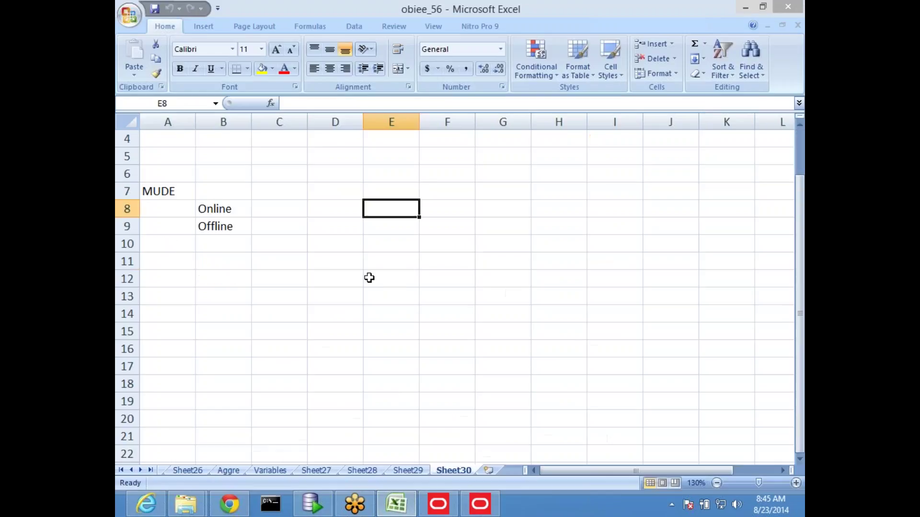
pyautogui.click(203, 26)
pyautogui.click(264, 67)
pyautogui.click(289, 106)
pyautogui.moveTo(465, 224); pyautogui.dragTo(632, 271)
# Step: Enter 1, 2, 3 down J9:J11 beside the rectangle
pyautogui.click(666, 228)
pyautogui.write('1')
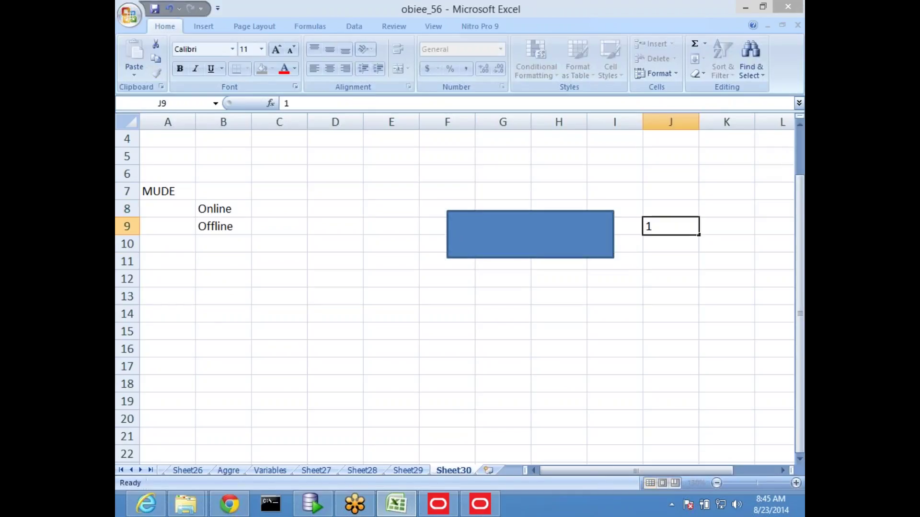
pyautogui.press('Return')
pyautogui.write('2')
pyautogui.press('Return')
pyautogui.write('3')
pyautogui.press('Return')
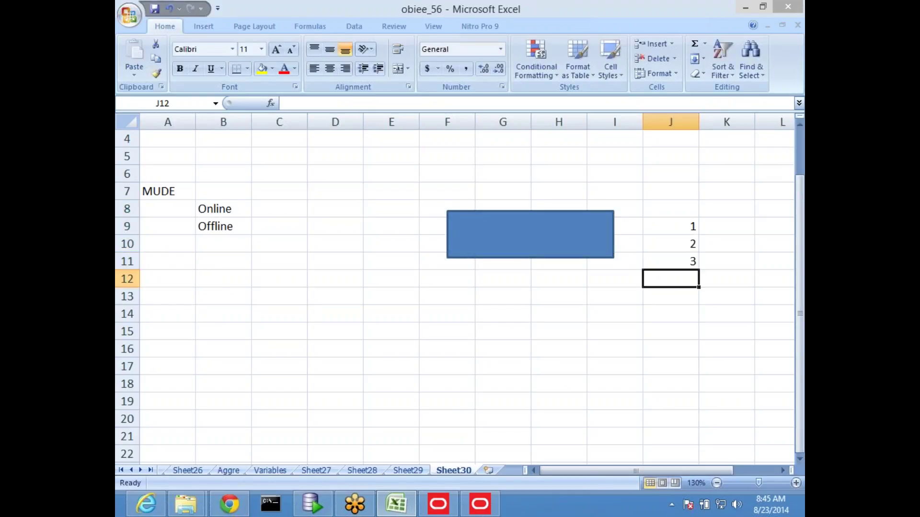
pyautogui.click(448, 352)
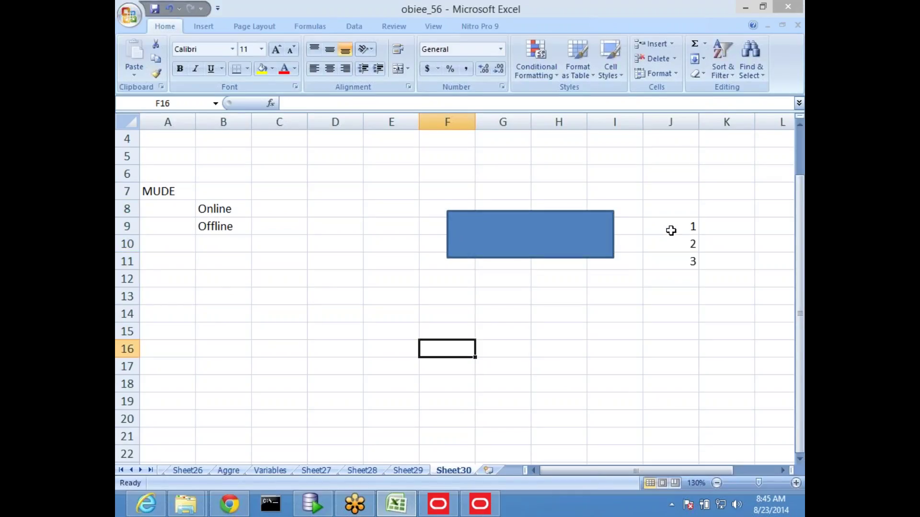
pyautogui.click(669, 245)
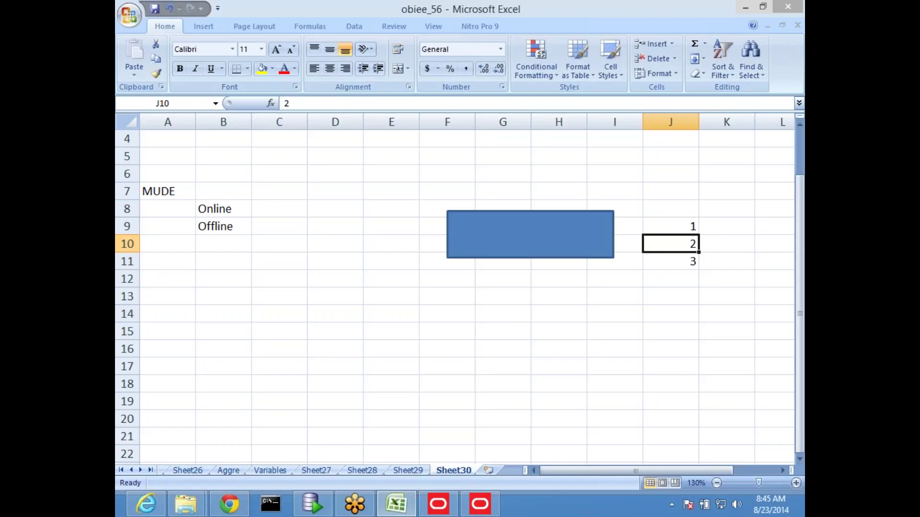
# Step: Draw two smaller rectangles below, across D16:E18 and J16:K18
pyautogui.scroll(-1, 232, 53)
pyautogui.click(263, 76)
pyautogui.click(302, 109)
pyautogui.moveTo(304, 345); pyautogui.dragTo(419, 386)
pyautogui.click(168, 45)
pyautogui.moveTo(616, 345); pyautogui.dragTo(692, 378)
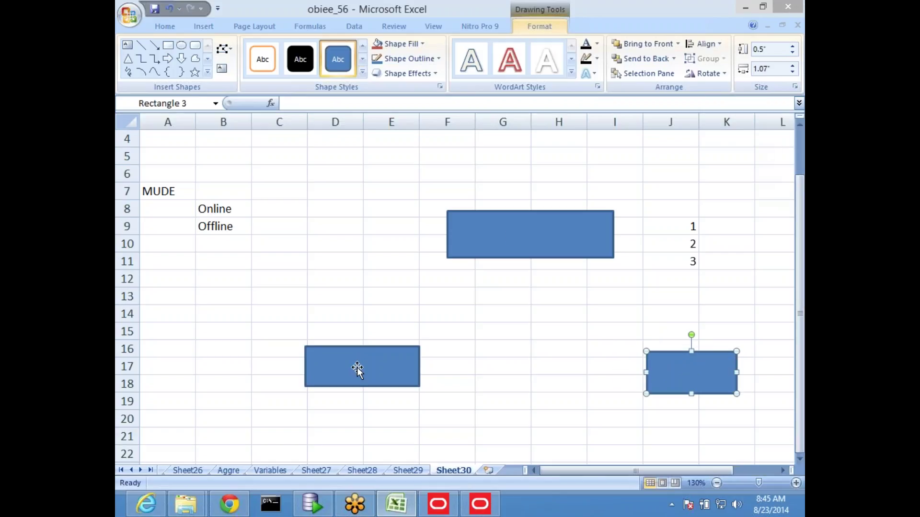
pyautogui.moveTo(688, 224); pyautogui.dragTo(692, 261)
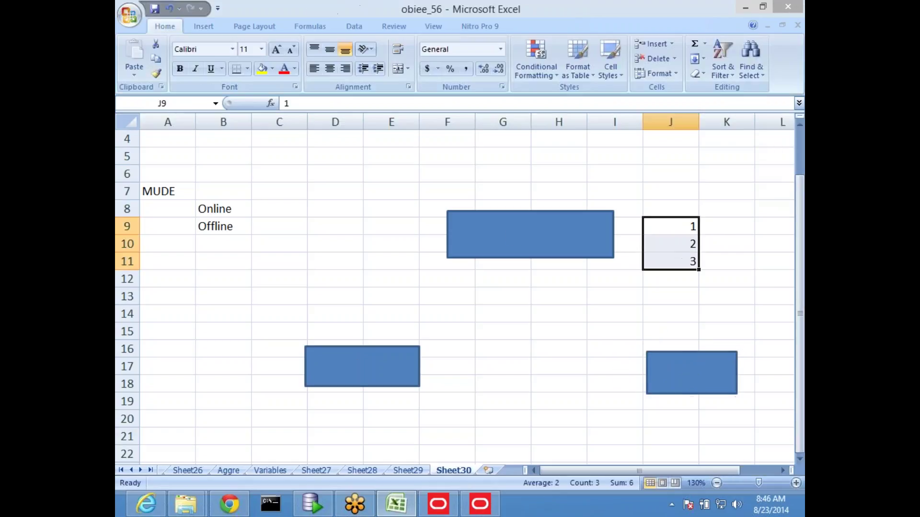
pyautogui.click(450, 351)
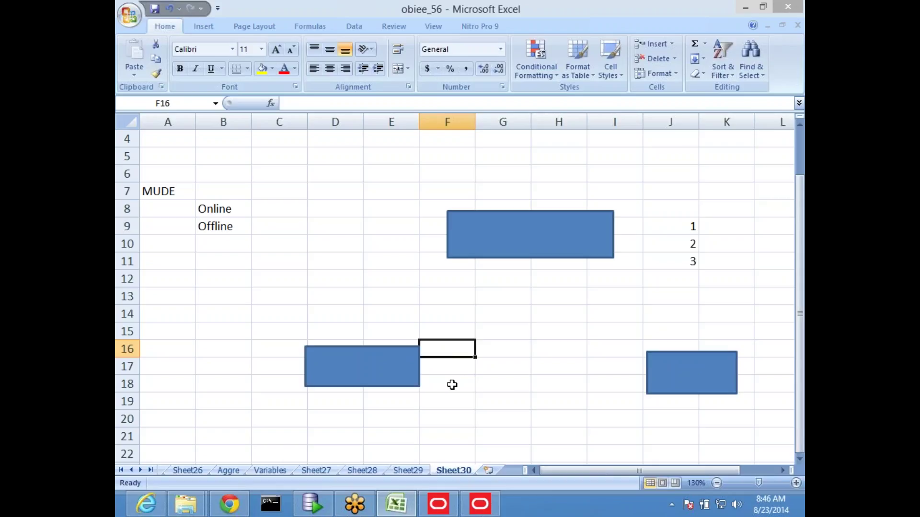
# Step: Enter 1, 2, 3, 4 down F16:F19
pyautogui.write('1')
pyautogui.press('Return')
pyautogui.write('2')
pyautogui.press('Return')
pyautogui.write('3')
pyautogui.press('Return')
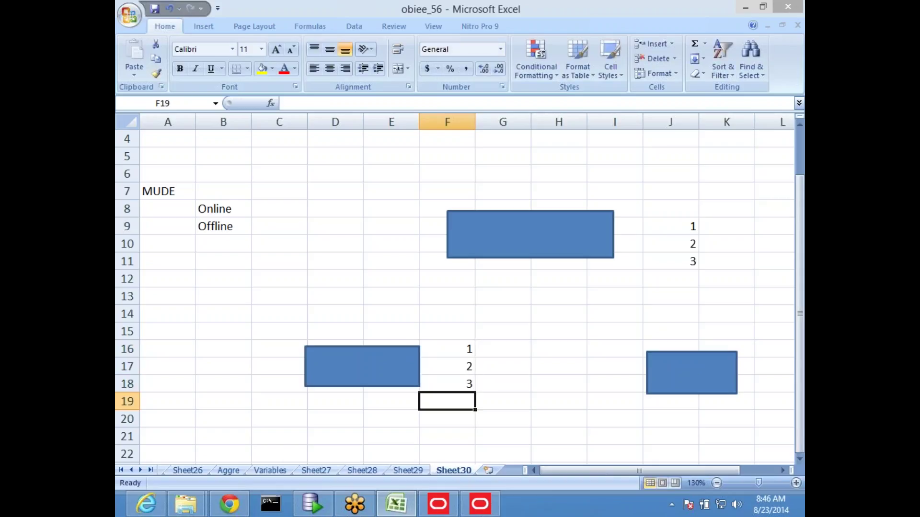
pyautogui.press('Up')
pyautogui.press('Up')
pyautogui.press('Down')
pyautogui.press('Down')
pyautogui.write('4')
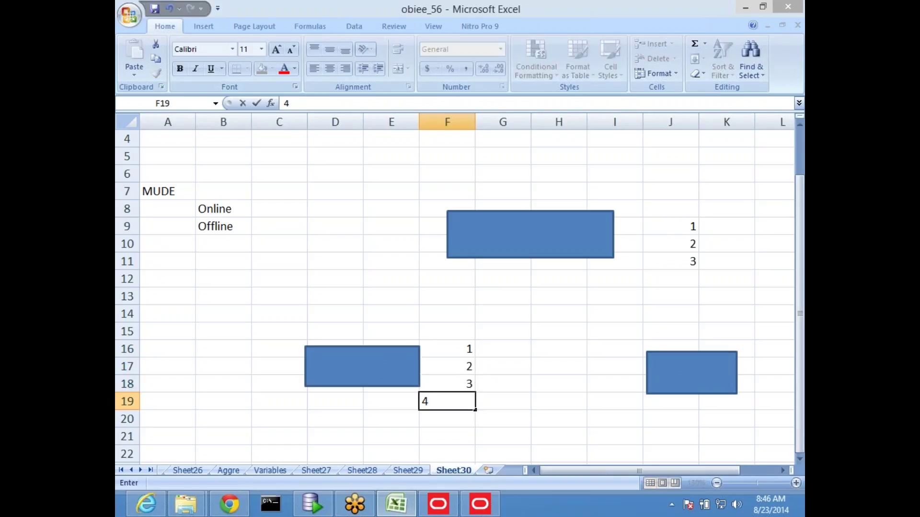
pyautogui.press('Up')
pyautogui.press('Up')
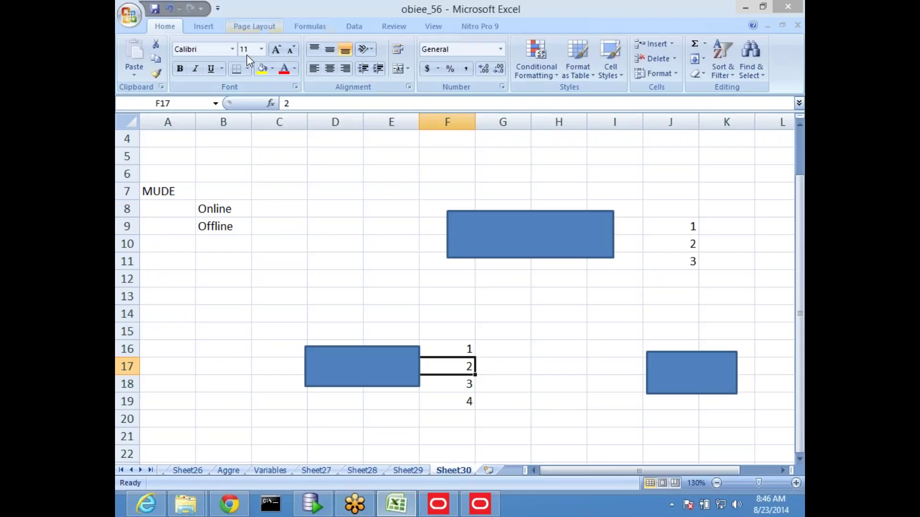
# Step: Fill F17 yellow and make F19 bold
pyautogui.click(262, 69)
pyautogui.click(470, 405)
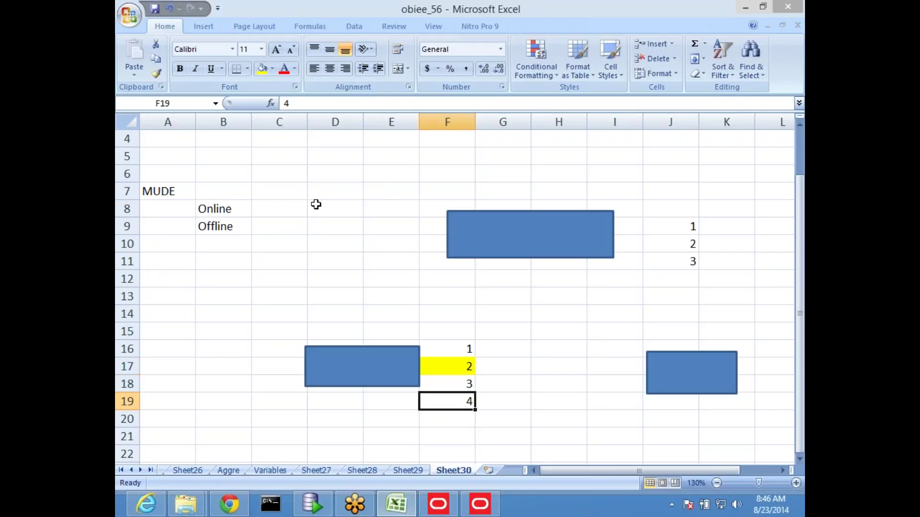
pyautogui.click(180, 70)
pyautogui.click(335, 226)
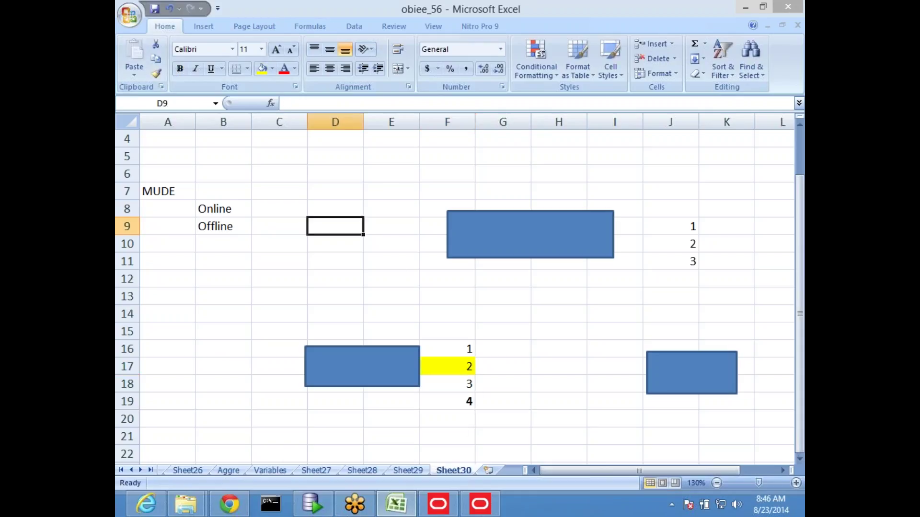
pyautogui.click(376, 352)
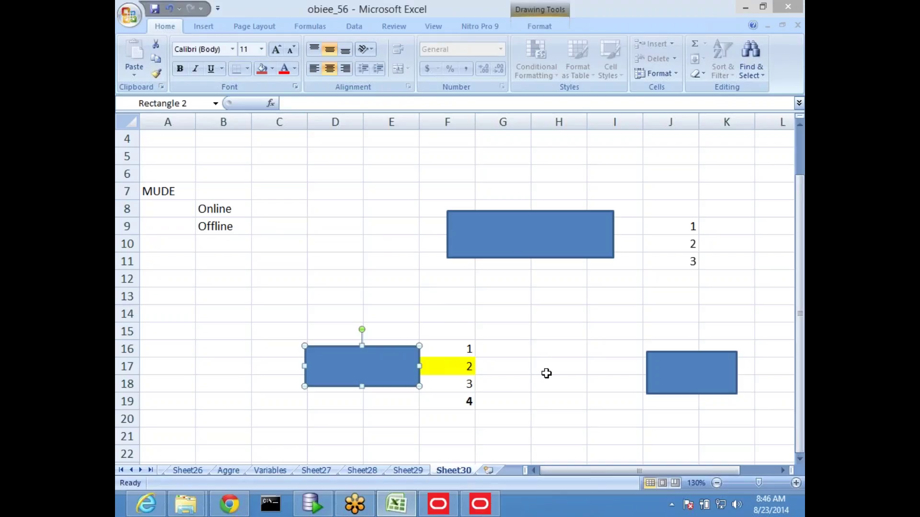
# Step: Enter 1, 2, 3 down L16:L18 beside the lower-right rectangle
pyautogui.click(778, 355)
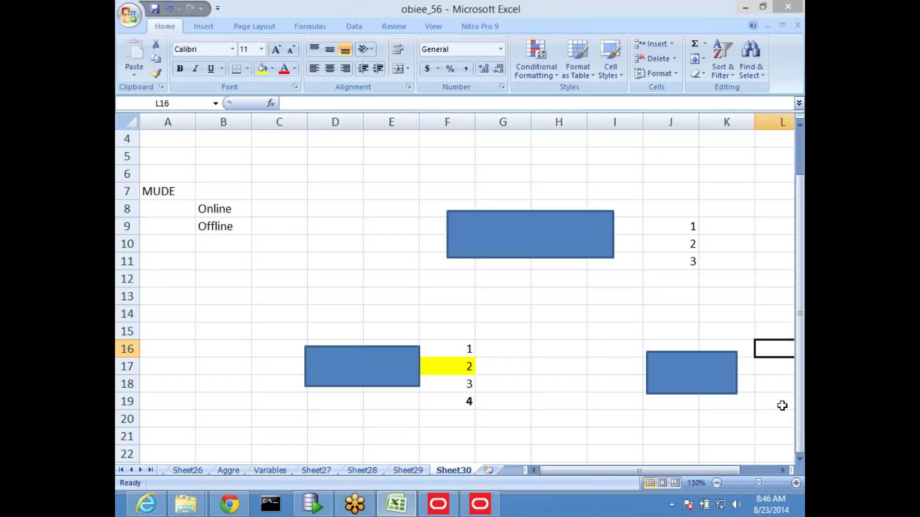
pyautogui.write('12')
pyautogui.press('Return')
pyautogui.write('3')
pyautogui.press('Return')
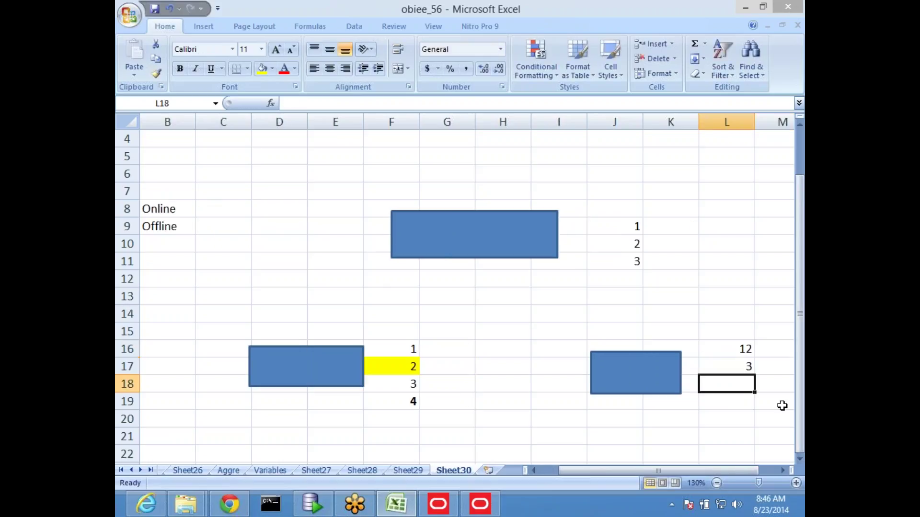
pyautogui.press('Up')
pyautogui.press('Up')
pyautogui.write('1')
pyautogui.press('Return')
pyautogui.write('2')
pyautogui.press('Return')
pyautogui.write('3')
pyautogui.press('Return')
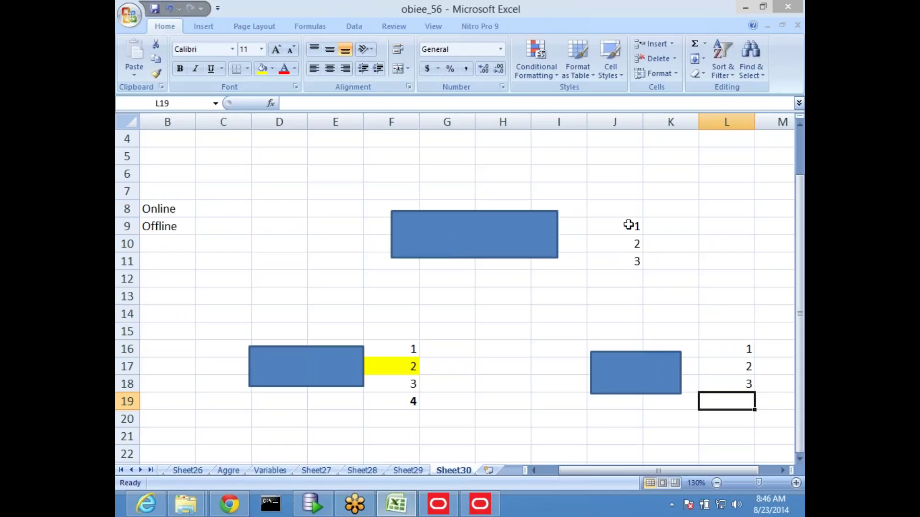
# Step: Type the labels s1 in C14, s2 in L14 and orig in J6
pyautogui.click(234, 312)
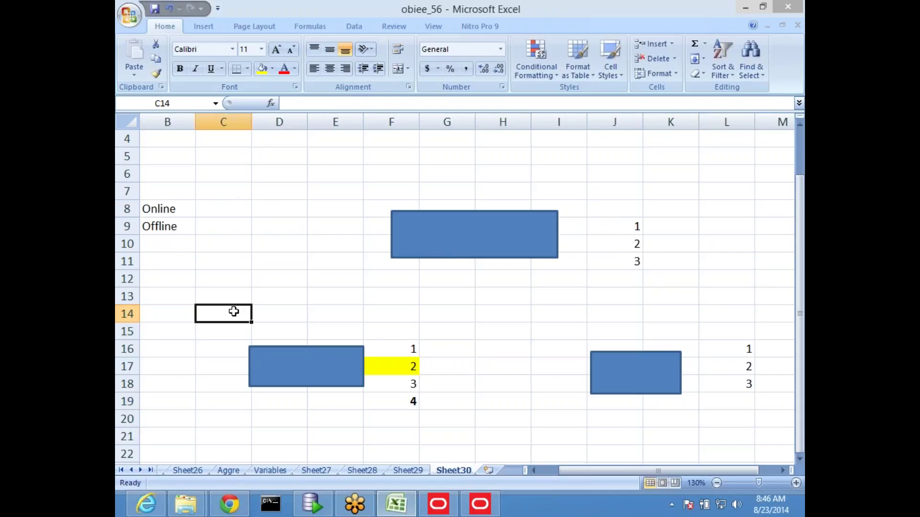
pyautogui.write('s1')
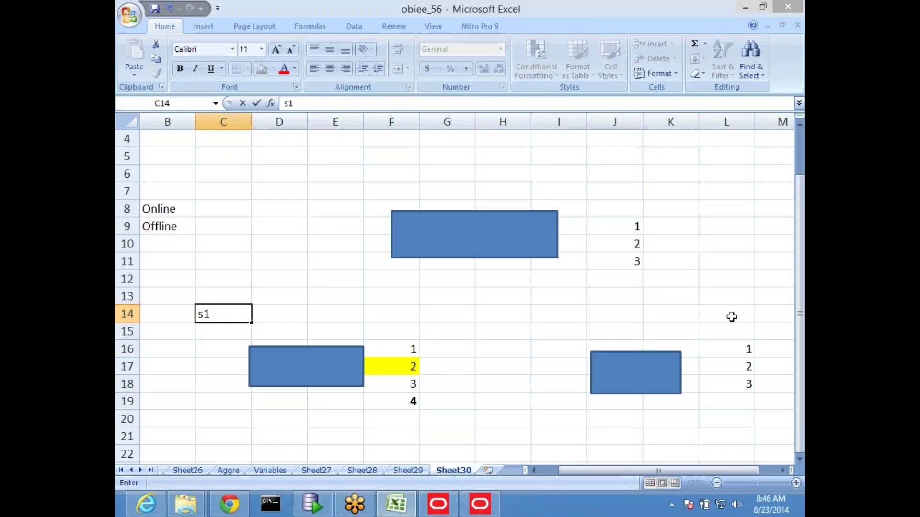
pyautogui.click(731, 316)
pyautogui.write('s2')
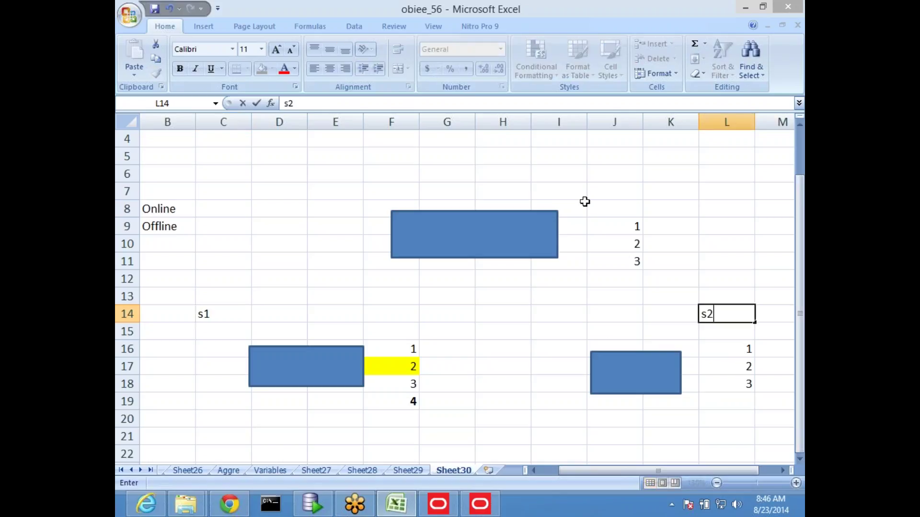
pyautogui.click(596, 173)
pyautogui.write('o')
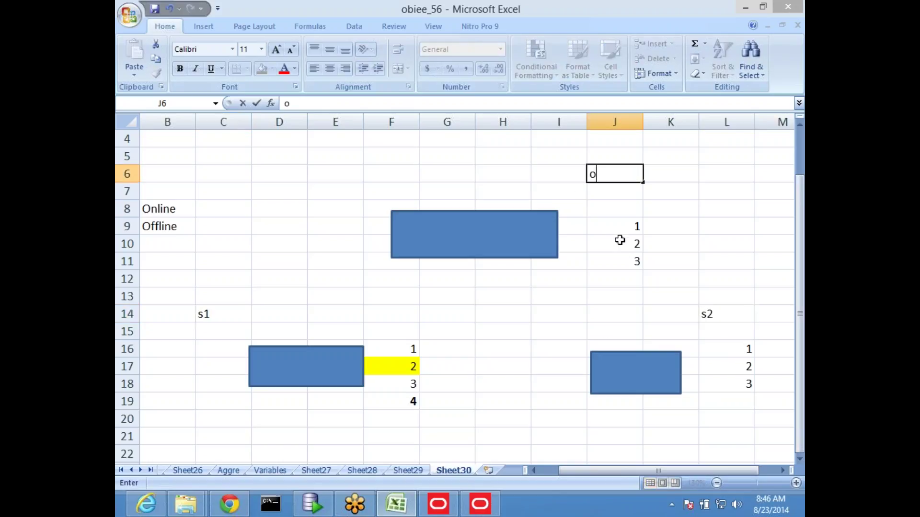
pyautogui.write('rig')
pyautogui.click(723, 225)
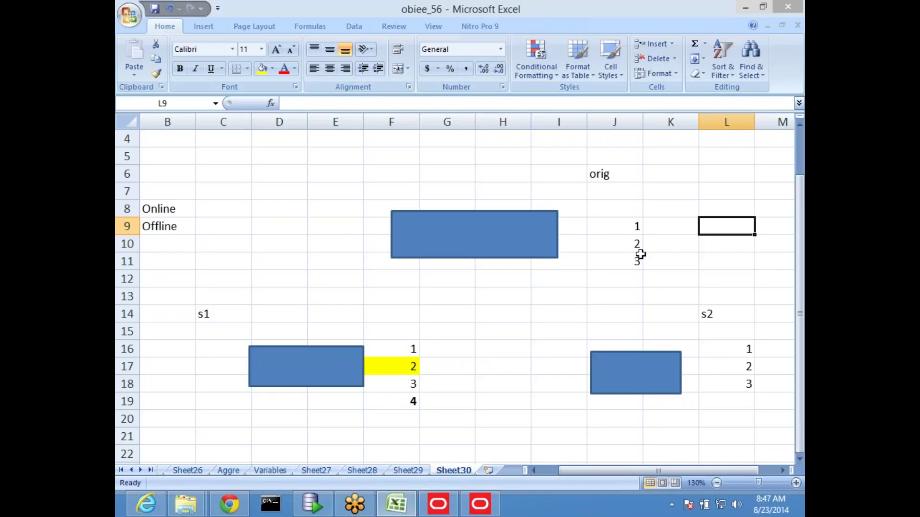
# Step: Fill J10 yellow and add 4 in J12 to the orig list
pyautogui.click(624, 229)
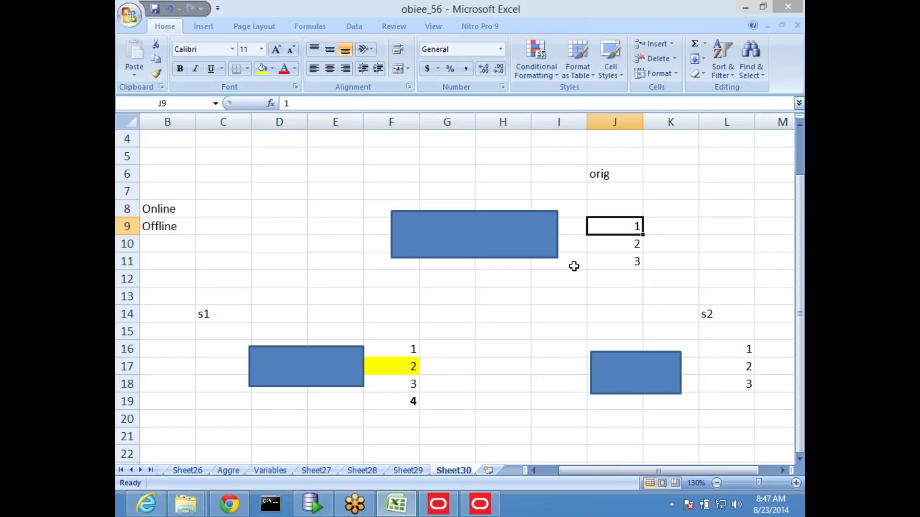
pyautogui.click(617, 243)
pyautogui.click(262, 69)
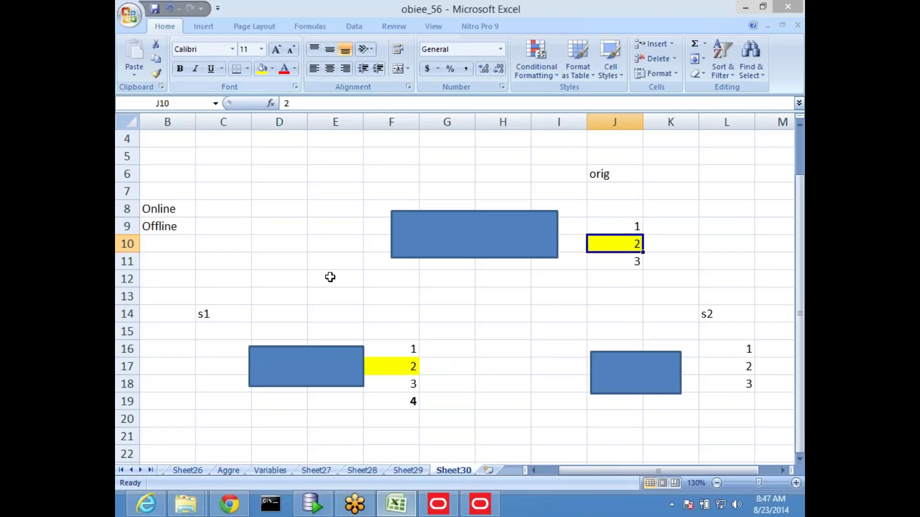
pyautogui.click(331, 277)
pyautogui.click(633, 280)
pyautogui.write('4')
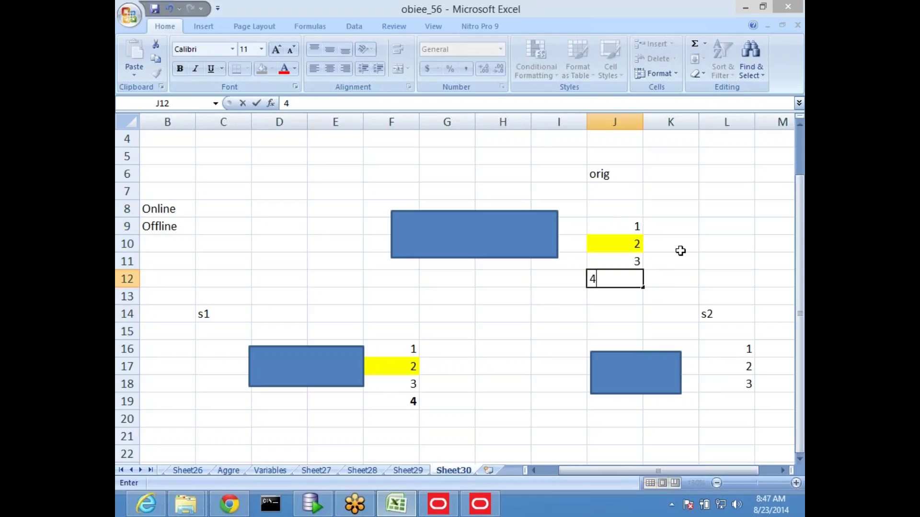
pyautogui.click(690, 232)
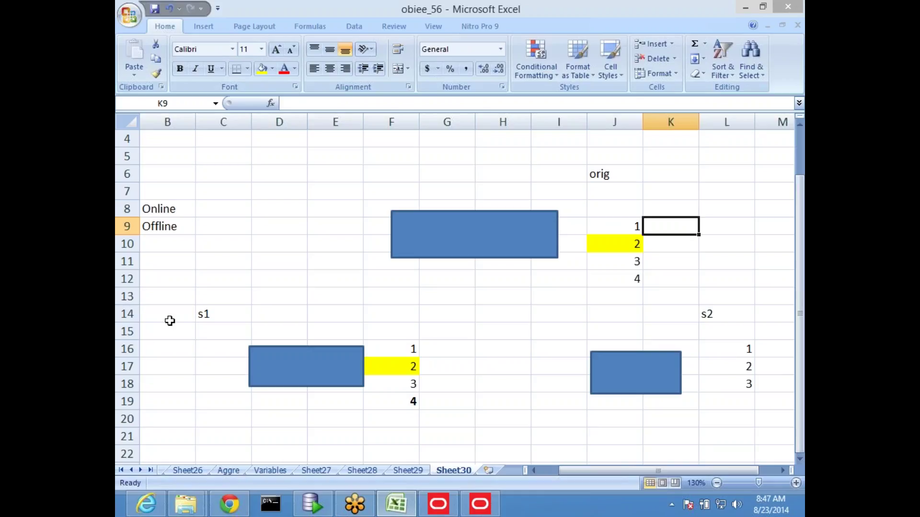
# Step: Add a bold 5 in L19 and fill L17 yellow in the s2 list
pyautogui.click(207, 320)
pyautogui.click(687, 358)
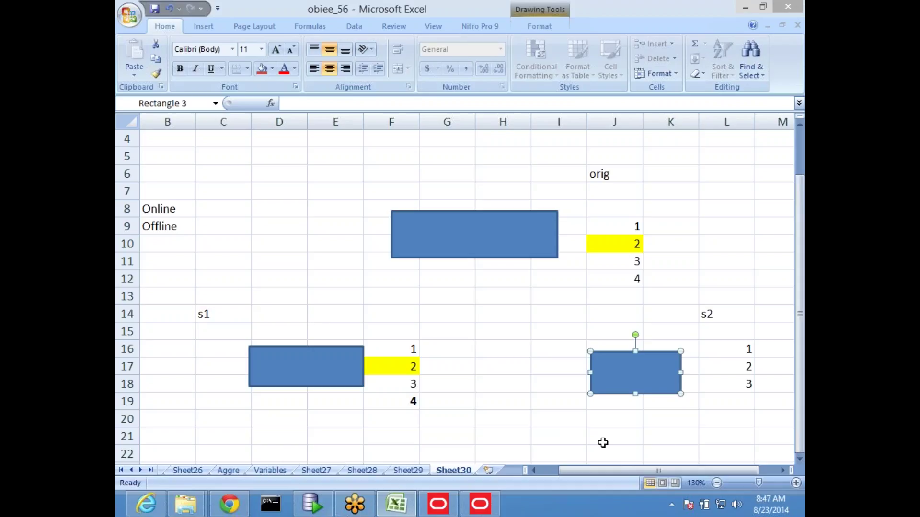
pyautogui.click(727, 405)
pyautogui.write('5')
pyautogui.click(710, 436)
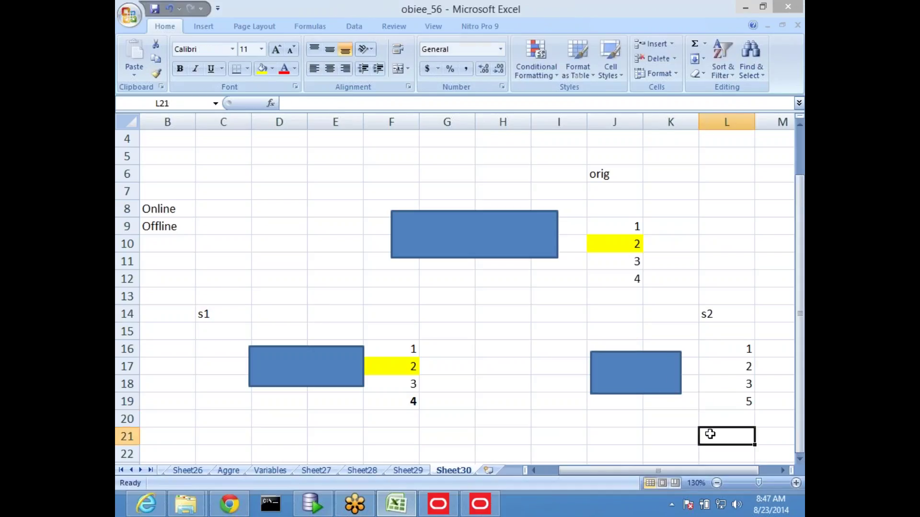
pyautogui.click(735, 367)
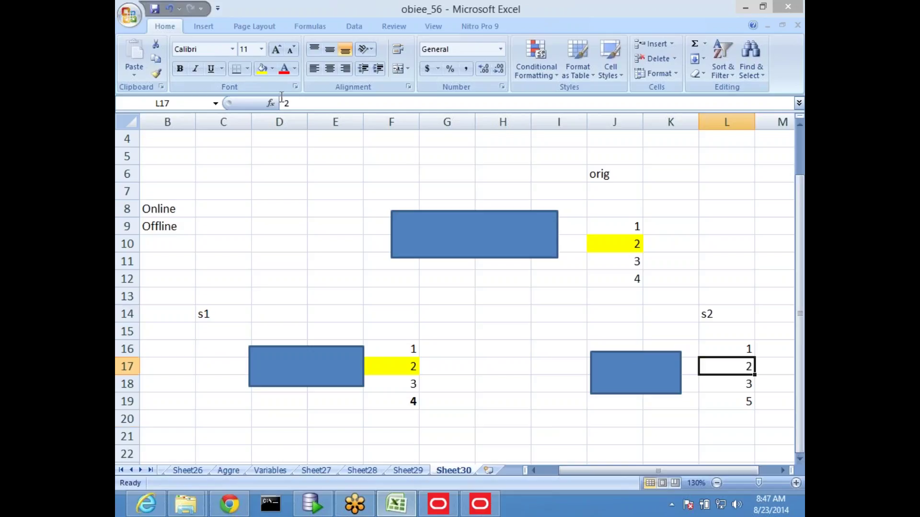
pyautogui.click(261, 69)
pyautogui.click(739, 406)
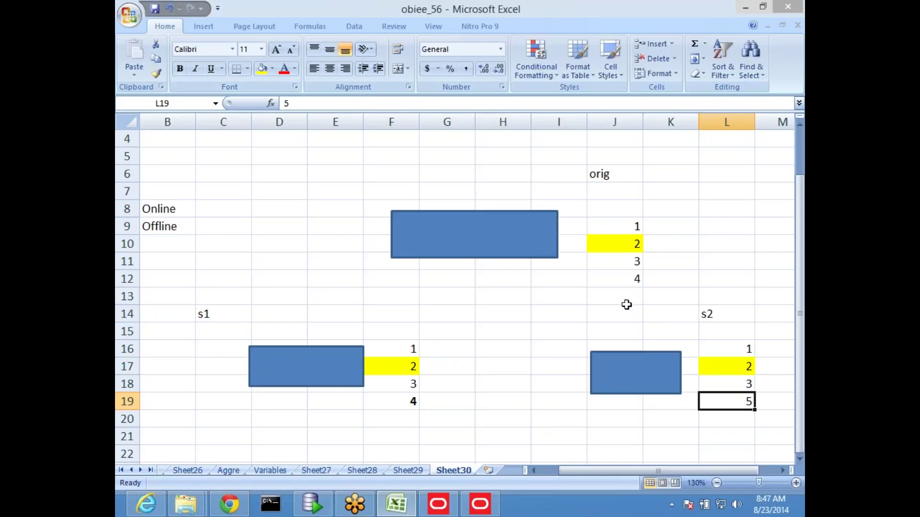
pyautogui.click(179, 68)
pyautogui.click(324, 243)
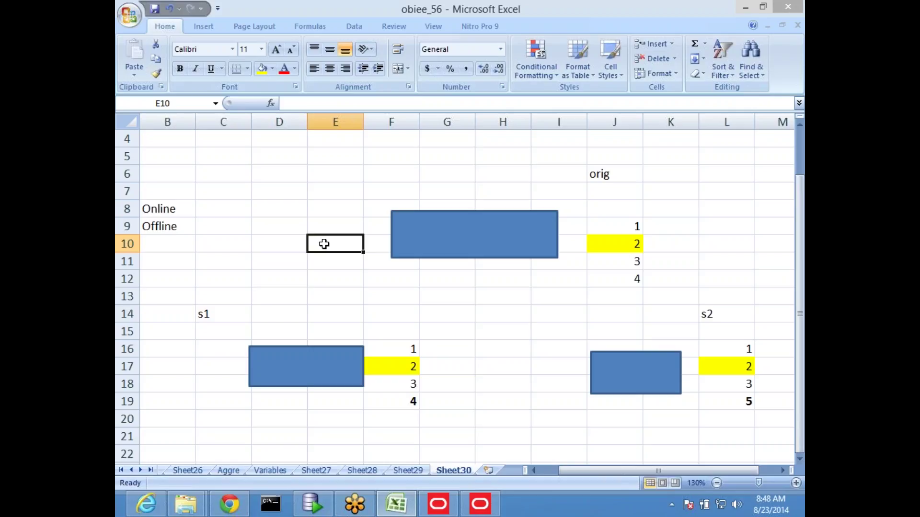
# Step: Confirm the repository lock, move the Merge Wizard aside, and return to cell L19 in Excel
pyautogui.hotkey('alt', 'Tab')
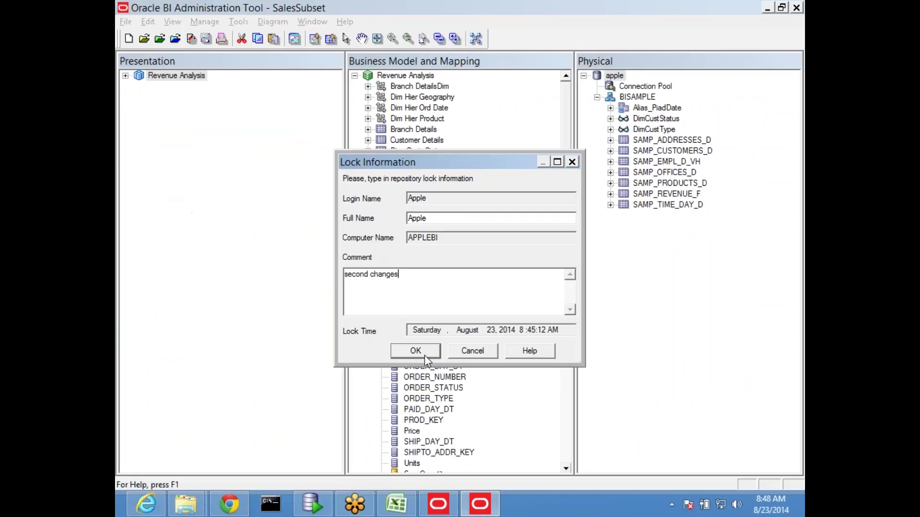
pyautogui.click(415, 351)
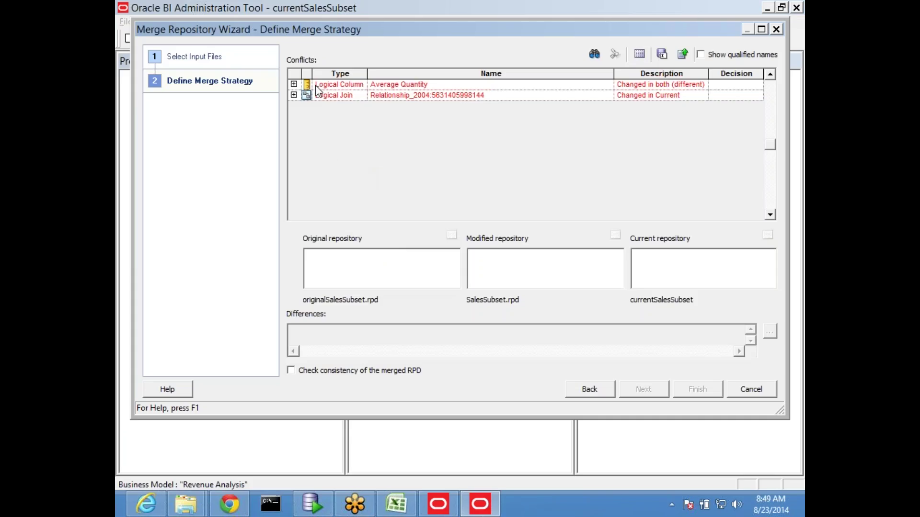
pyautogui.moveTo(309, 30); pyautogui.dragTo(310, 114)
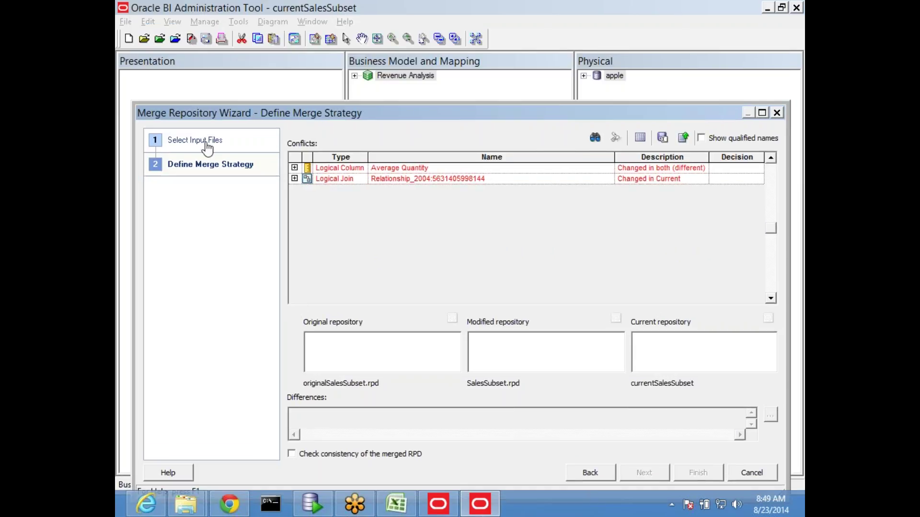
pyautogui.click(396, 504)
pyautogui.click(734, 406)
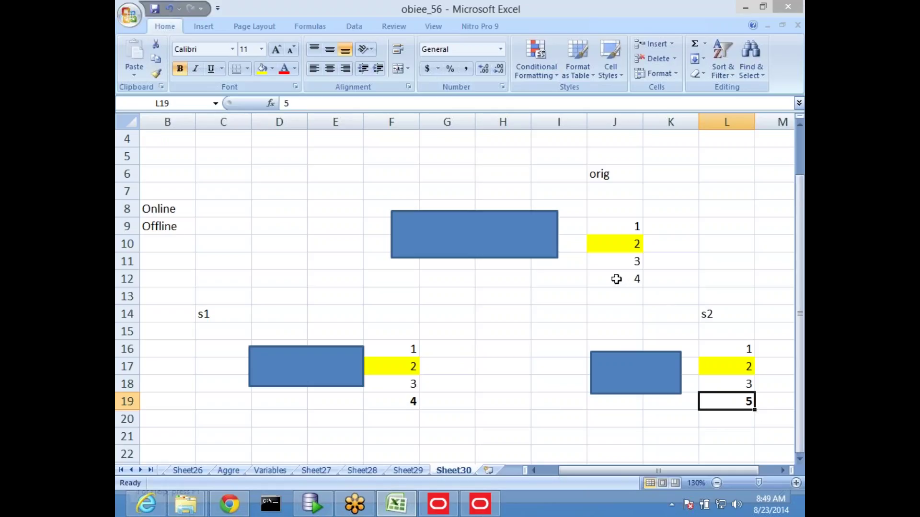
# Step: Select cell L17 in the s2 list, then return to the Merge Repository Wizard
pyautogui.click(745, 373)
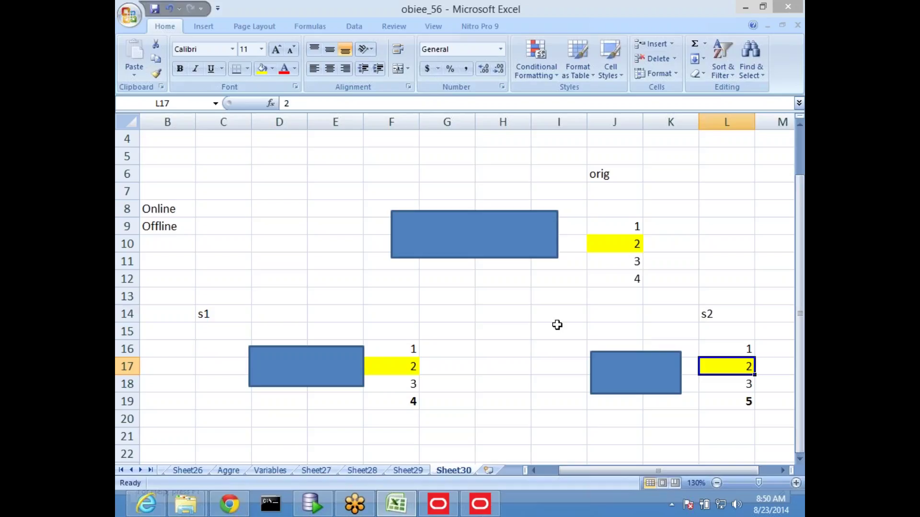
pyautogui.hotkey('alt', 'Tab')
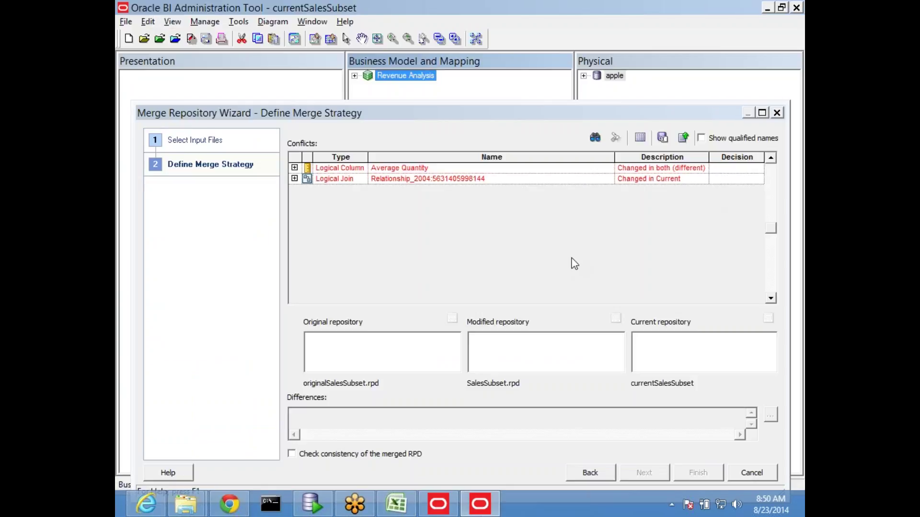
# Step: Expand the Average Quantity and Logical Join conflicts and select the relationship in each repository list
pyautogui.click(311, 171)
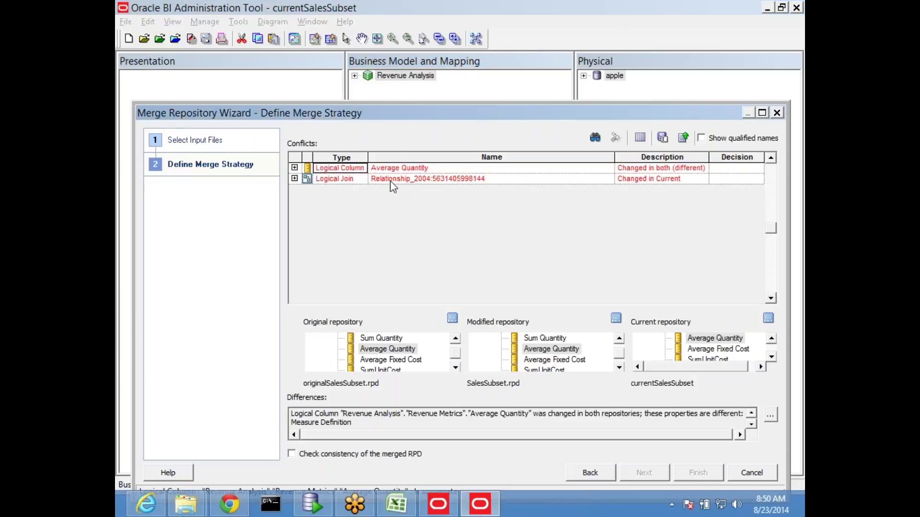
pyautogui.moveTo(396, 115); pyautogui.dragTo(345, 59)
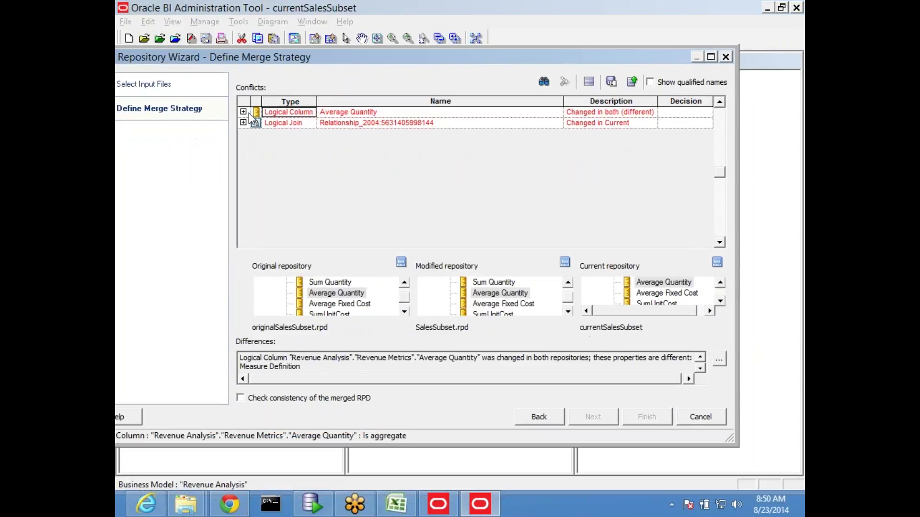
pyautogui.click(243, 112)
pyautogui.click(243, 146)
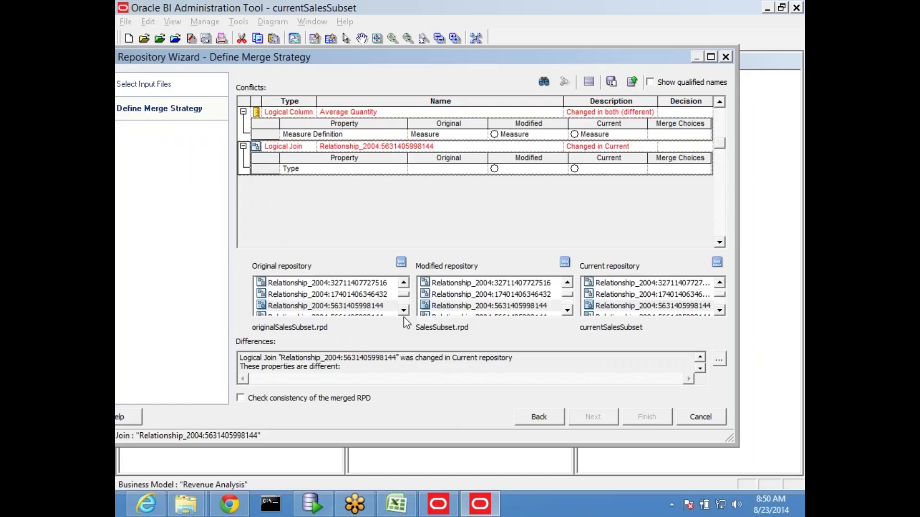
pyautogui.click(700, 368)
pyautogui.click(317, 284)
pyautogui.click(447, 285)
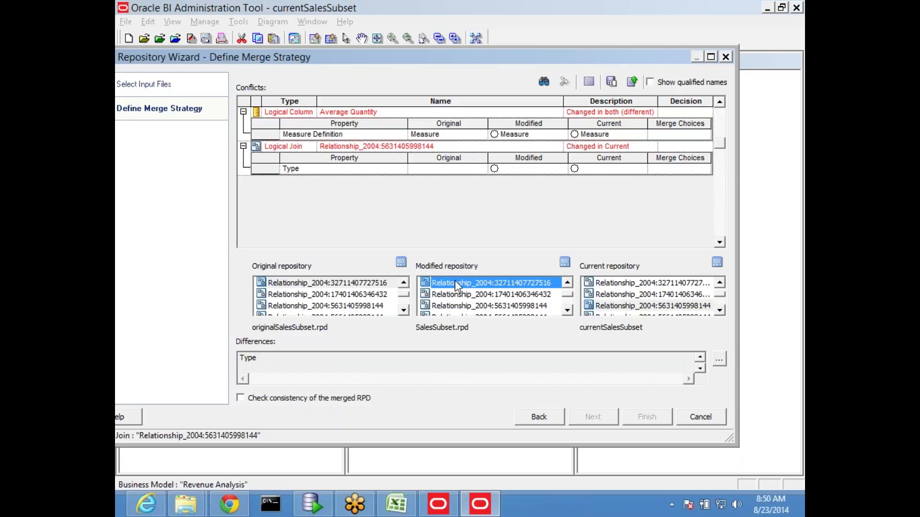
pyautogui.click(611, 286)
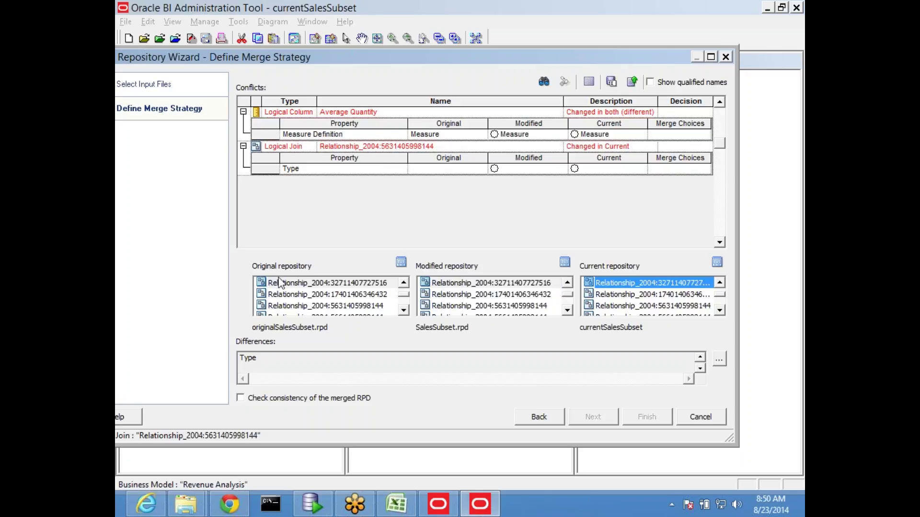
pyautogui.click(295, 283)
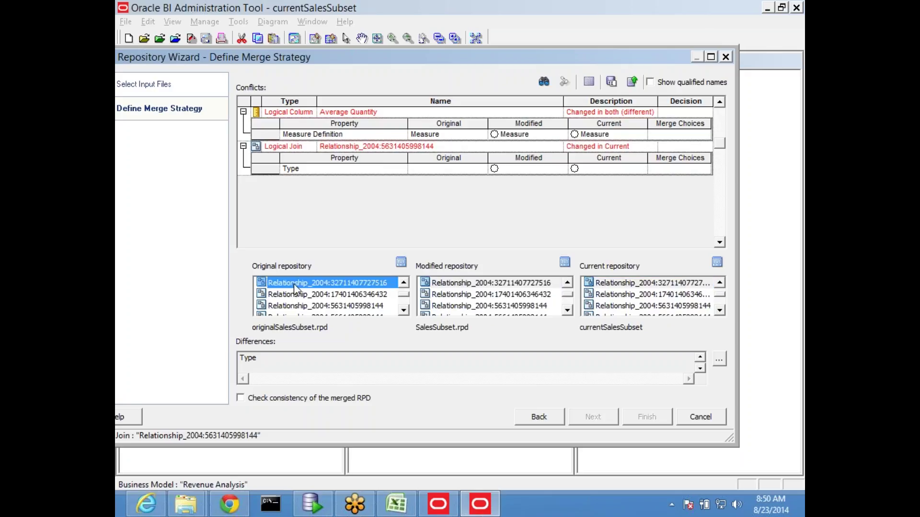
# Step: Compare the Logical Join properties in the original, modified and current repositories
pyautogui.click(401, 262)
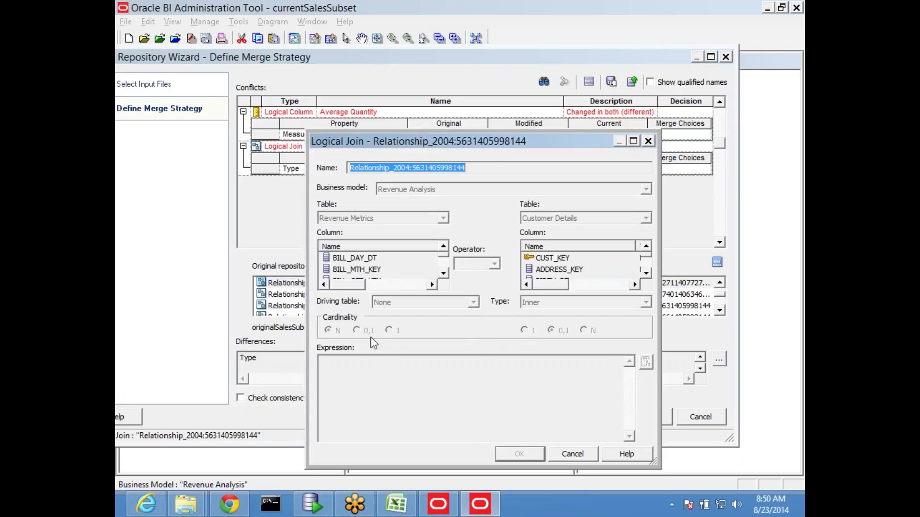
pyautogui.click(574, 456)
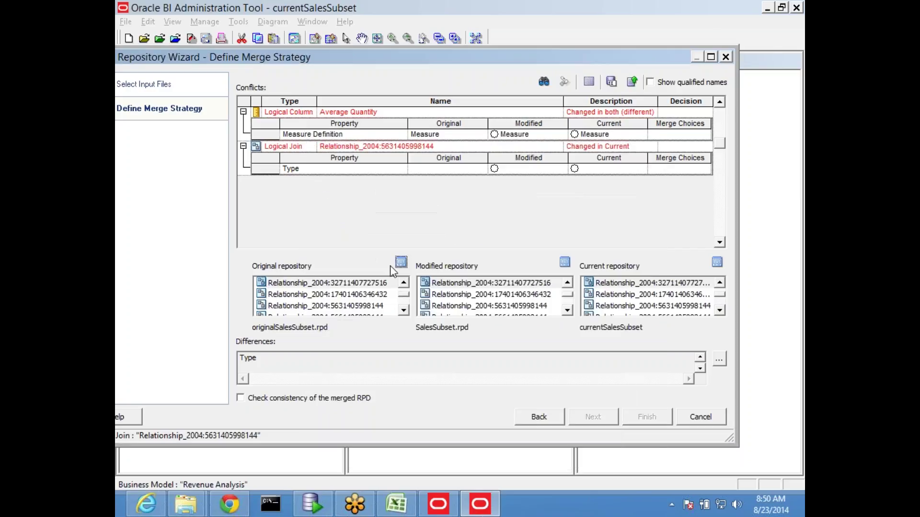
pyautogui.click(401, 262)
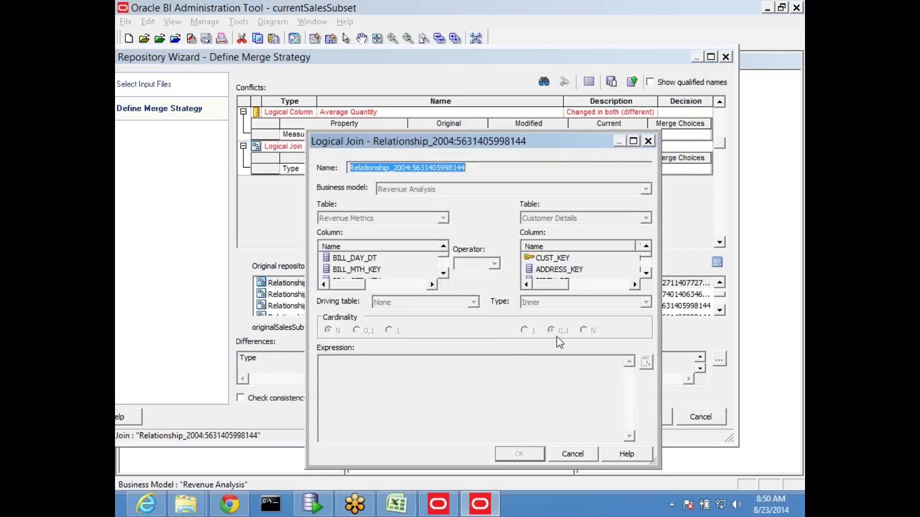
pyautogui.click(577, 453)
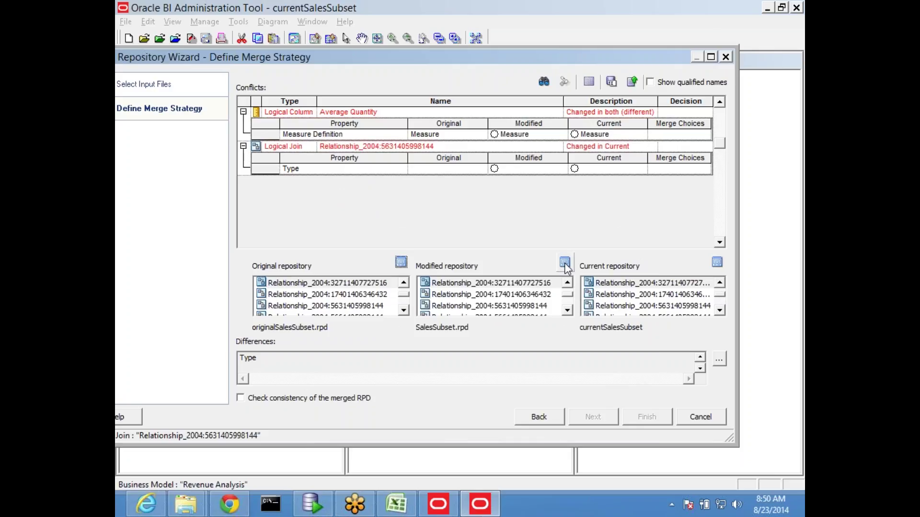
pyautogui.click(565, 263)
pyautogui.click(575, 456)
pyautogui.click(716, 262)
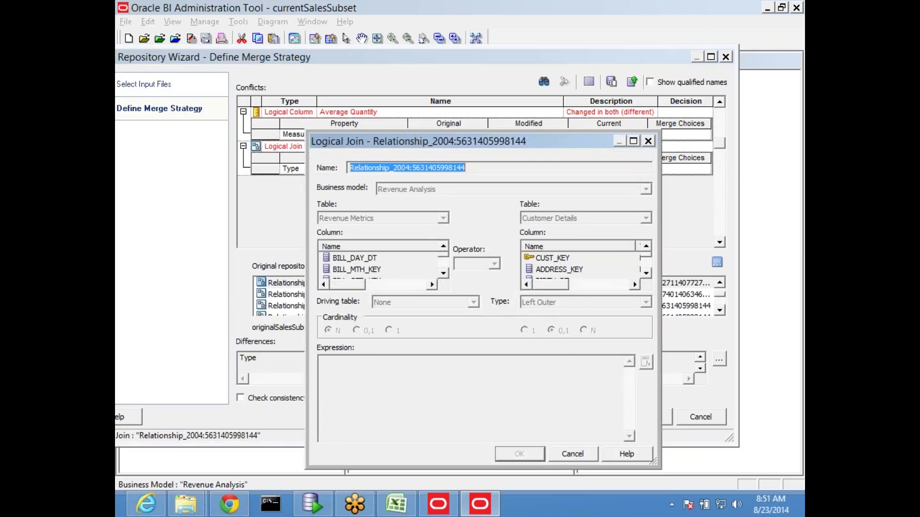
pyautogui.click(570, 455)
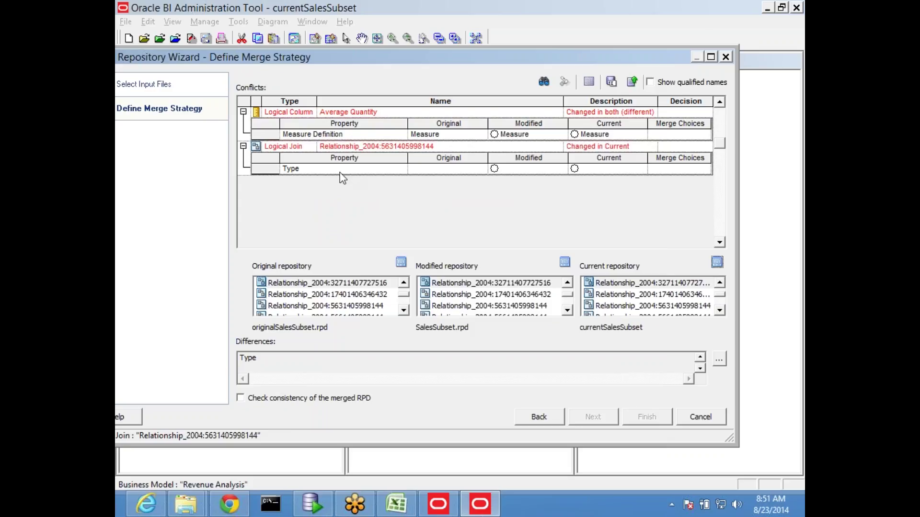
pyautogui.click(304, 113)
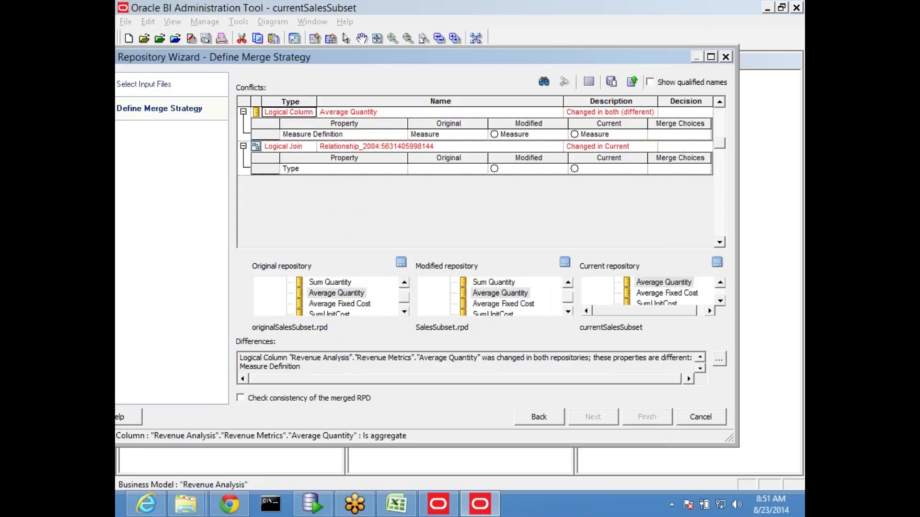
pyautogui.click(336, 283)
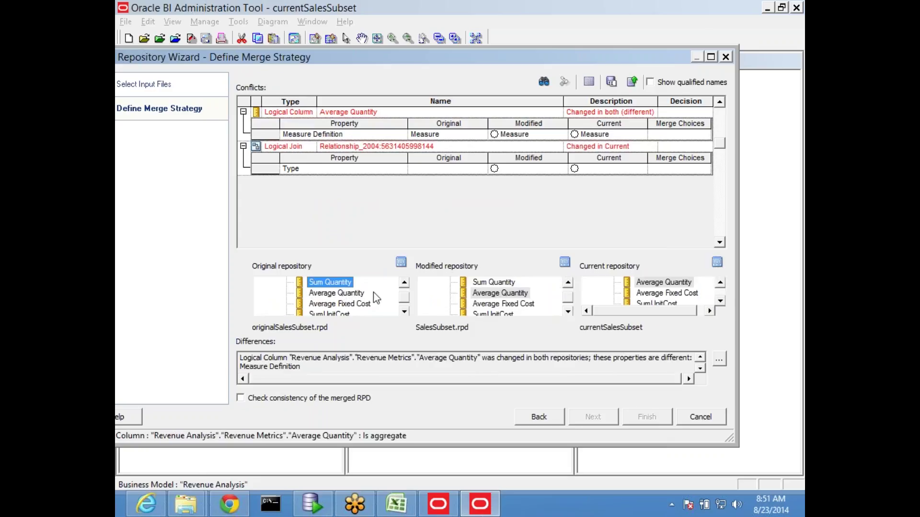
pyautogui.click(491, 283)
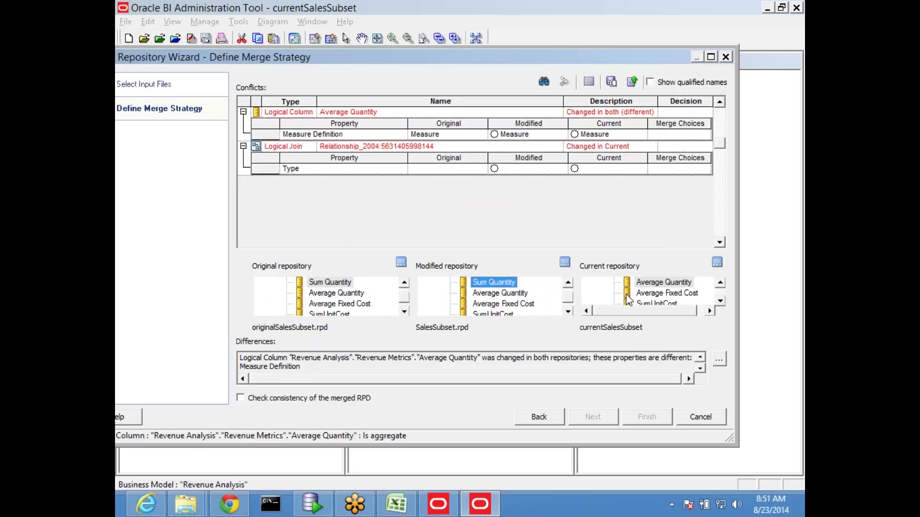
pyautogui.click(330, 294)
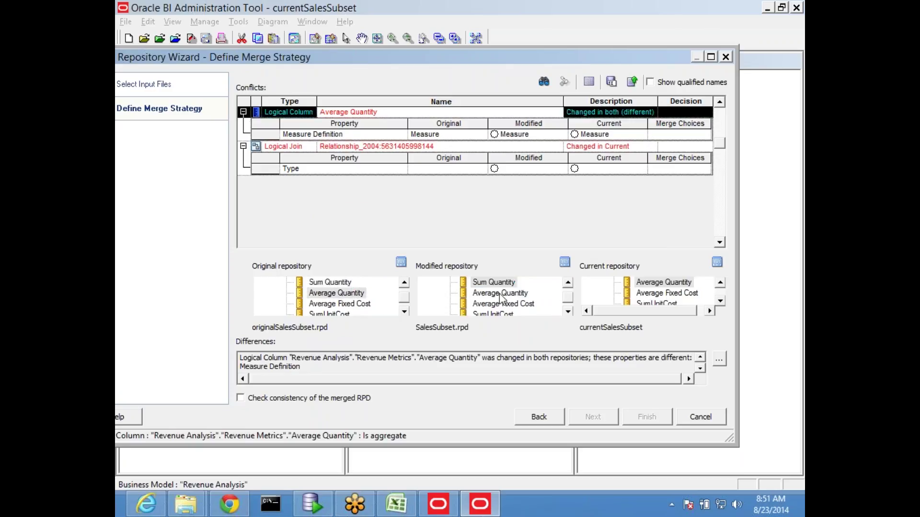
pyautogui.click(657, 293)
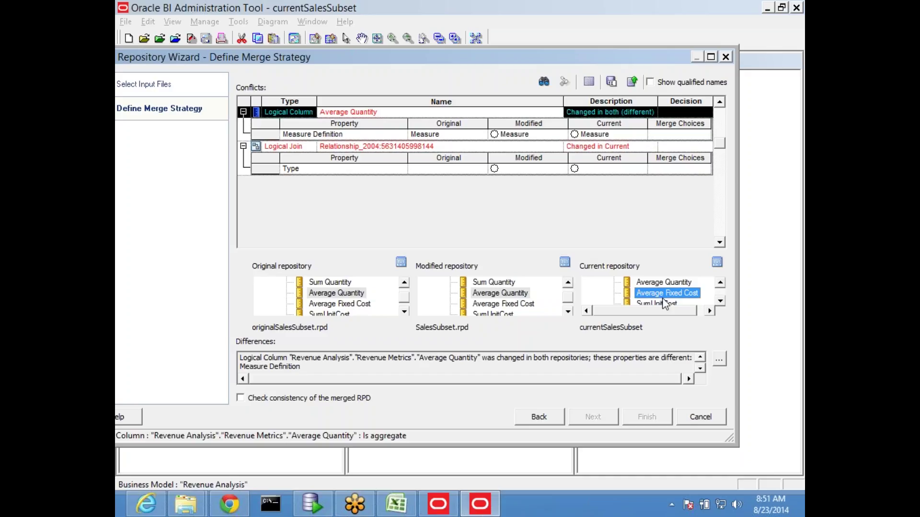
pyautogui.click(720, 301)
pyautogui.click(720, 300)
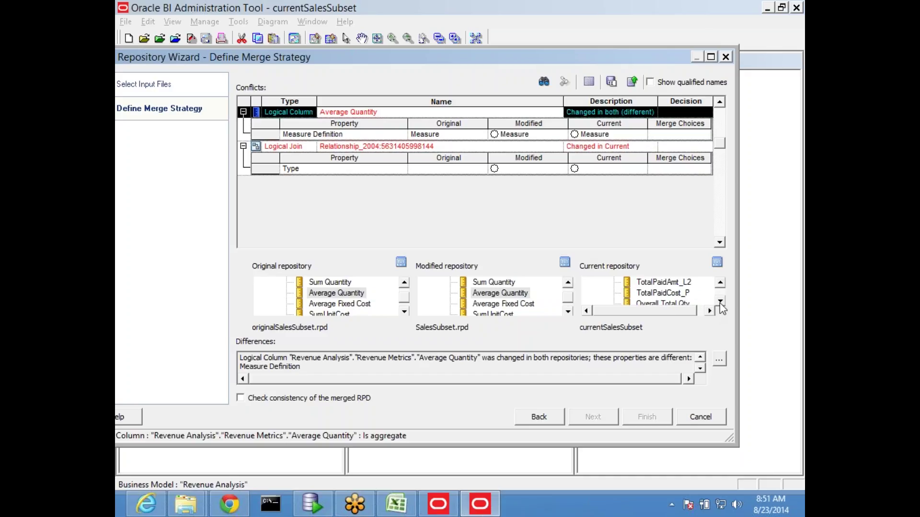
pyautogui.click(720, 301)
pyautogui.click(720, 301)
pyautogui.click(720, 300)
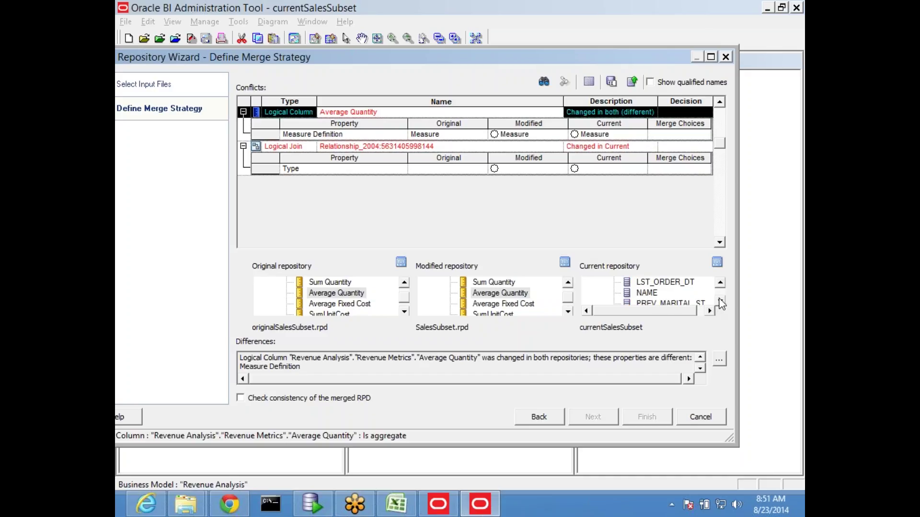
pyautogui.click(291, 170)
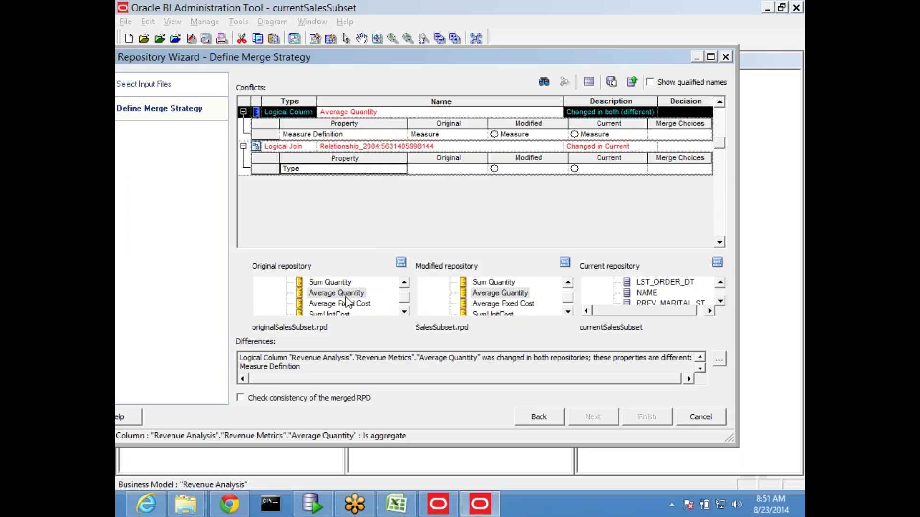
pyautogui.click(343, 297)
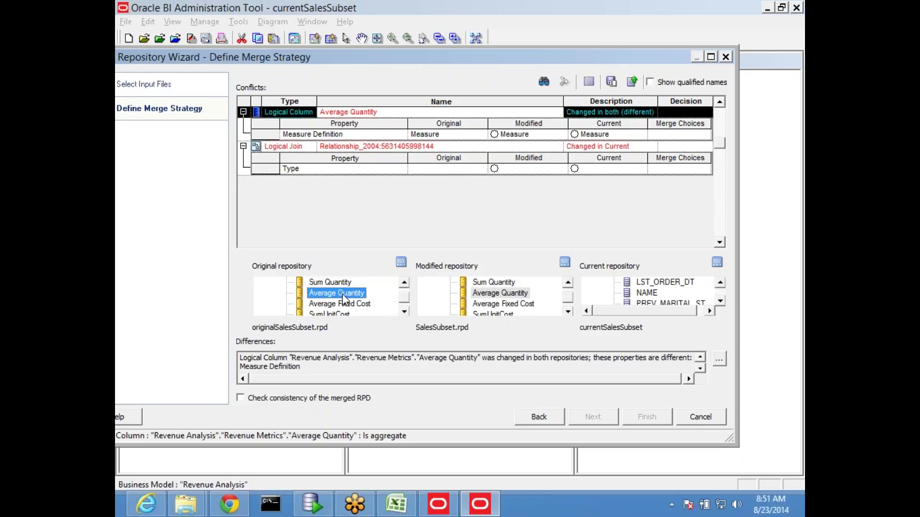
pyautogui.click(403, 263)
pyautogui.click(391, 390)
pyautogui.click(502, 293)
pyautogui.click(564, 262)
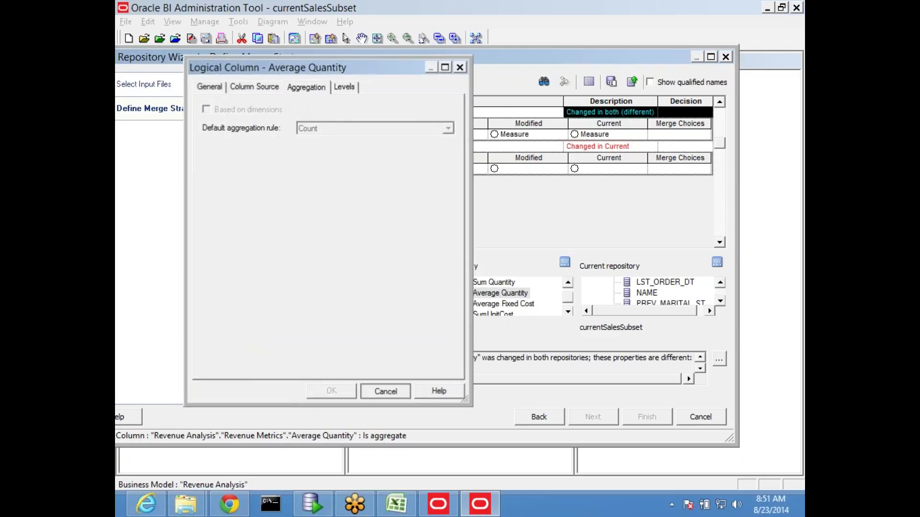
pyautogui.click(406, 389)
pyautogui.click(720, 282)
pyautogui.click(720, 282)
pyautogui.click(720, 283)
pyautogui.click(720, 284)
pyautogui.click(720, 284)
pyautogui.click(720, 284)
pyautogui.click(720, 283)
pyautogui.click(720, 284)
pyautogui.click(720, 284)
pyautogui.click(720, 284)
pyautogui.click(721, 300)
pyautogui.click(721, 301)
pyautogui.click(721, 300)
pyautogui.click(721, 301)
pyautogui.click(721, 300)
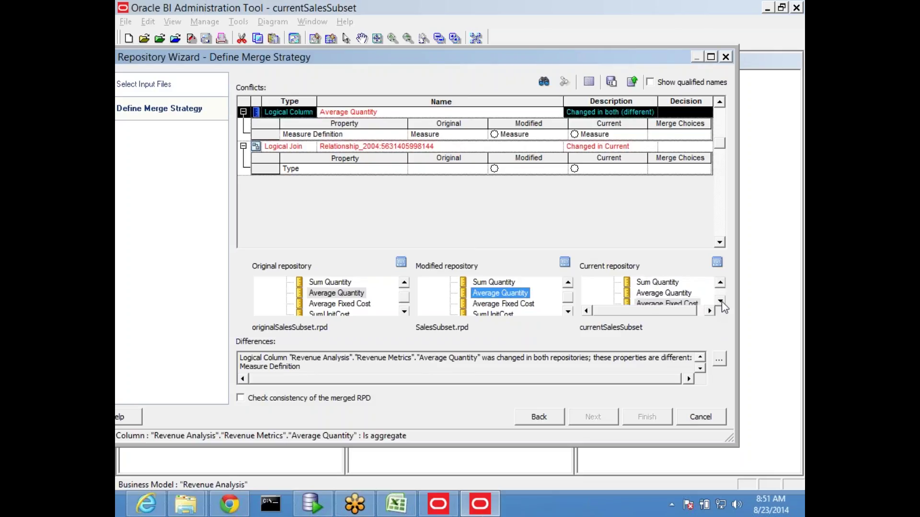
pyautogui.click(683, 294)
pyautogui.click(717, 262)
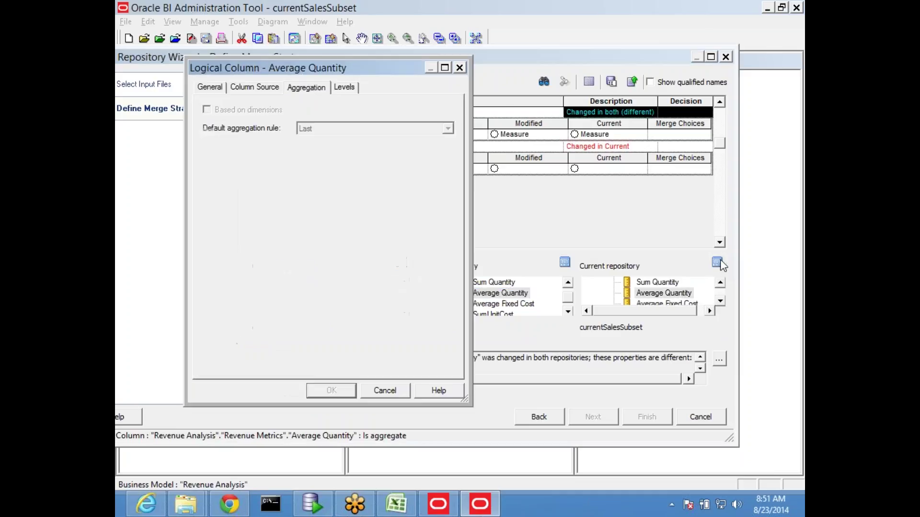
pyautogui.click(385, 391)
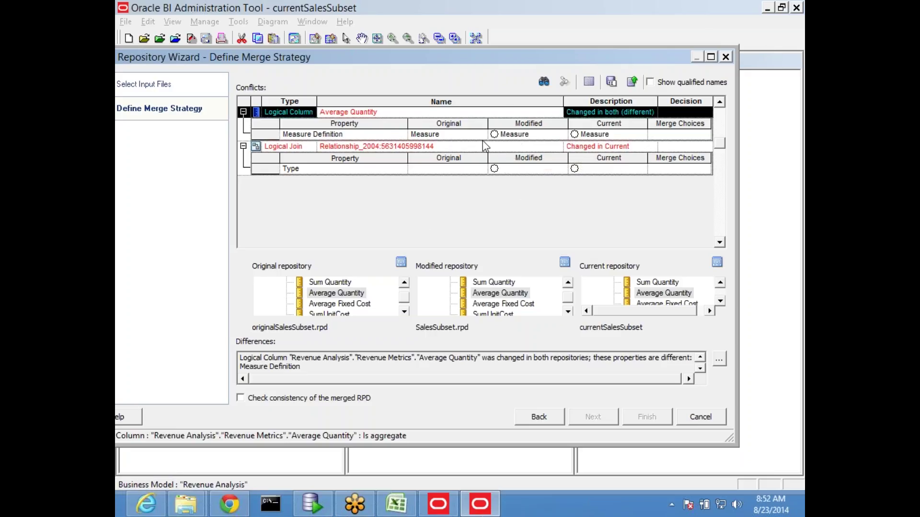
# Step: Resolve Average Quantity's Measure Definition and the Logical Join Type to Current, then finish the merge
pyautogui.click(494, 135)
pyautogui.click(575, 135)
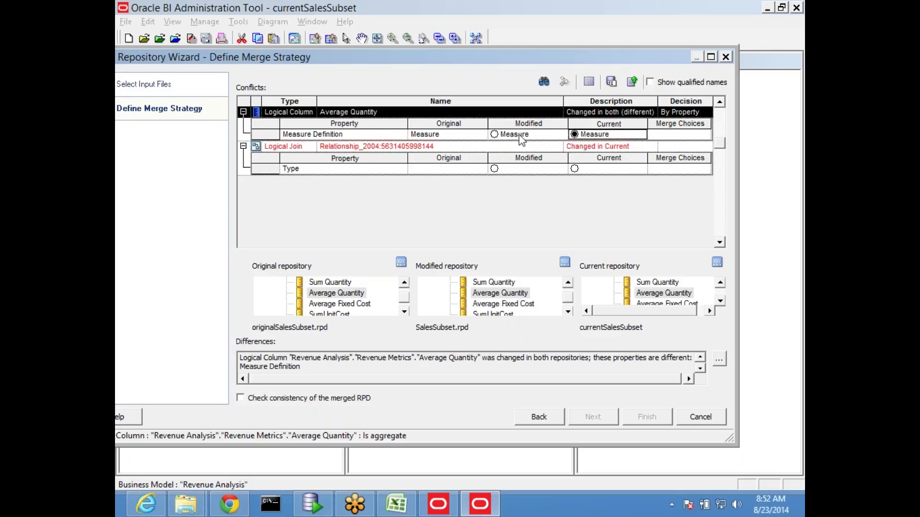
pyautogui.click(494, 169)
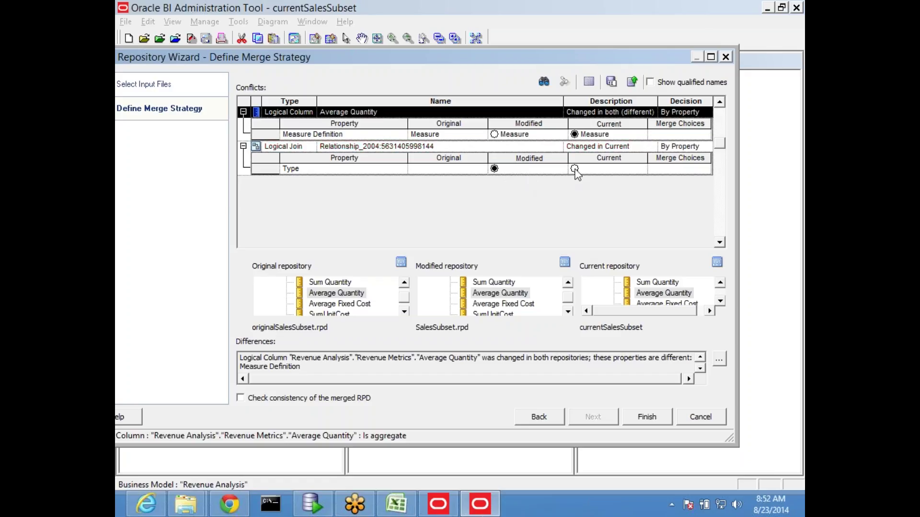
pyautogui.click(574, 169)
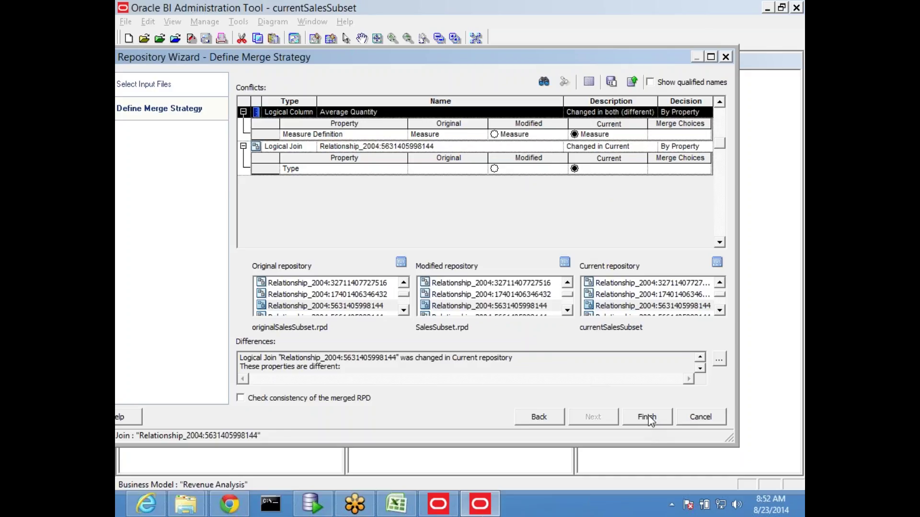
pyautogui.click(648, 419)
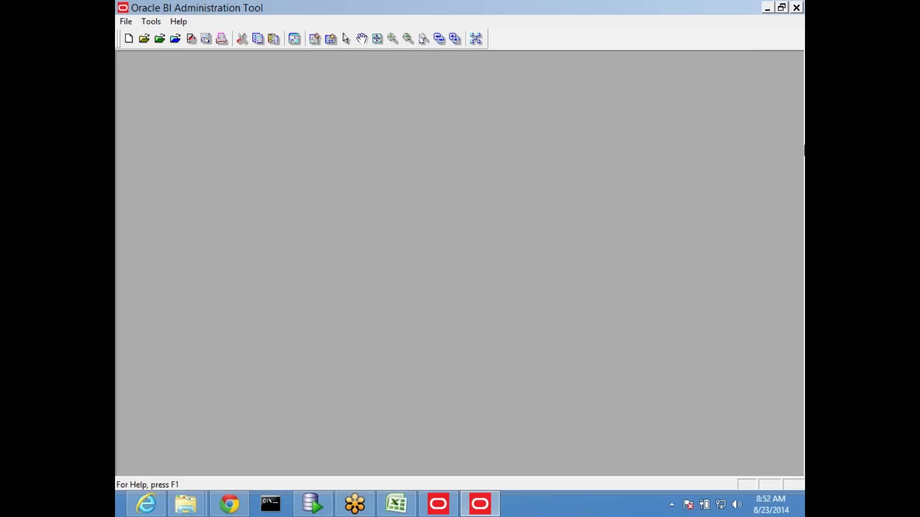
# Step: Close the Administration Tool, check the merged MainMude repository in obieeshare, then show the desktop
pyautogui.click(796, 7)
pyautogui.moveTo(186, 504)
pyautogui.click(207, 431)
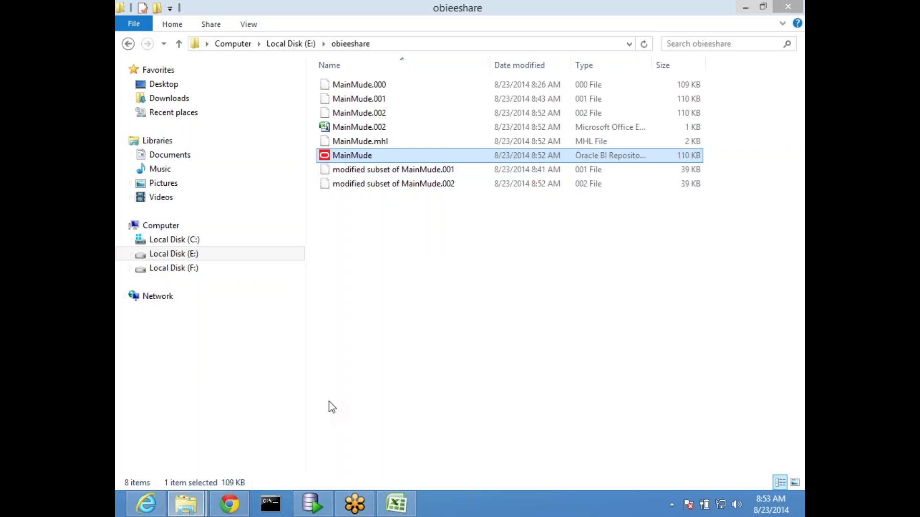
pyautogui.press('super+d')
# Step: Launch BI Administration and open E:\obieeshare\MainMude.rpd offline
pyautogui.doubleClick(193, 30)
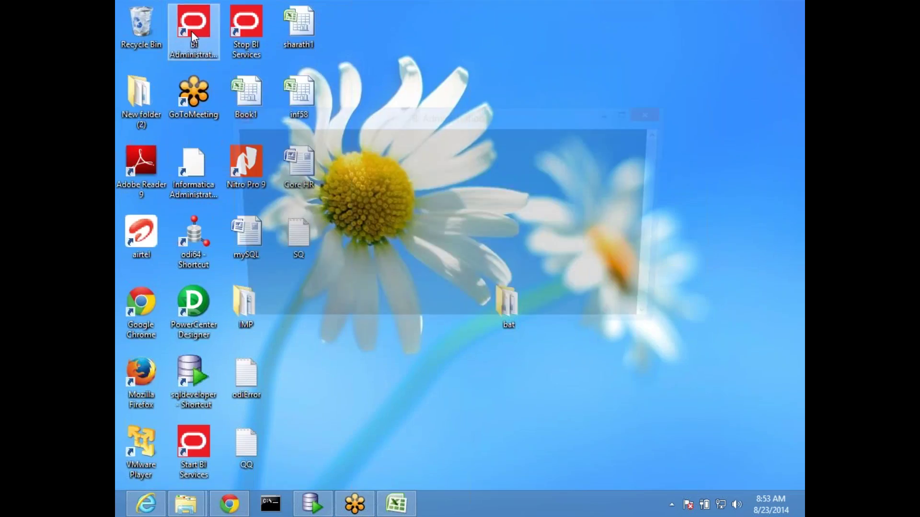
pyautogui.click(161, 78)
pyautogui.moveTo(176, 105)
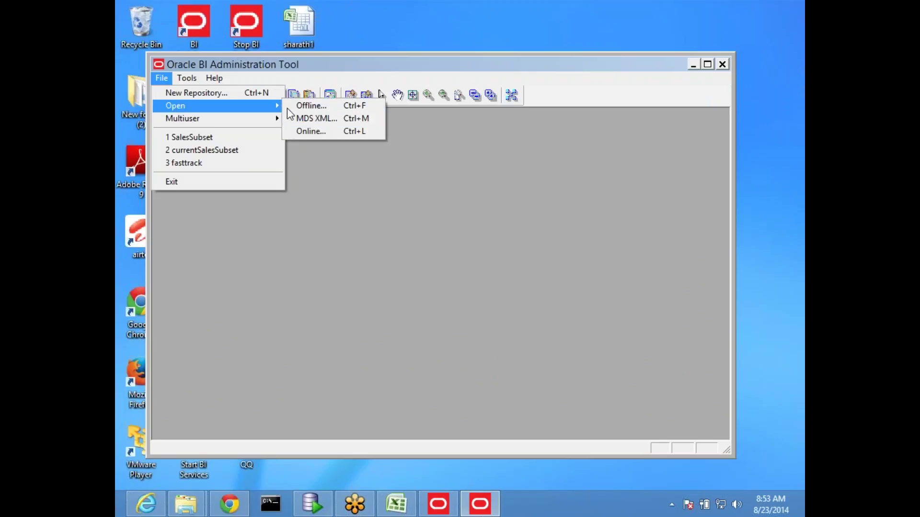
pyautogui.click(318, 106)
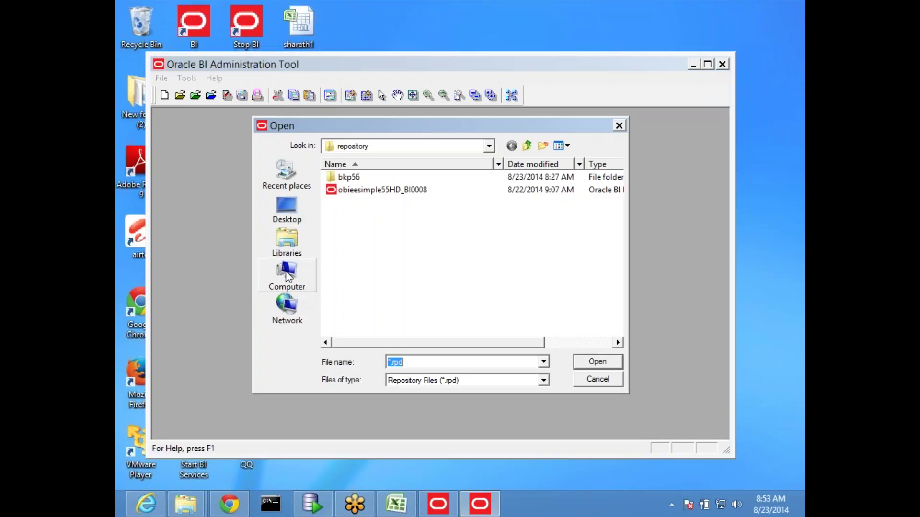
pyautogui.click(298, 280)
pyautogui.doubleClick(415, 230)
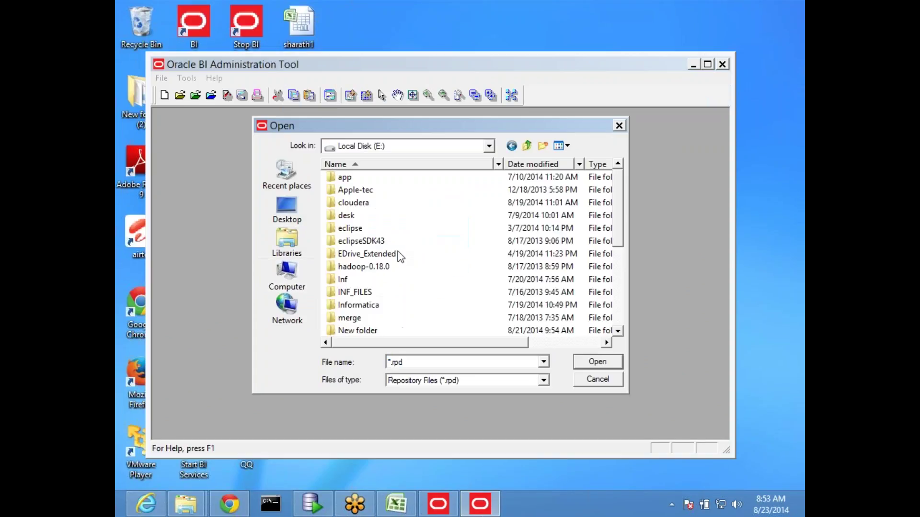
pyautogui.click(389, 304)
pyautogui.scroll(-1, 379, 318)
pyautogui.click(376, 333)
pyautogui.doubleClick(376, 335)
pyautogui.doubleClick(350, 177)
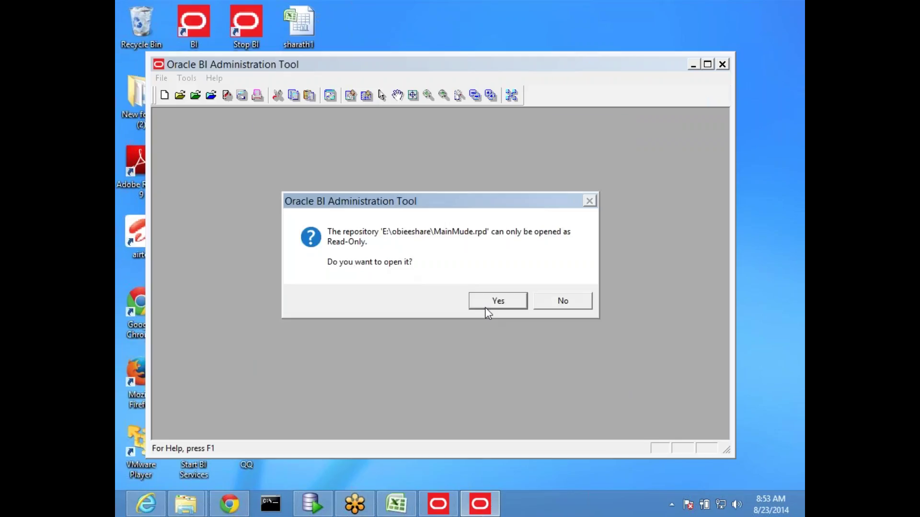
# Step: Accept read-only mode and enter the repository password to load MainMude
pyautogui.press('Return')
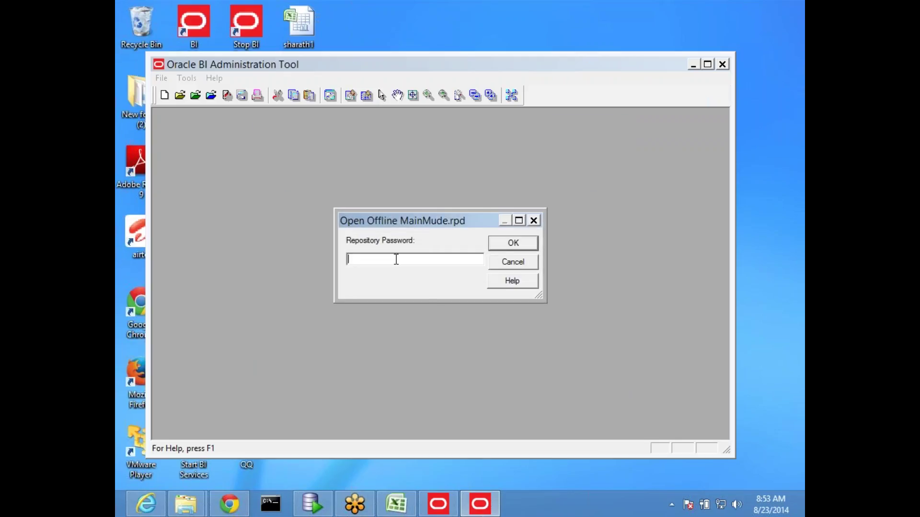
pyautogui.write('Adm')
pyautogui.press('Return')
pyautogui.click(391, 263)
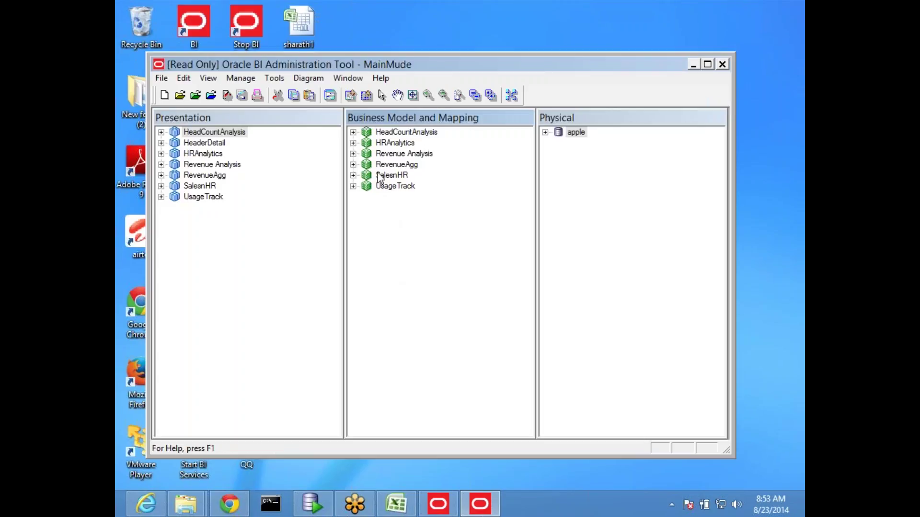
# Step: Check that Average Quantity under Revenue Analysis > Revenue Metrics uses the Last aggregation rule
pyautogui.click(353, 154)
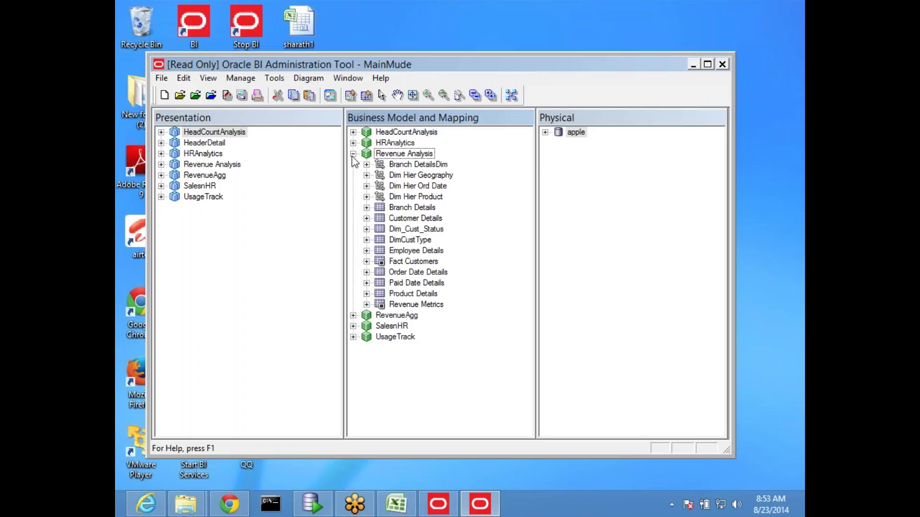
pyautogui.click(366, 304)
pyautogui.scroll(-2, 466, 324)
pyautogui.scroll(-8, 467, 329)
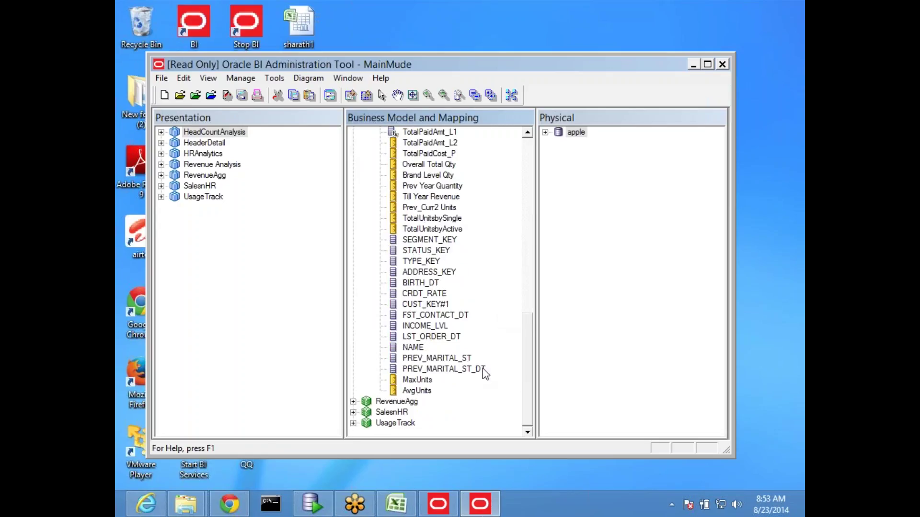
pyautogui.click(417, 391)
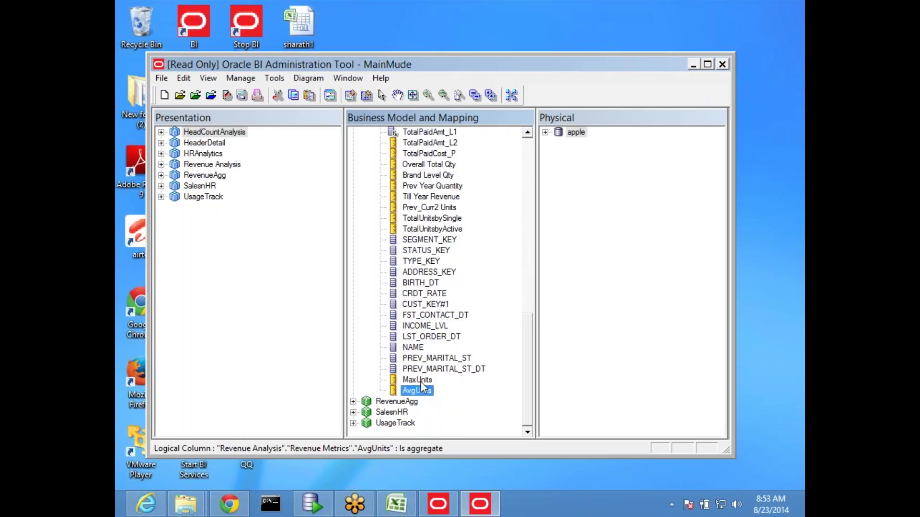
pyautogui.click(421, 381)
pyautogui.scroll(5, 422, 383)
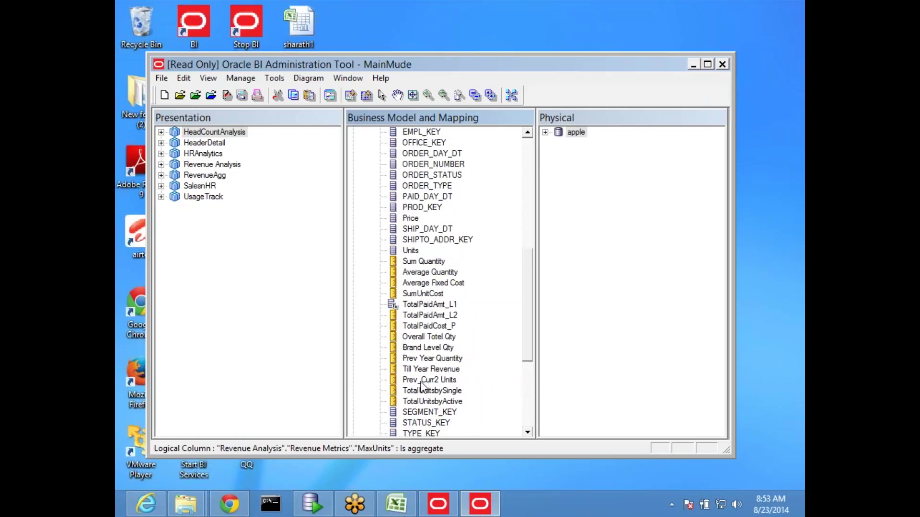
pyautogui.doubleClick(436, 272)
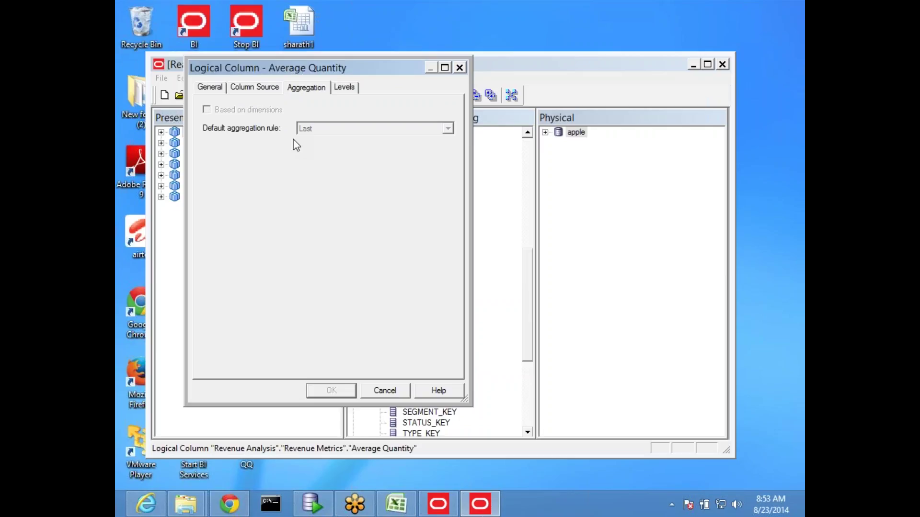
pyautogui.click(383, 392)
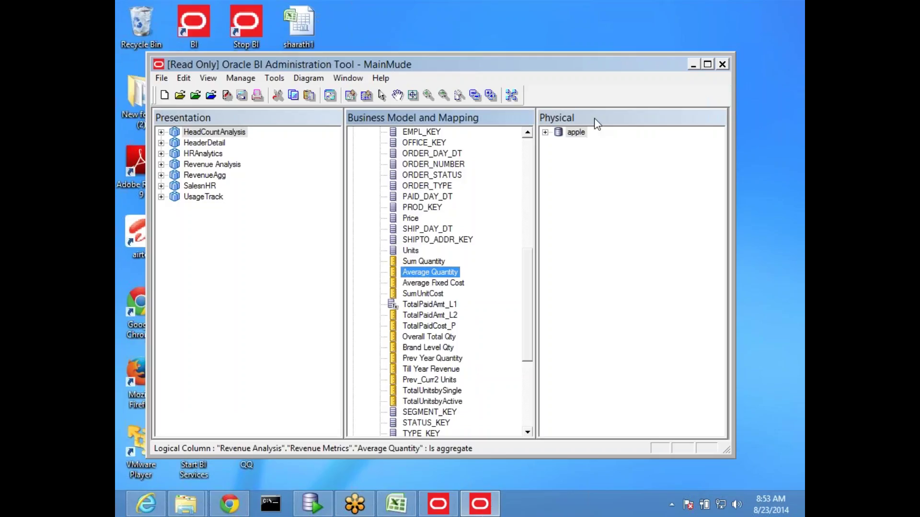
pyautogui.click(162, 78)
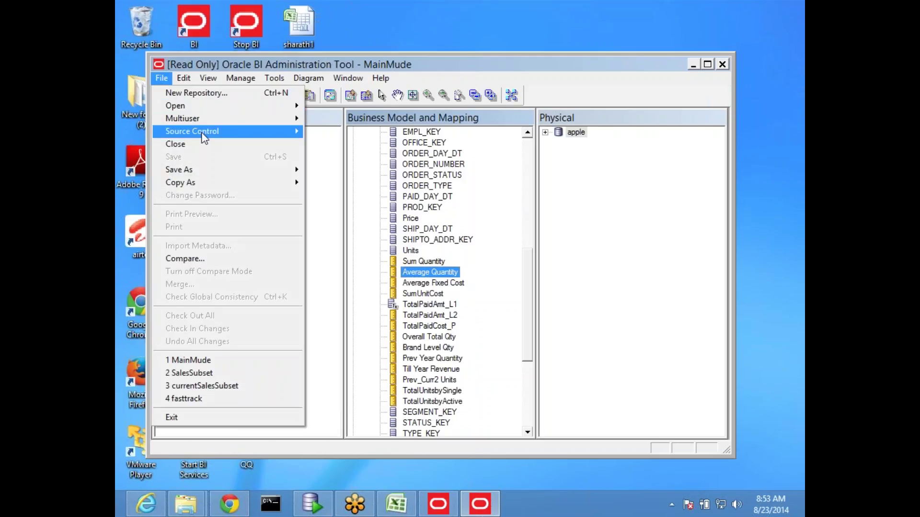
# Step: Close MainMude and open version 2 from its multi-user history, entering the repository password
pyautogui.click(226, 144)
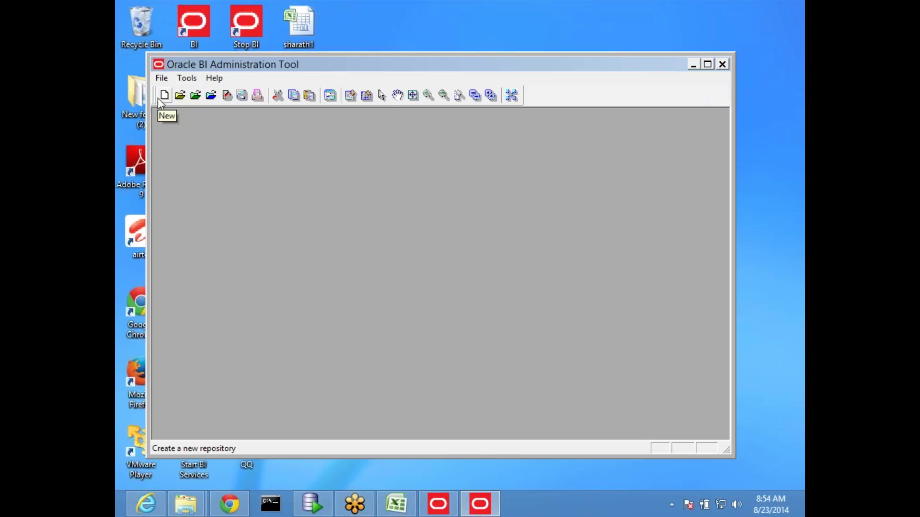
pyautogui.click(161, 78)
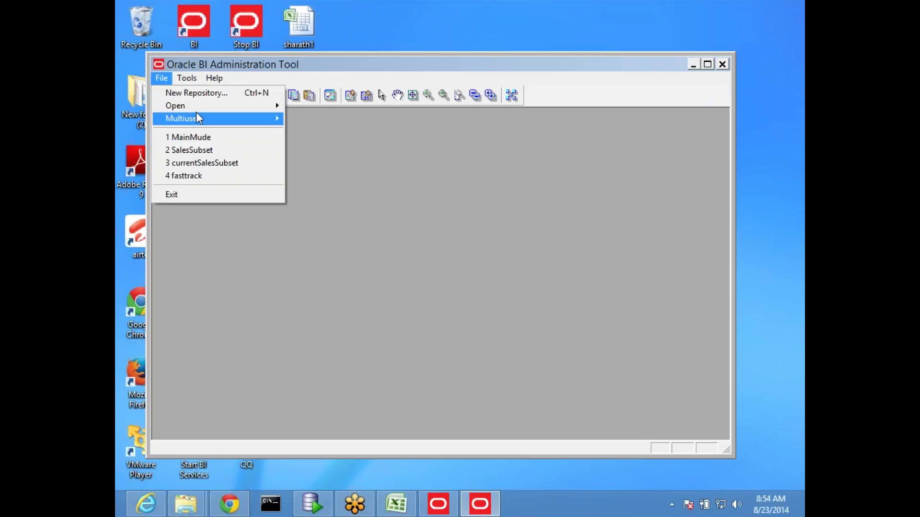
pyautogui.moveTo(250, 124)
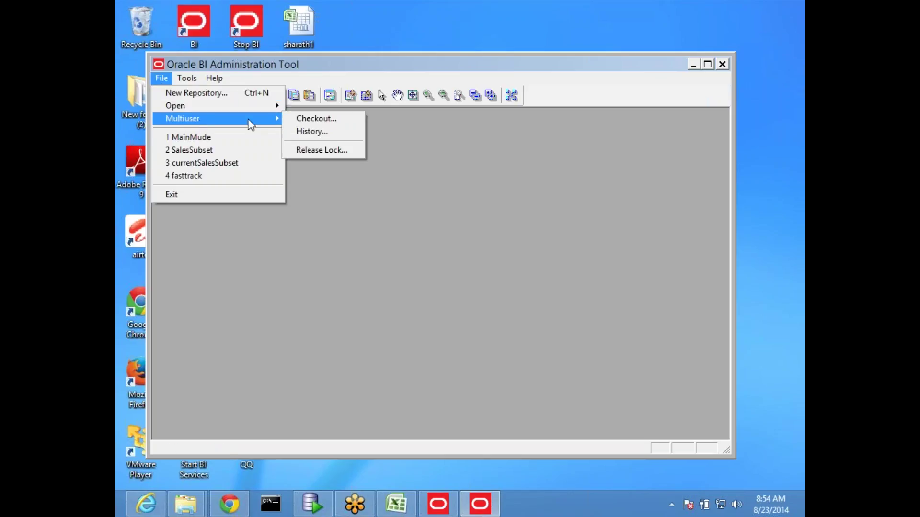
pyautogui.click(327, 133)
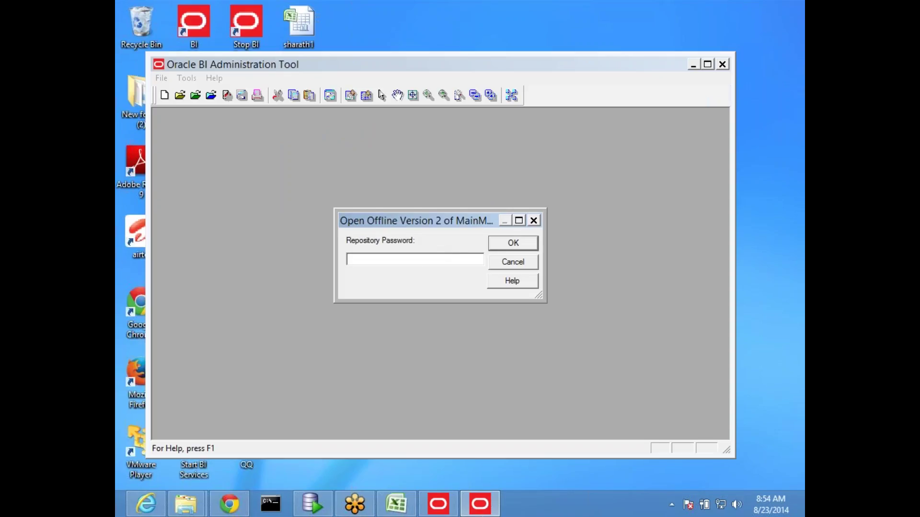
pyautogui.write('Admin123')
pyautogui.press('Return')
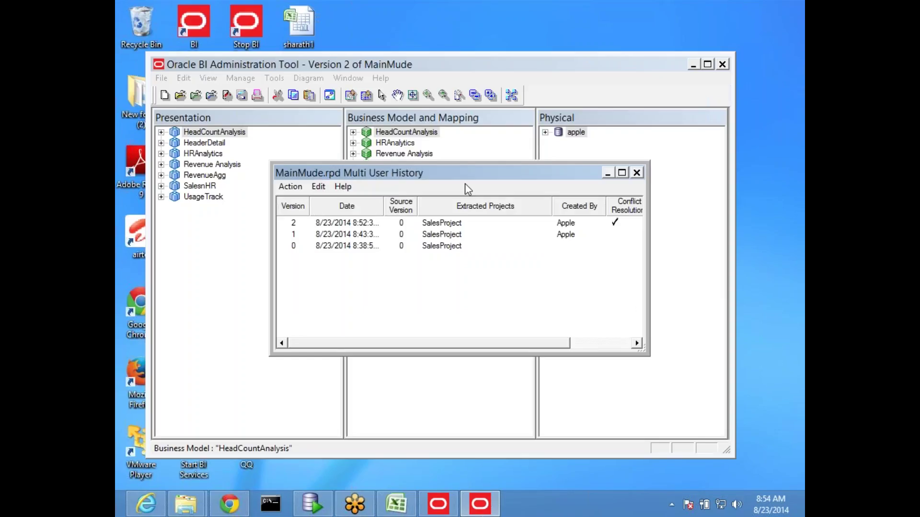
# Step: Enlarge the Multi User History window and Comment column, then compare versions 0, 1 and 2
pyautogui.moveTo(462, 174); pyautogui.dragTo(374, 87)
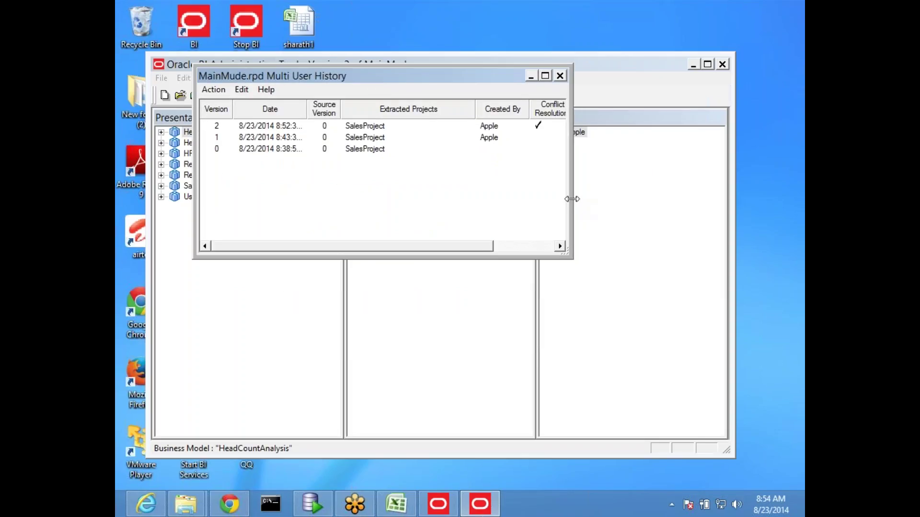
pyautogui.moveTo(577, 201); pyautogui.dragTo(801, 207)
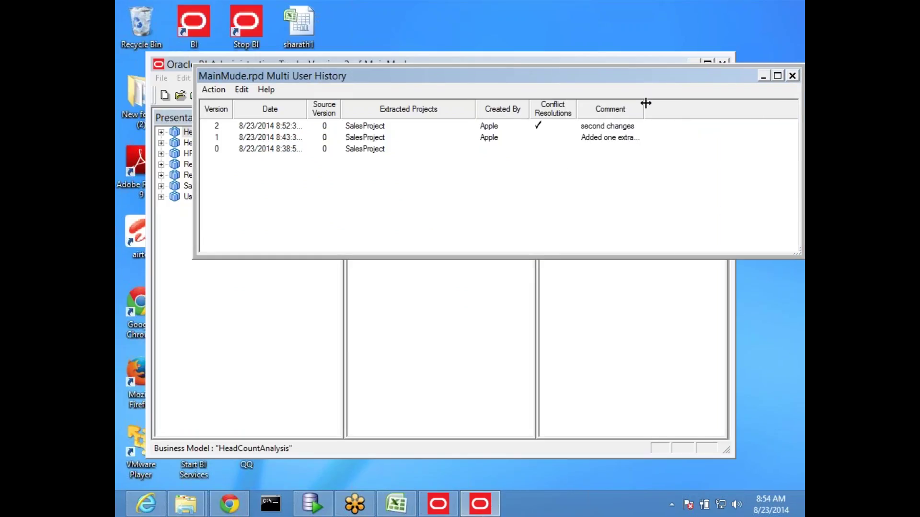
pyautogui.moveTo(646, 103); pyautogui.dragTo(736, 104)
pyautogui.click(262, 150)
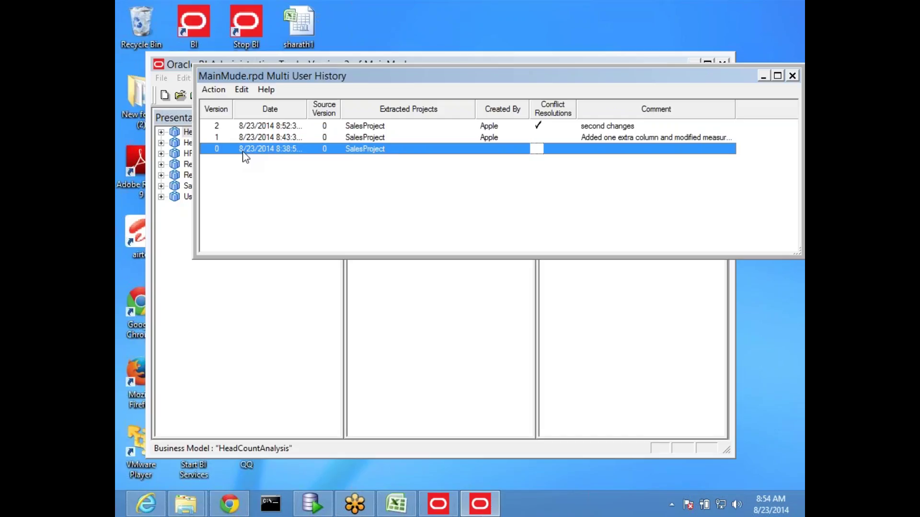
pyautogui.click(266, 141)
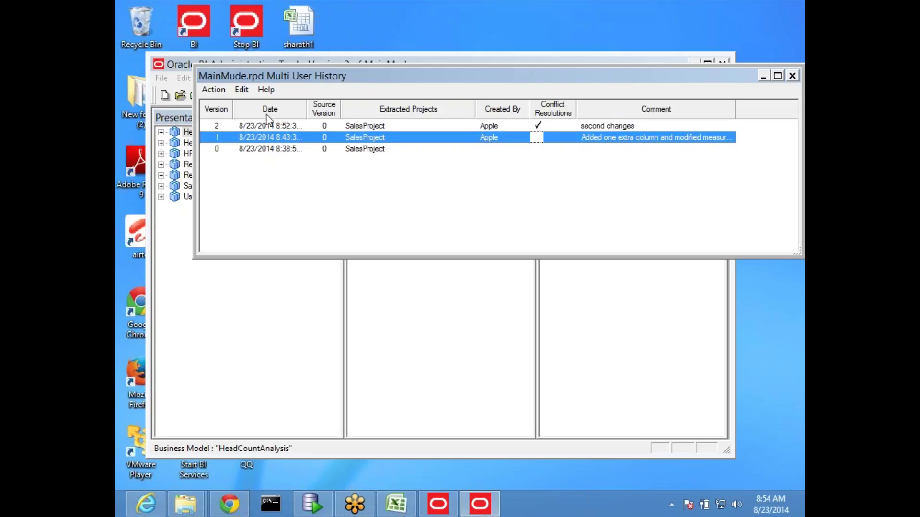
pyautogui.click(279, 127)
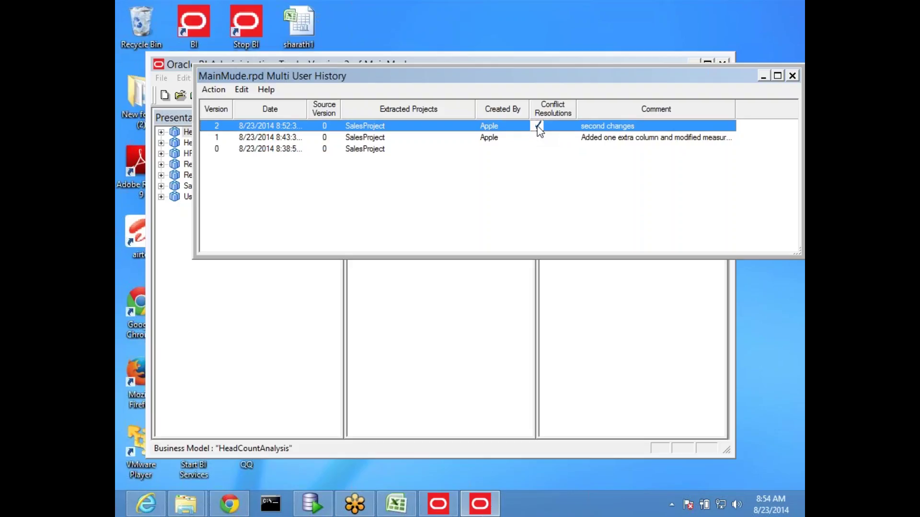
pyautogui.click(276, 141)
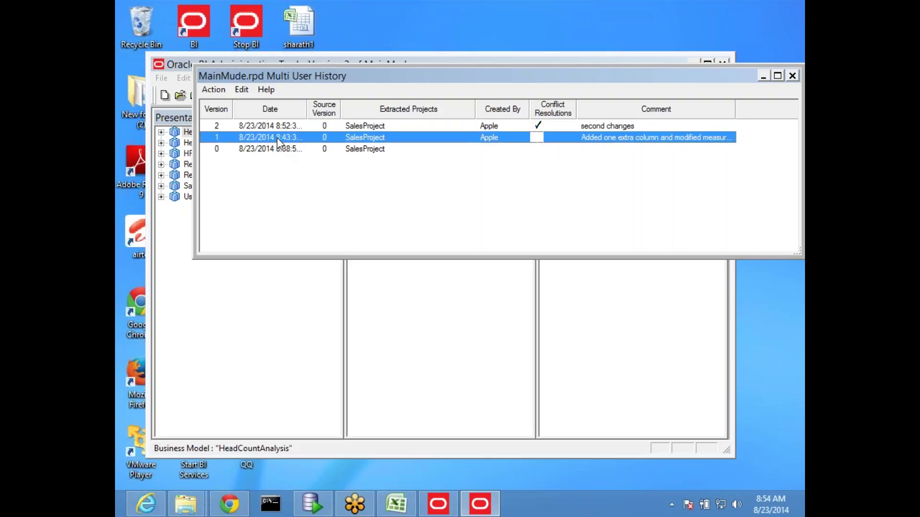
# Step: View version 1's changes prior to merge, then open the repository as of version 1
pyautogui.rightClick(277, 137)
pyautogui.moveTo(335, 146)
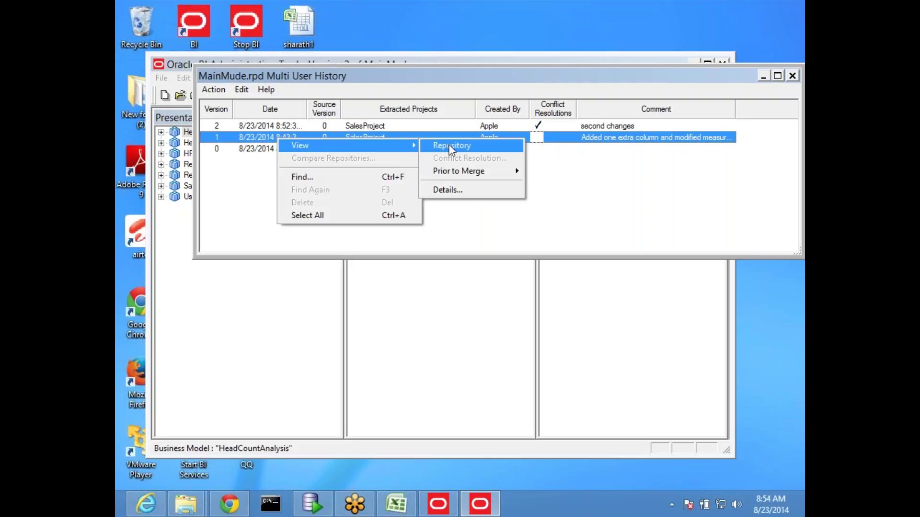
pyautogui.moveTo(474, 173)
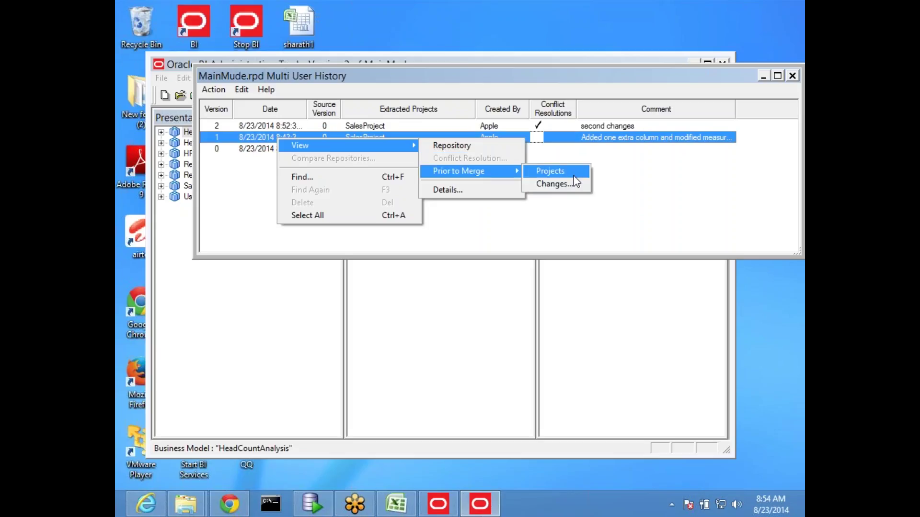
pyautogui.click(566, 184)
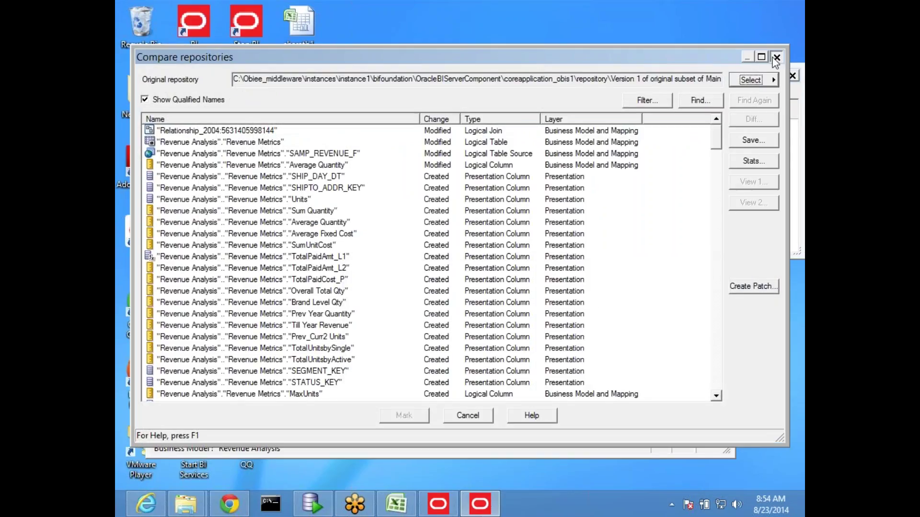
pyautogui.click(776, 57)
pyautogui.rightClick(337, 139)
pyautogui.moveTo(424, 149)
pyautogui.click(539, 148)
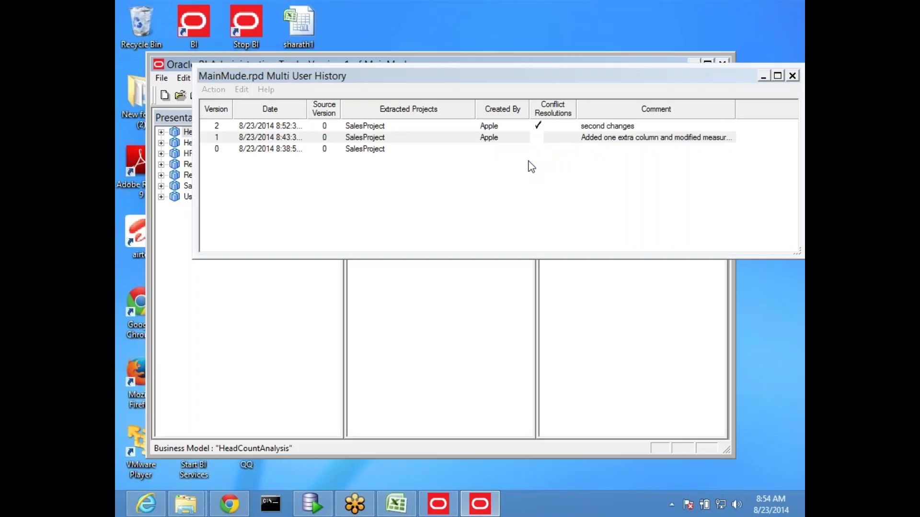
pyautogui.click(704, 86)
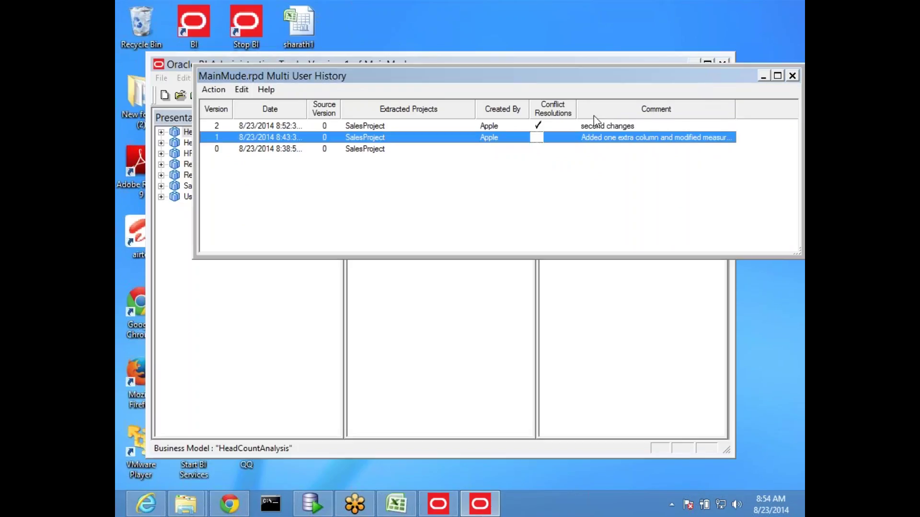
pyautogui.moveTo(707, 80); pyautogui.dragTo(581, 99)
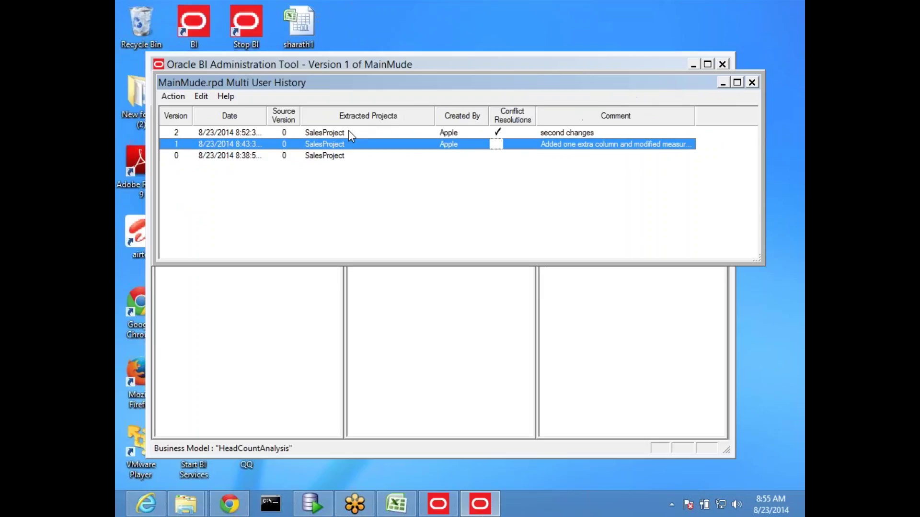
# Step: View version 2's conflict resolution and close the history window and repository
pyautogui.click(347, 132)
pyautogui.rightClick(349, 137)
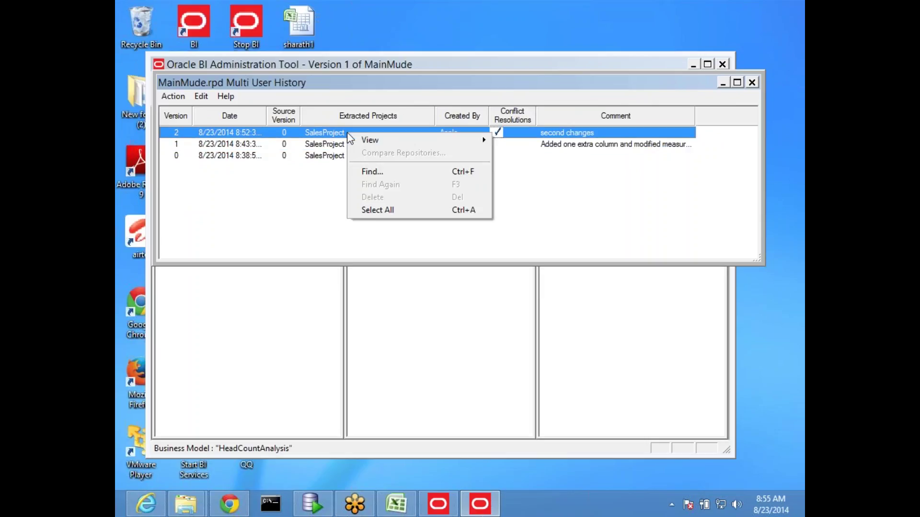
pyautogui.moveTo(397, 139)
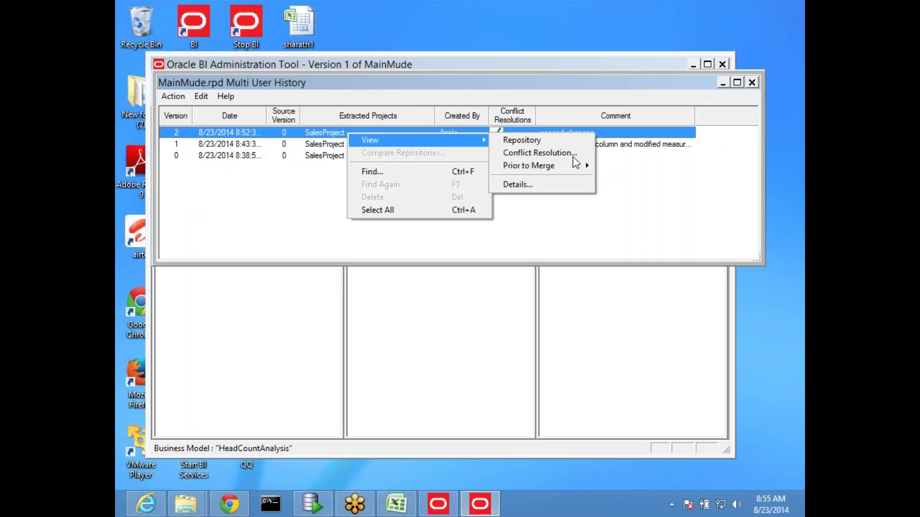
pyautogui.click(543, 152)
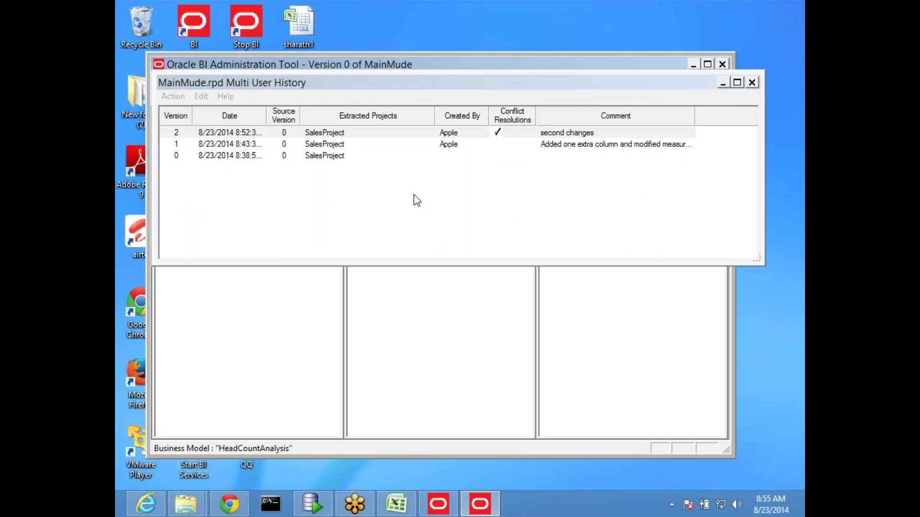
pyautogui.click(752, 82)
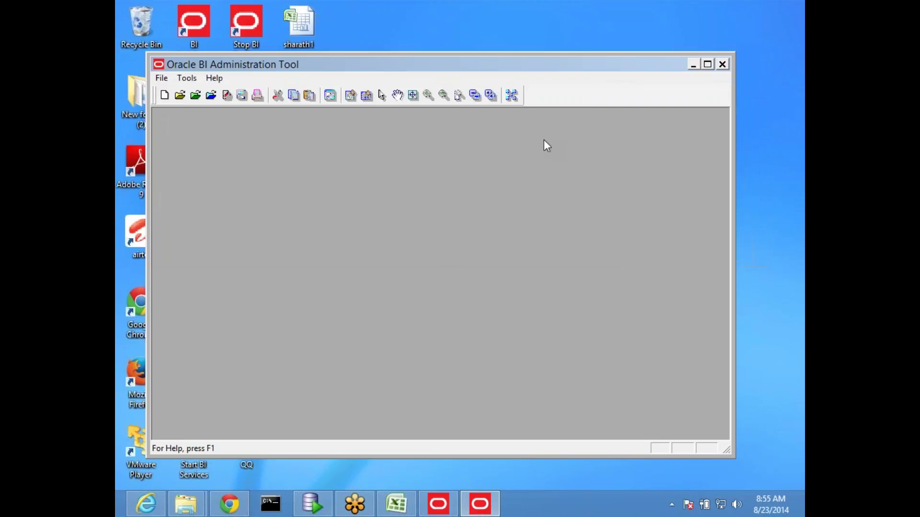
# Step: Close the Oracle BI Administration Tool window with its X button
pyautogui.click(722, 65)
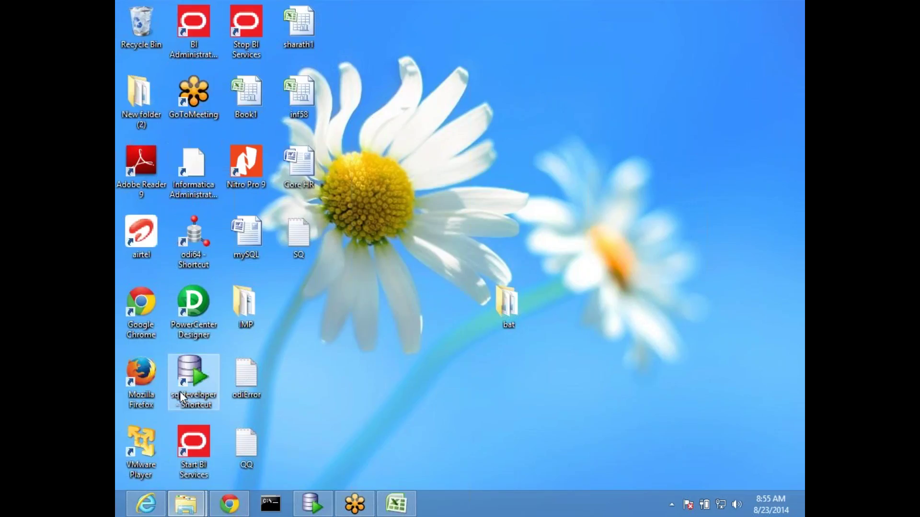
# Step: Go to the E:\merge folder in File Explorer and delete its old files
pyautogui.moveTo(186, 502)
pyautogui.click(236, 443)
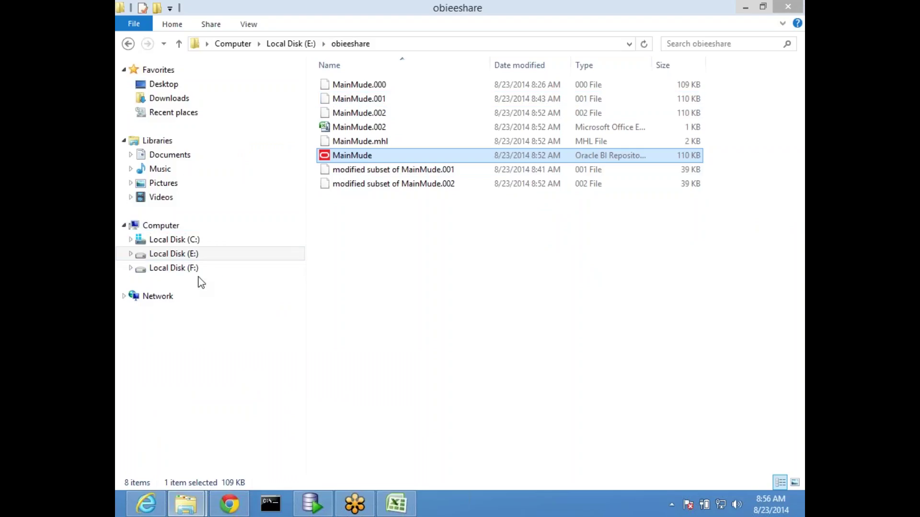
pyautogui.click(199, 255)
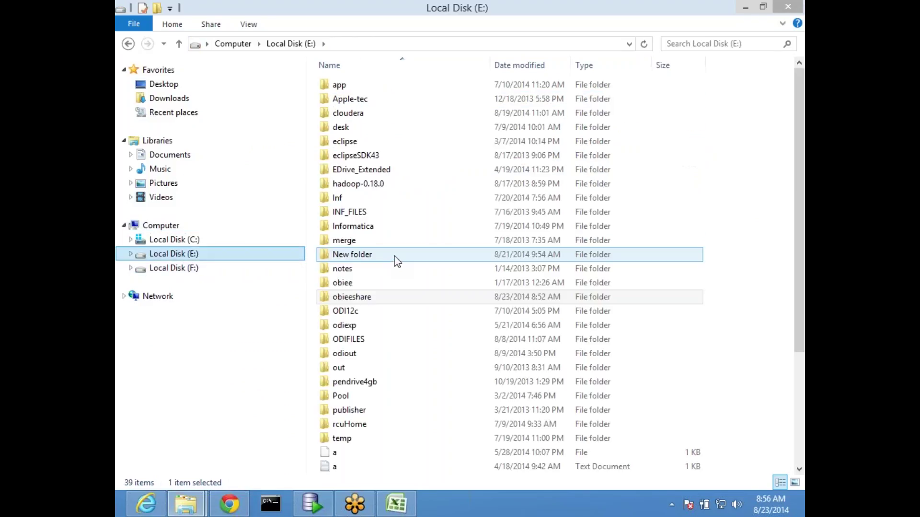
pyautogui.click(377, 328)
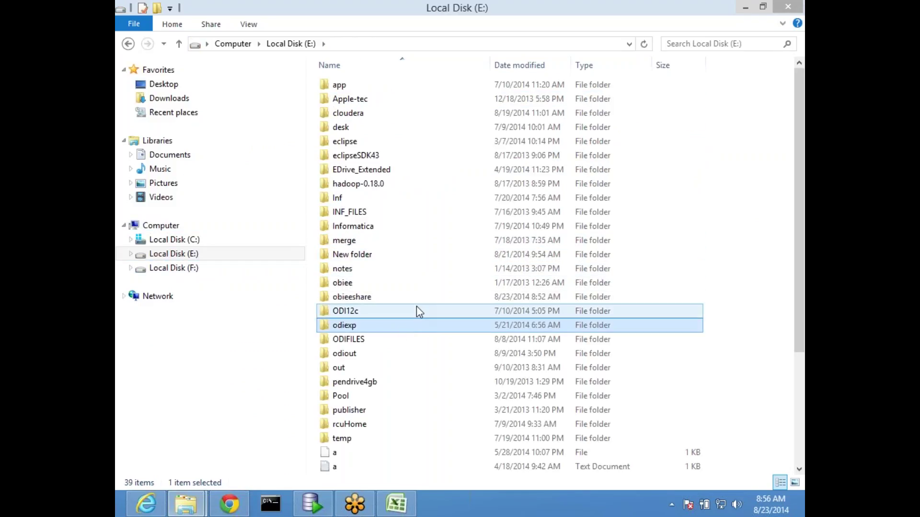
pyautogui.press('m')
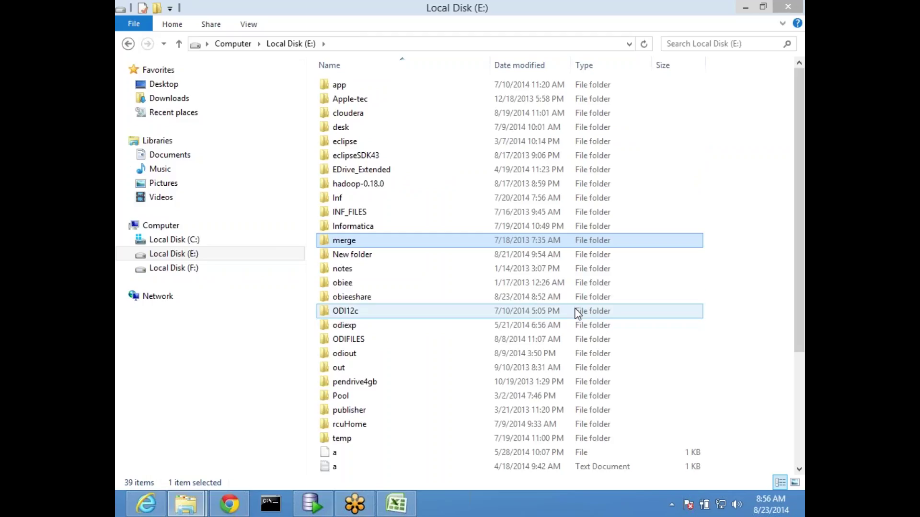
pyautogui.doubleClick(360, 245)
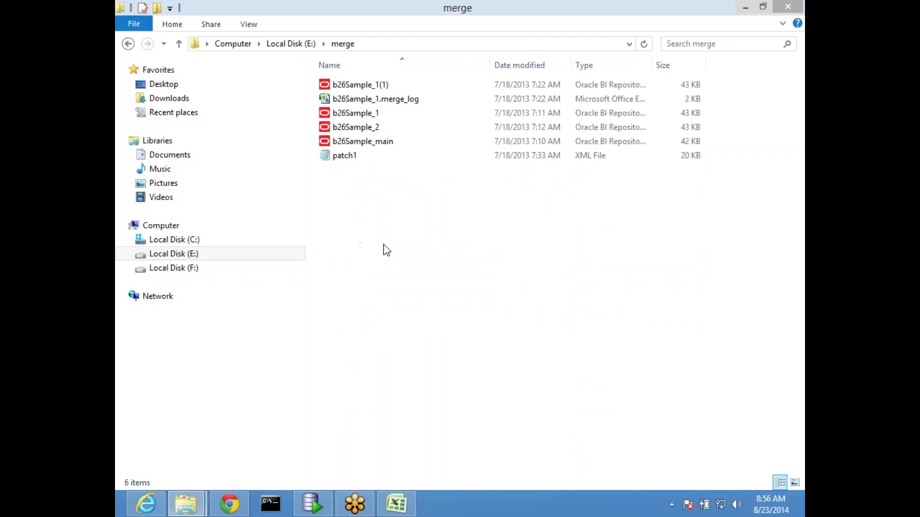
pyautogui.hotkey('ctrl', 'a')
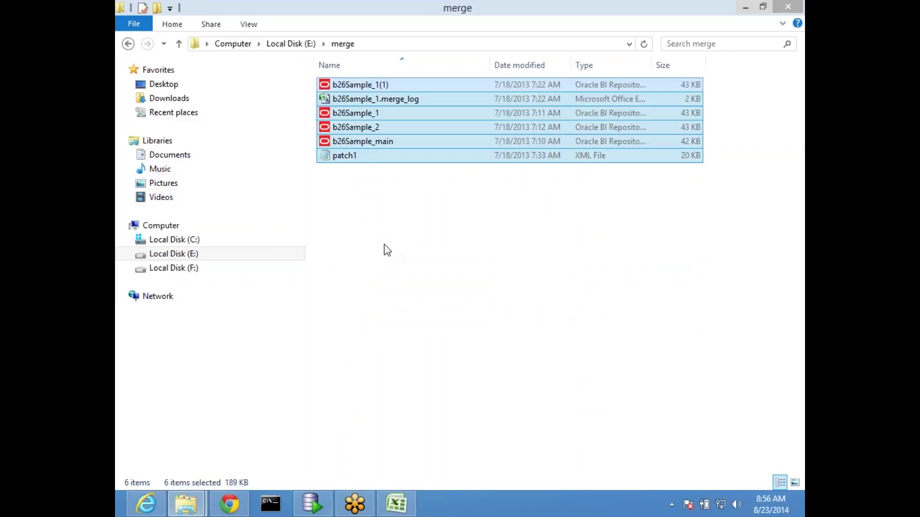
pyautogui.press('Delete')
# Step: Paste the MainMude repository into merge and rename it Original
pyautogui.rightClick(400, 163)
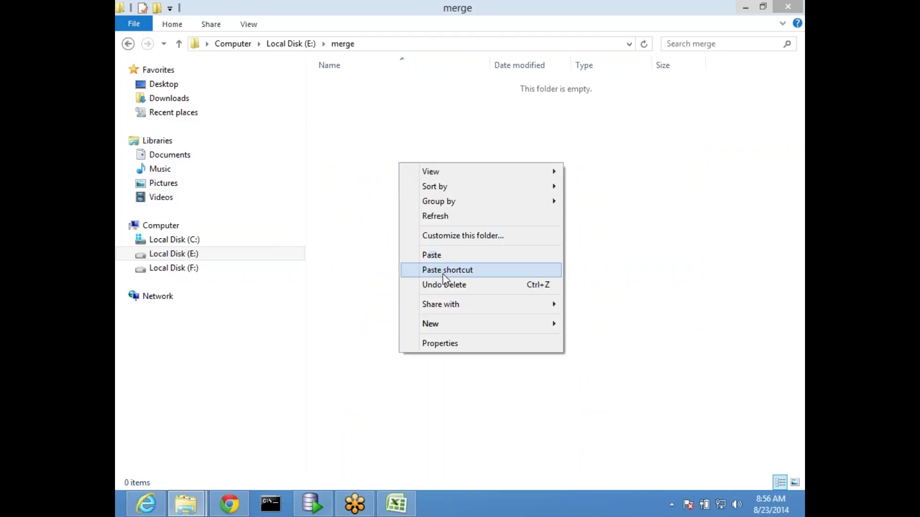
pyautogui.click(449, 256)
pyautogui.press('F2')
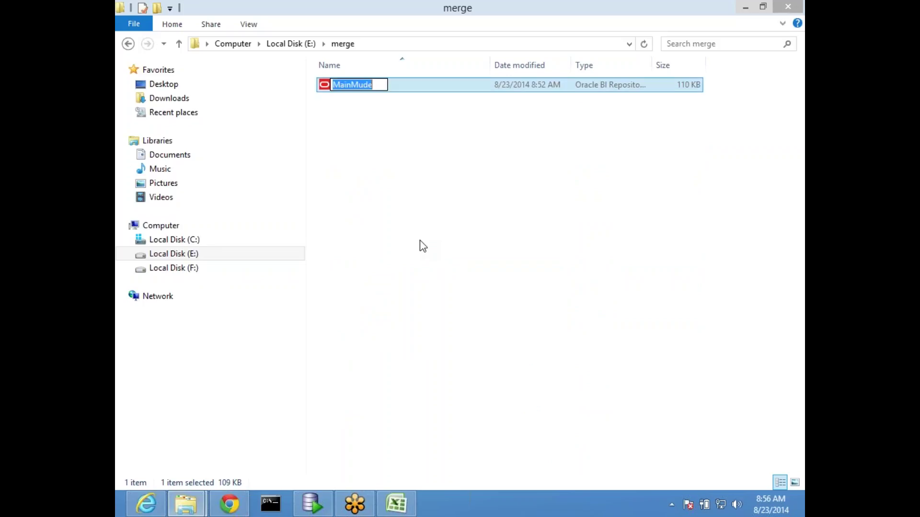
pyautogui.write('Orifina')
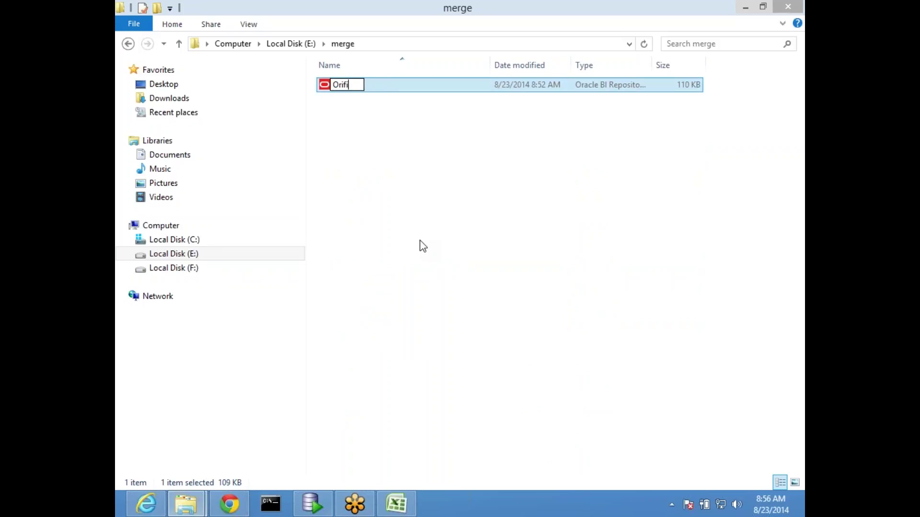
pyautogui.press('BackSpace')
pyautogui.press('BackSpace')
pyautogui.press('BackSpace')
pyautogui.press('BackSpace')
pyautogui.write('ginal')
pyautogui.press('Return')
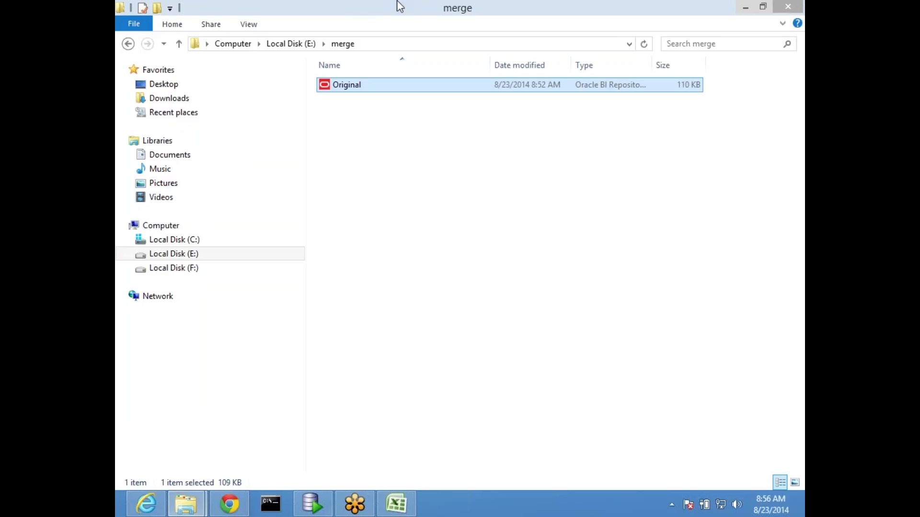
# Step: Paste a copy of Original and rename the two copies first and second
pyautogui.hotkey('ctrl', 'v')
pyautogui.hotkey('ctrl', 'v')
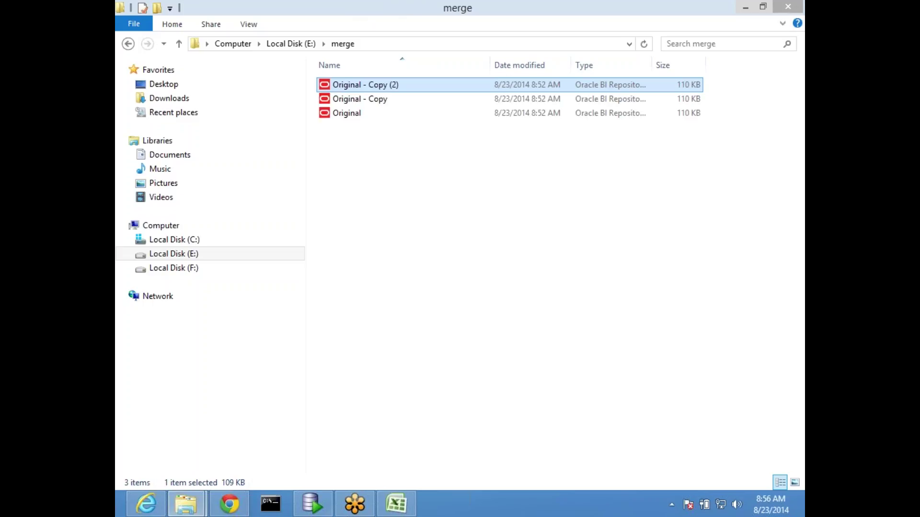
pyautogui.press('F2')
pyautogui.write('first')
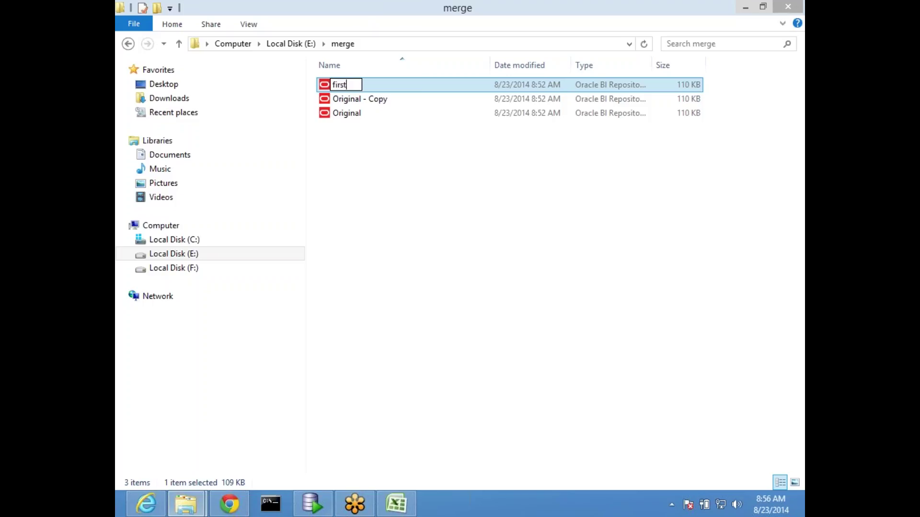
pyautogui.press('Return')
pyautogui.press('Down')
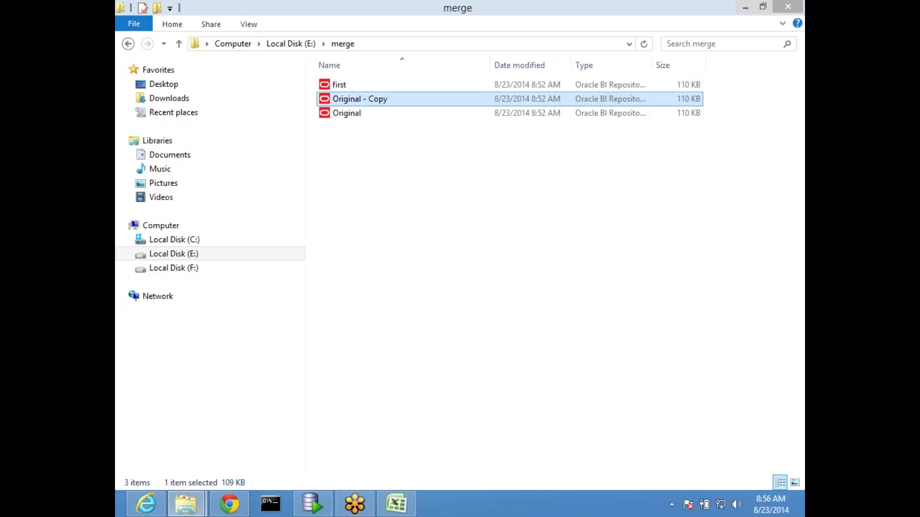
pyautogui.press('F2')
pyautogui.write('second')
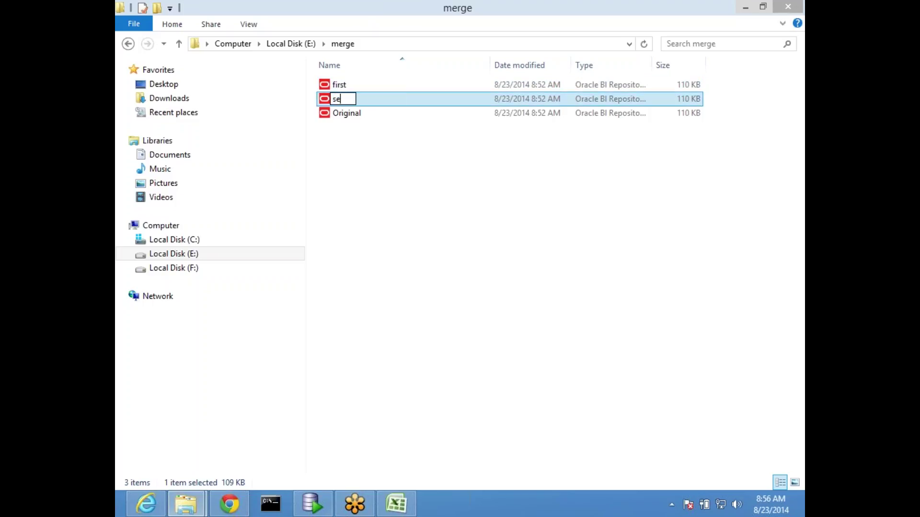
pyautogui.press('Return')
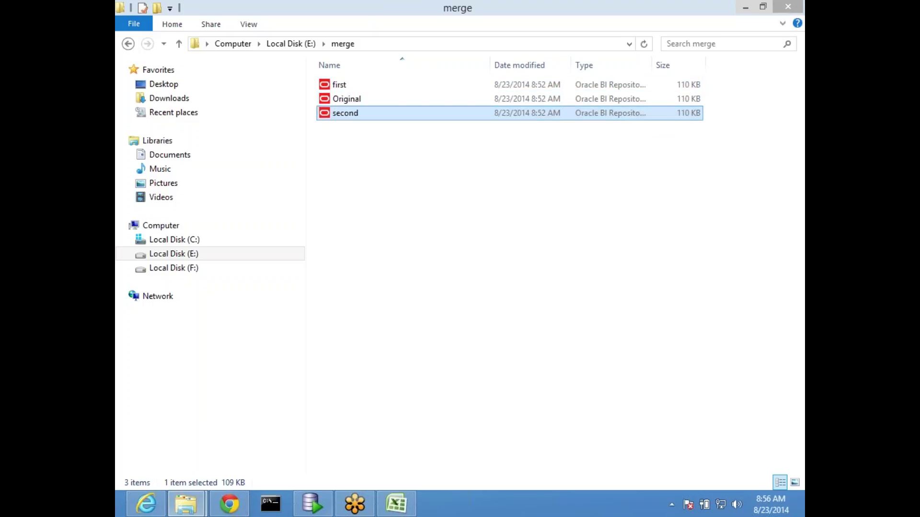
# Step: Select the first repository file, dismiss the open-with prompt, and show the desktop
pyautogui.press('Up')
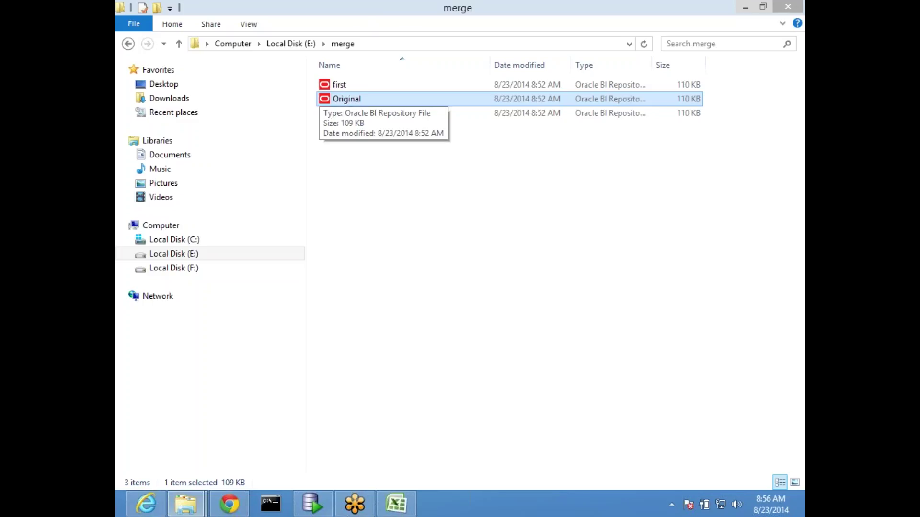
pyautogui.press('Up')
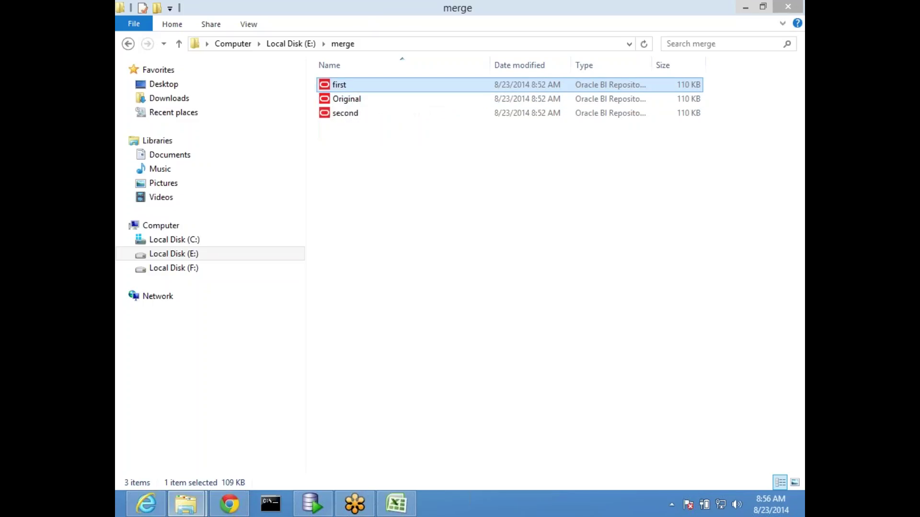
pyautogui.press('Return')
pyautogui.press('Escape')
pyautogui.click(235, 470)
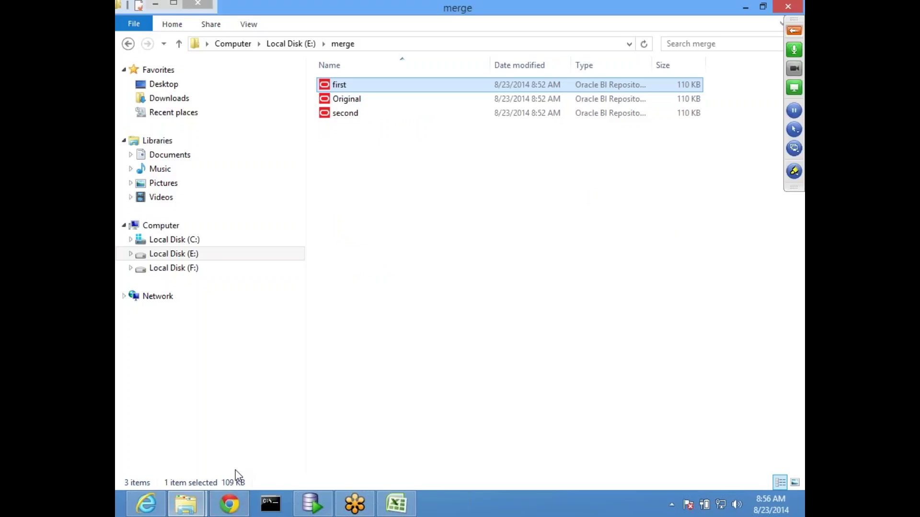
pyautogui.press('super+d')
# Step: Launch BI Administration Tool and start opening a repository in offline mode
pyautogui.doubleClick(192, 38)
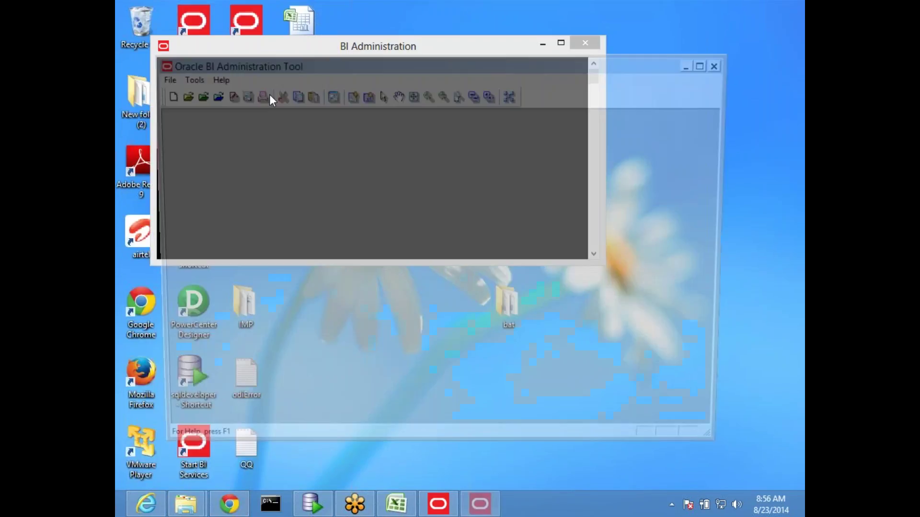
pyautogui.click(161, 78)
pyautogui.moveTo(205, 114)
pyautogui.click(348, 105)
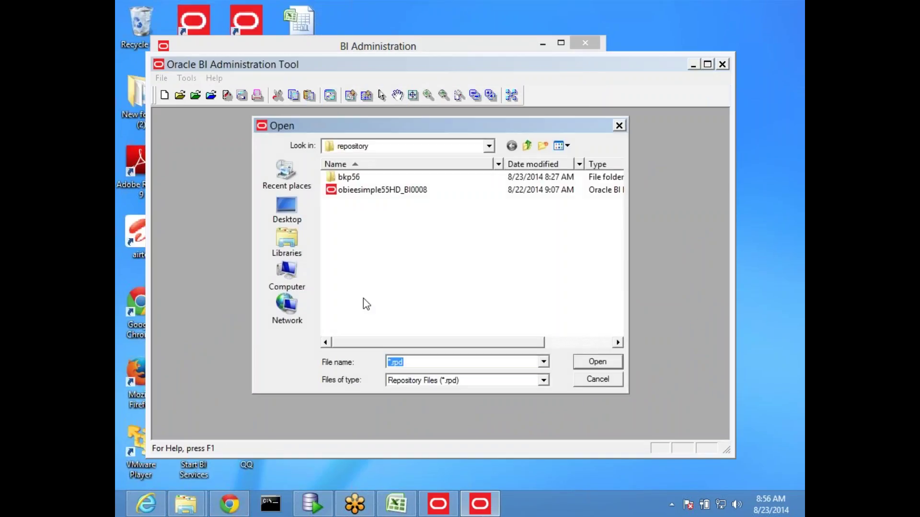
# Step: Paste the E:\merge path into the Open dialog, open first, and enter its repository password
pyautogui.click(186, 503)
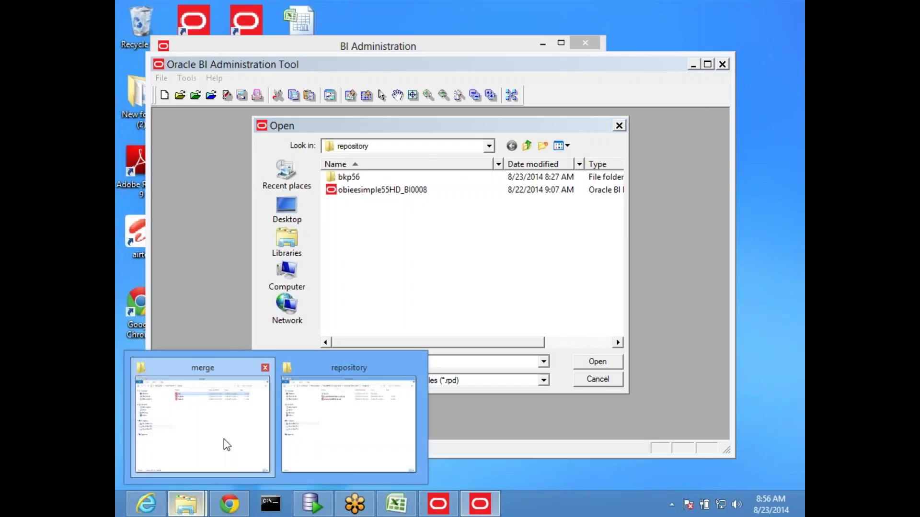
pyautogui.click(224, 439)
pyautogui.click(389, 44)
pyautogui.hotkey('ctrl', 'c')
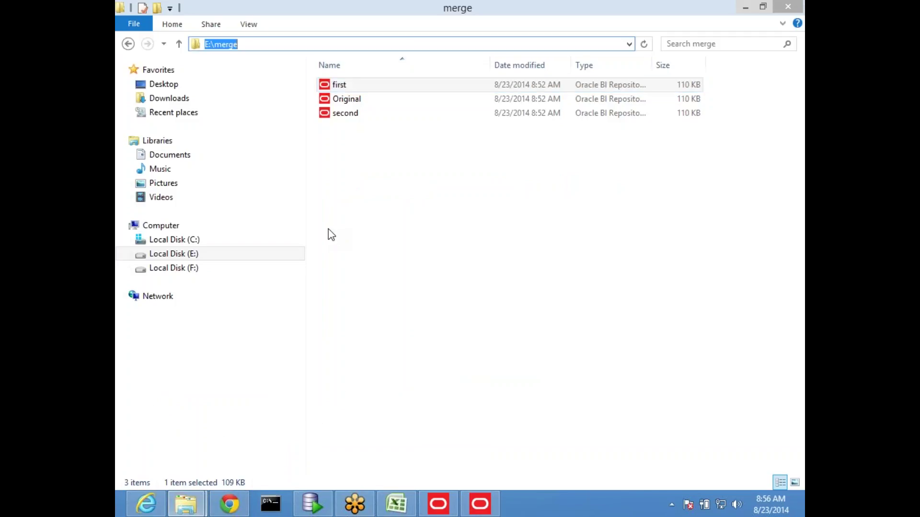
pyautogui.click(480, 504)
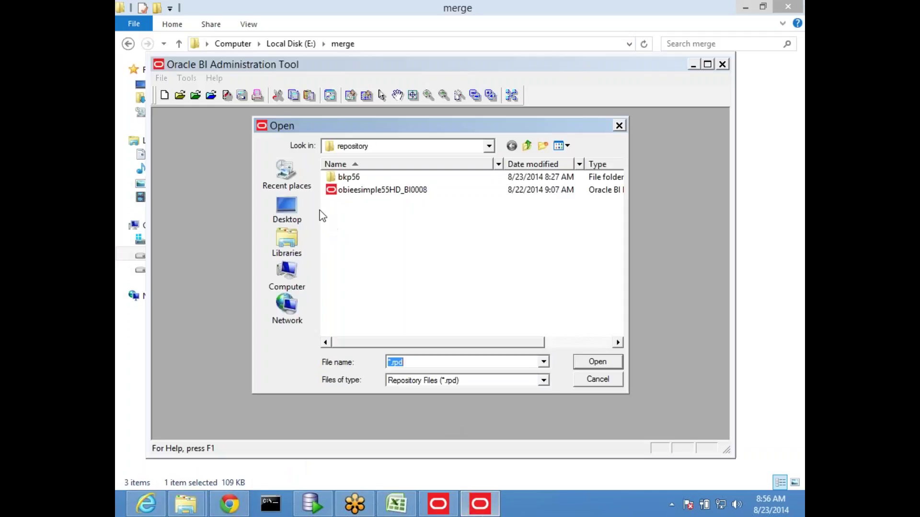
pyautogui.hotkey('ctrl', 'v')
pyautogui.press('Return')
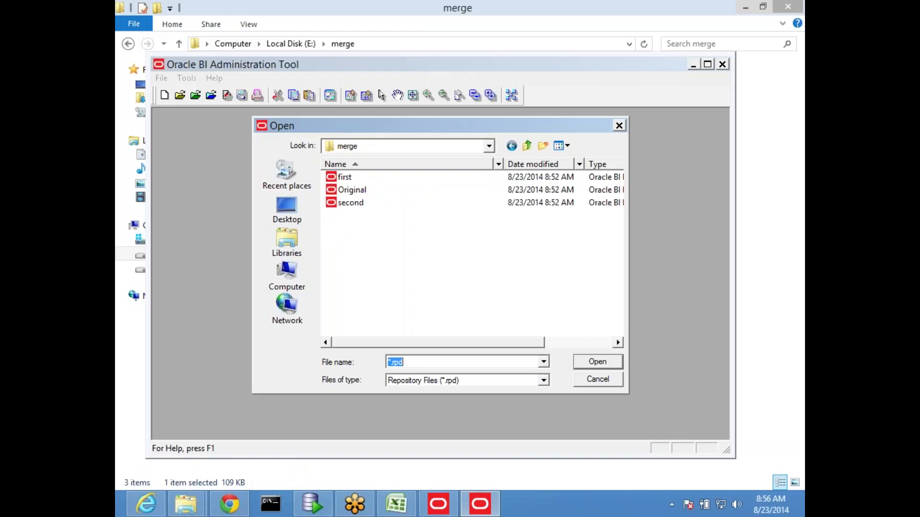
pyautogui.doubleClick(349, 179)
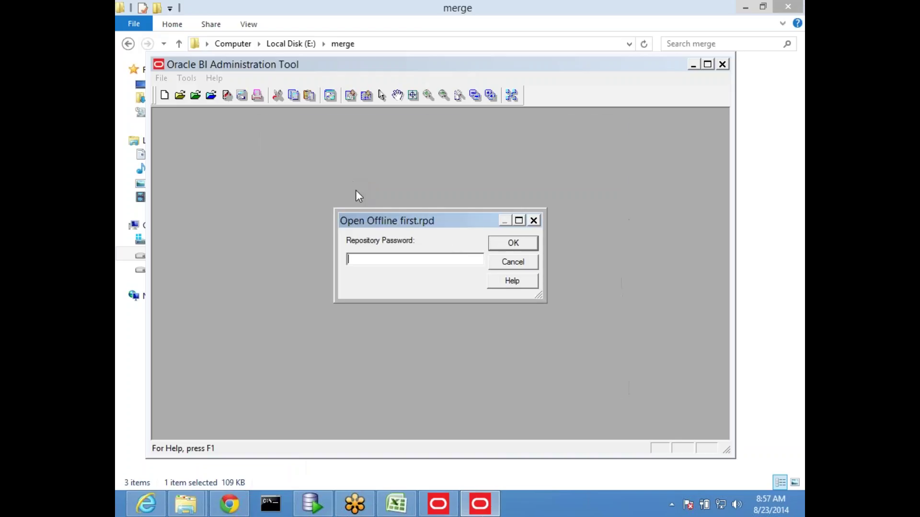
pyautogui.write('Admin123')
pyautogui.press('Return')
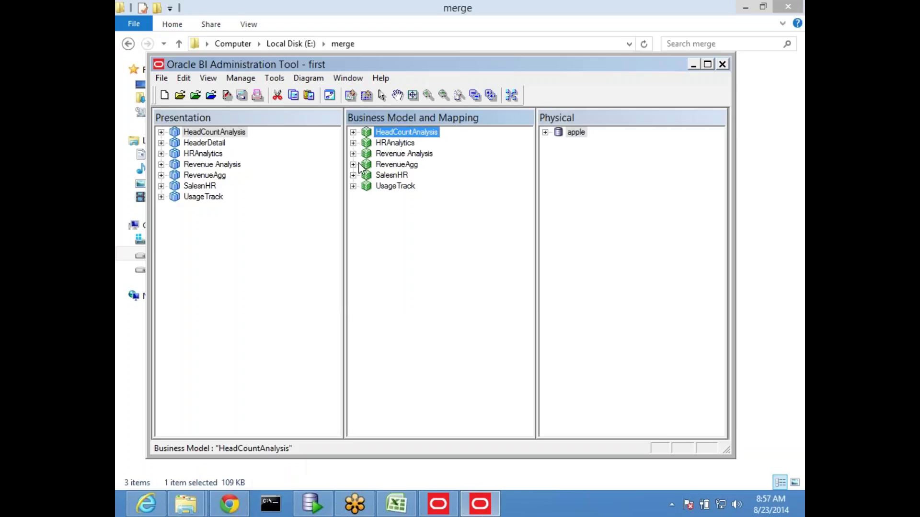
# Step: Duplicate the UsageTrack business model
pyautogui.click(393, 188)
pyautogui.rightClick(394, 192)
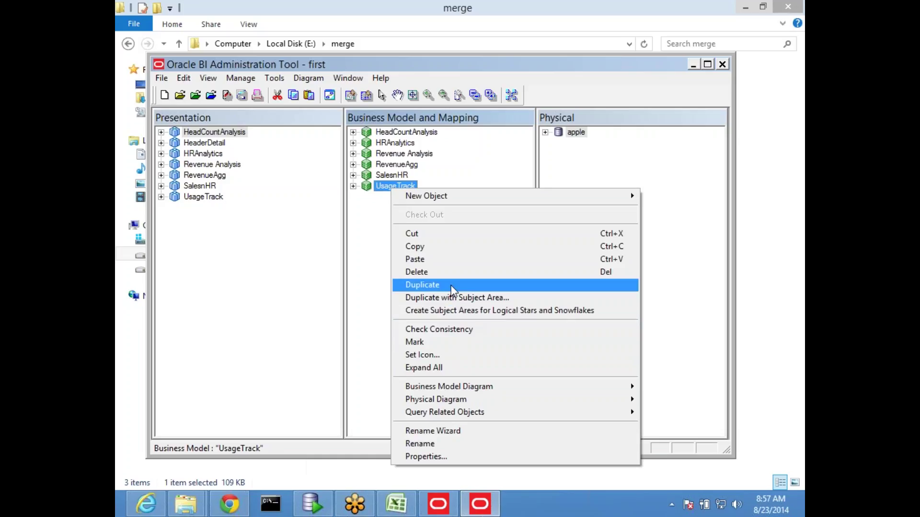
pyautogui.click(450, 286)
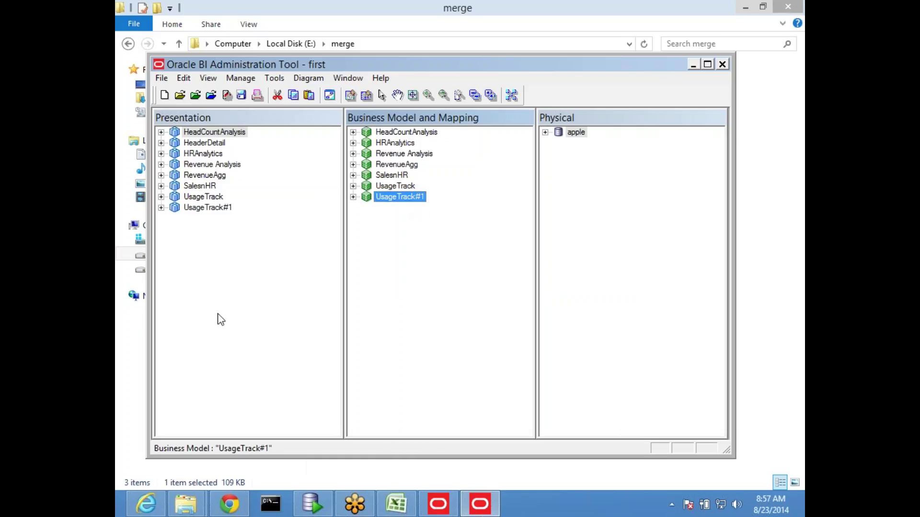
# Step: In Revenue Analysis > Revenue Metrics, set COST_VARIABLE's aggregation rule to Avg
pyautogui.click(353, 153)
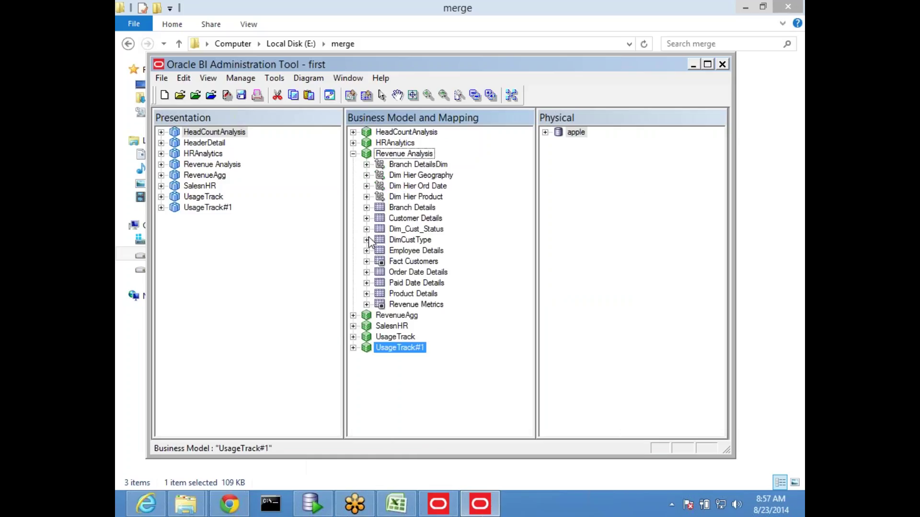
pyautogui.click(366, 305)
pyautogui.scroll(-1, 450, 302)
pyautogui.scroll(1, 450, 302)
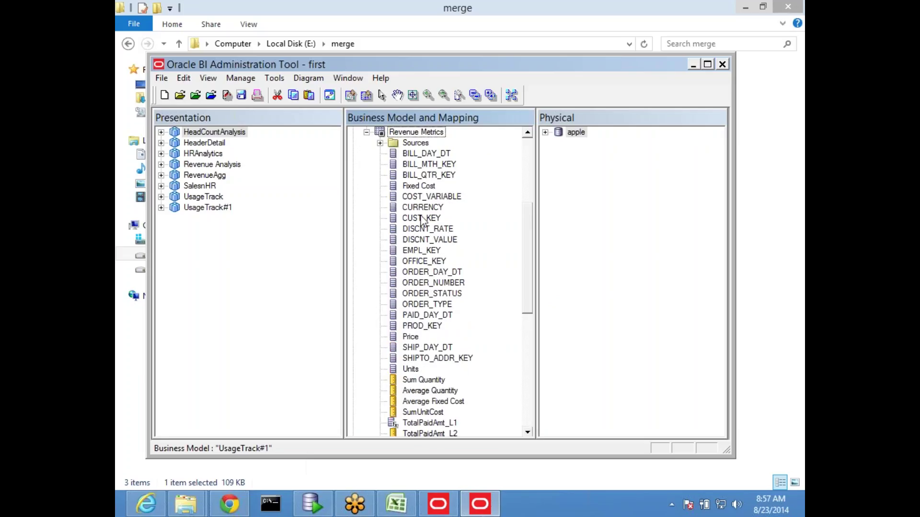
pyautogui.click(429, 199)
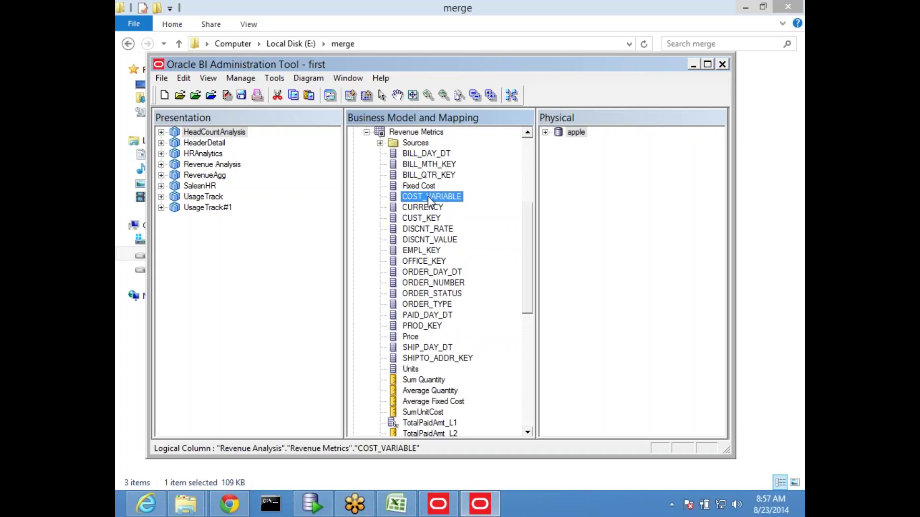
pyautogui.rightClick(427, 196)
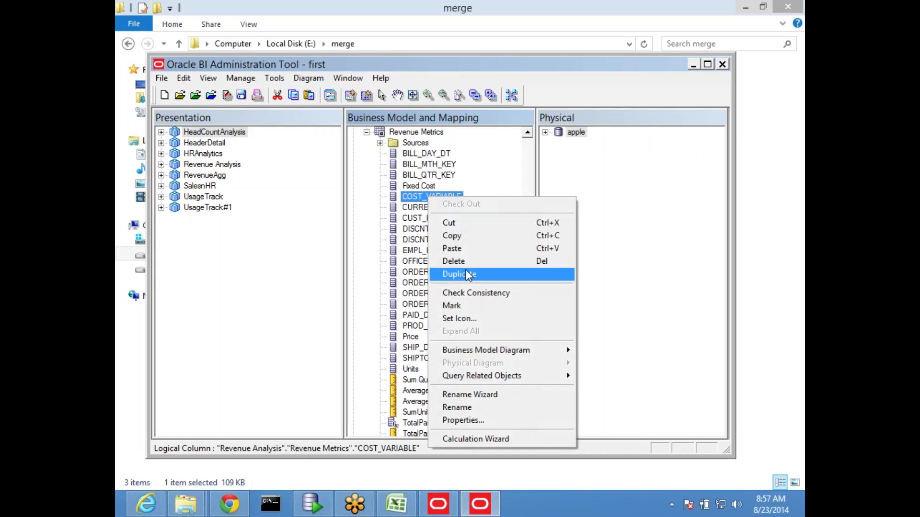
pyautogui.click(465, 270)
pyautogui.doubleClick(428, 197)
pyautogui.click(351, 128)
pyautogui.click(337, 158)
pyautogui.click(331, 390)
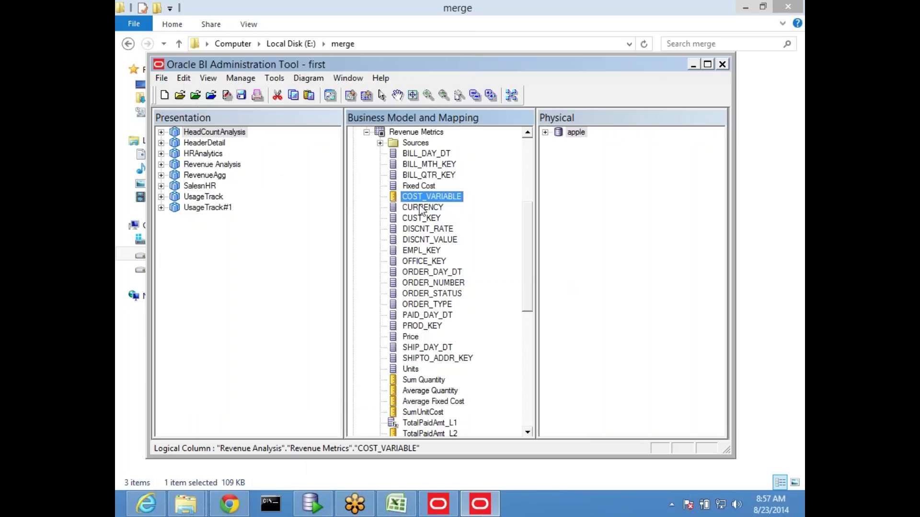
# Step: Save the first repository with a global consistency check, then close the tool
pyautogui.click(241, 95)
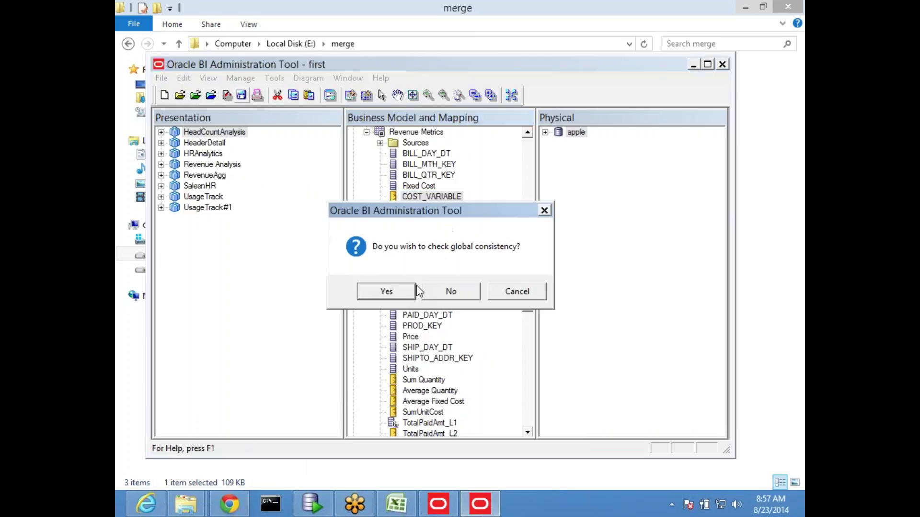
pyautogui.click(411, 290)
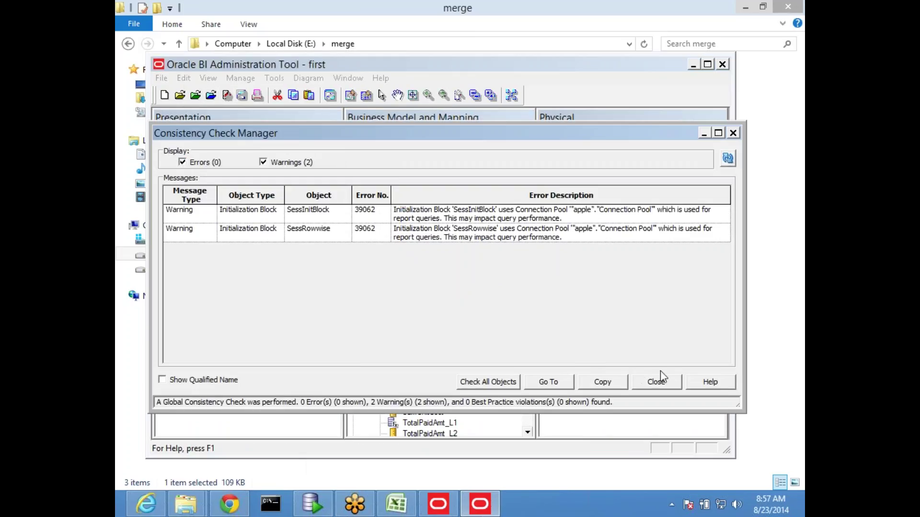
pyautogui.click(657, 380)
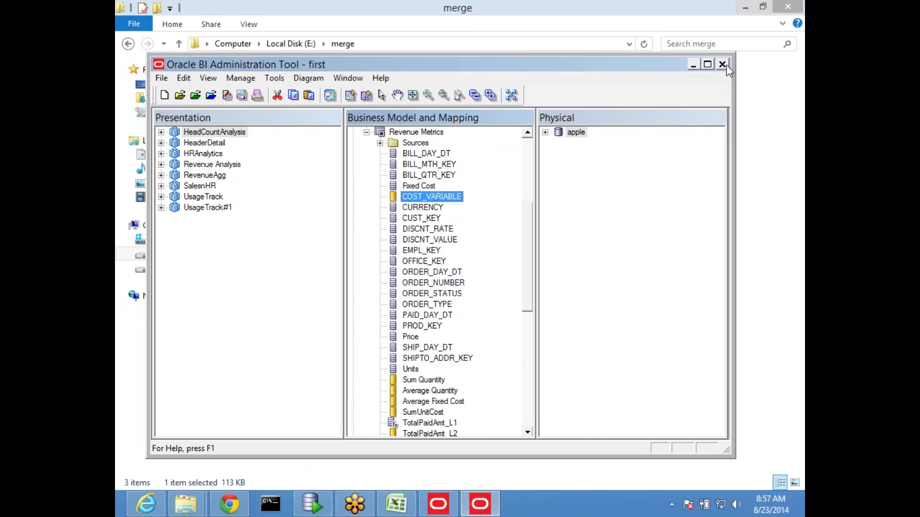
pyautogui.click(722, 64)
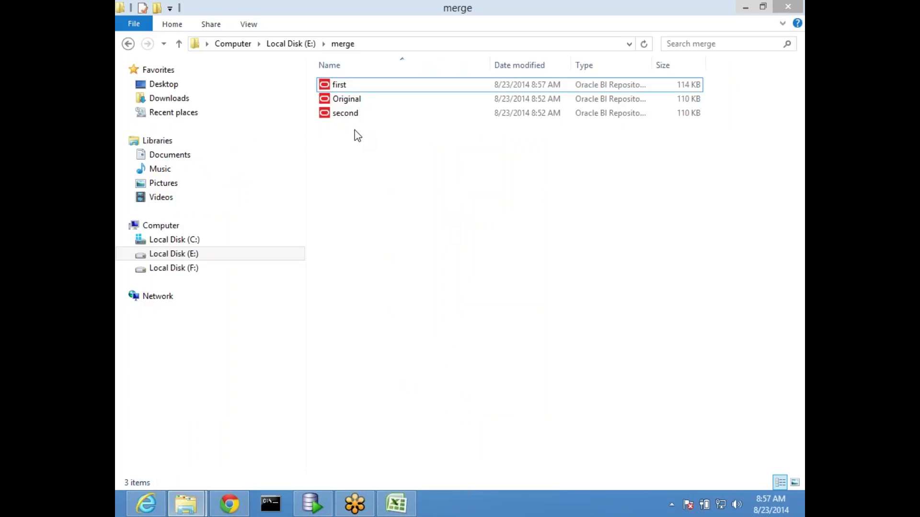
# Step: Relaunch BI Administration and open second.rpd offline from the merge folder with its repository password
pyautogui.press('super+d')
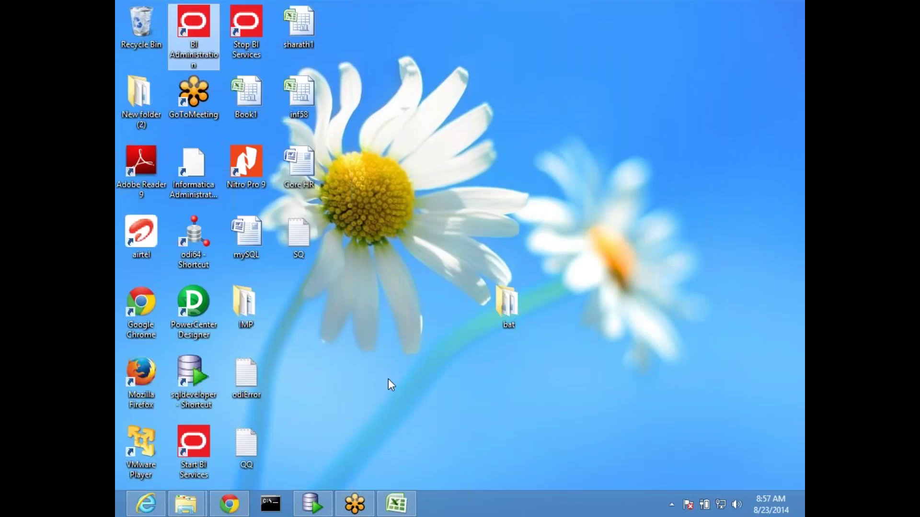
pyautogui.doubleClick(195, 31)
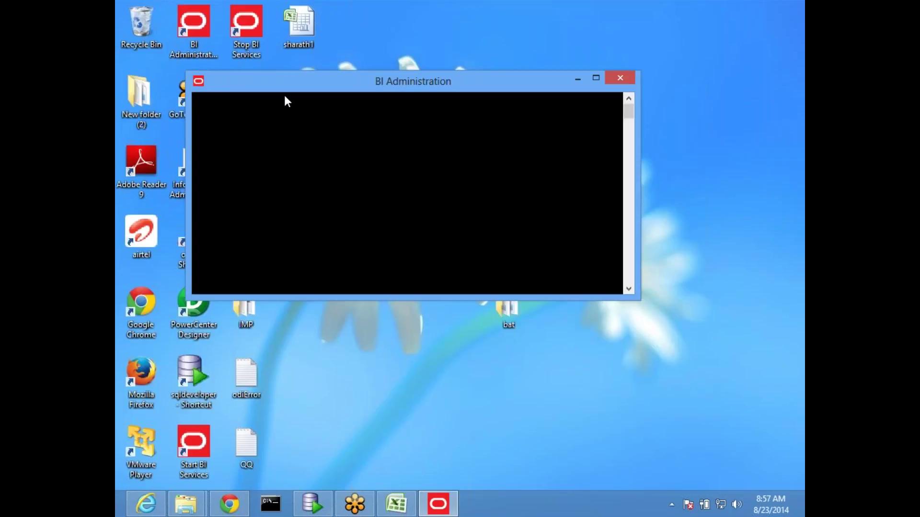
pyautogui.click(162, 78)
pyautogui.moveTo(257, 105)
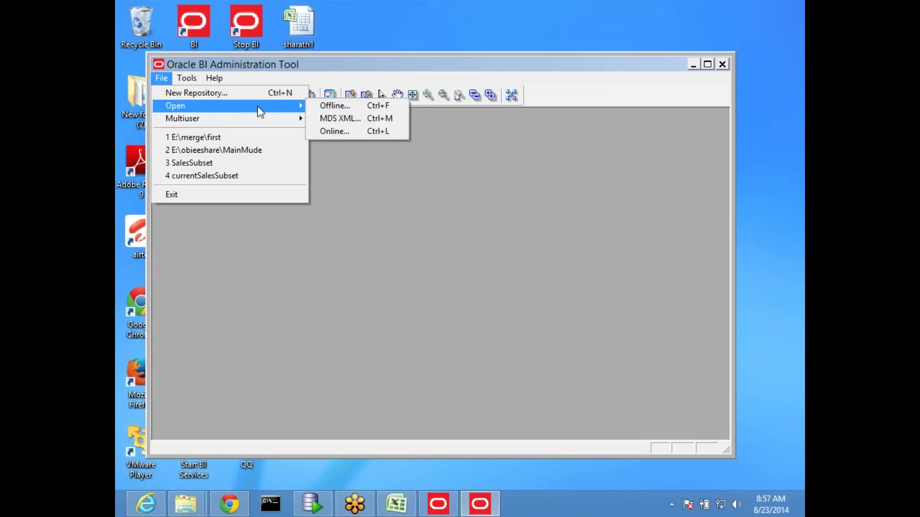
pyautogui.click(340, 105)
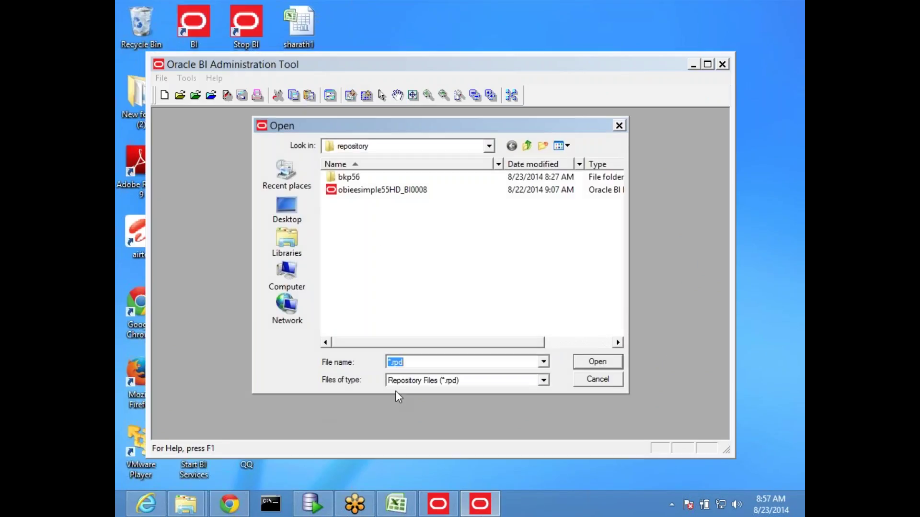
pyautogui.write('D:\\merge')
pyautogui.click(593, 363)
pyautogui.doubleClick(352, 202)
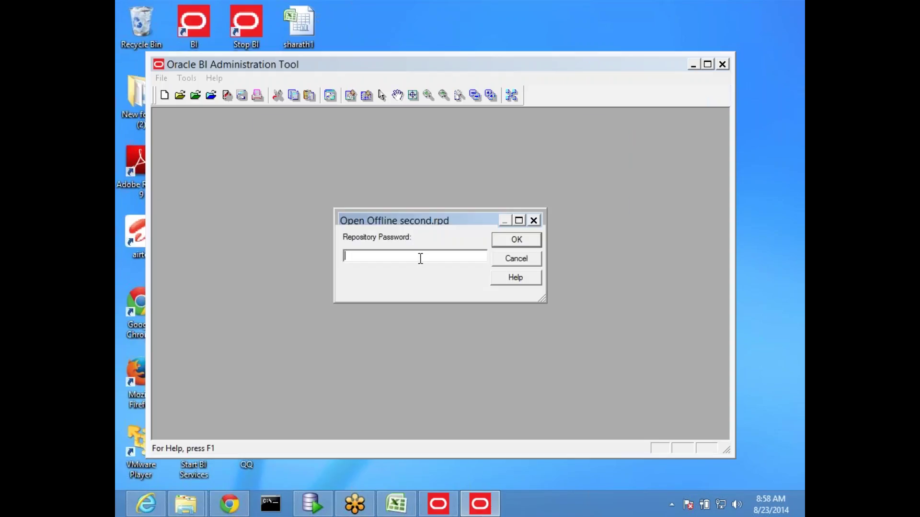
pyautogui.write('Admin123')
pyautogui.press('Return')
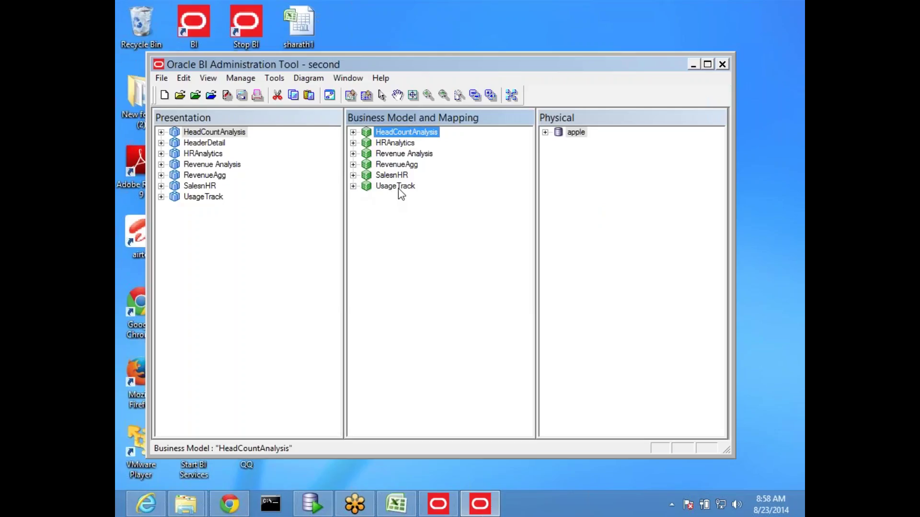
# Step: Drag HRAnalytics into the Presentation layer and duplicate Employee Details as Employee Details#1
pyautogui.click(392, 143)
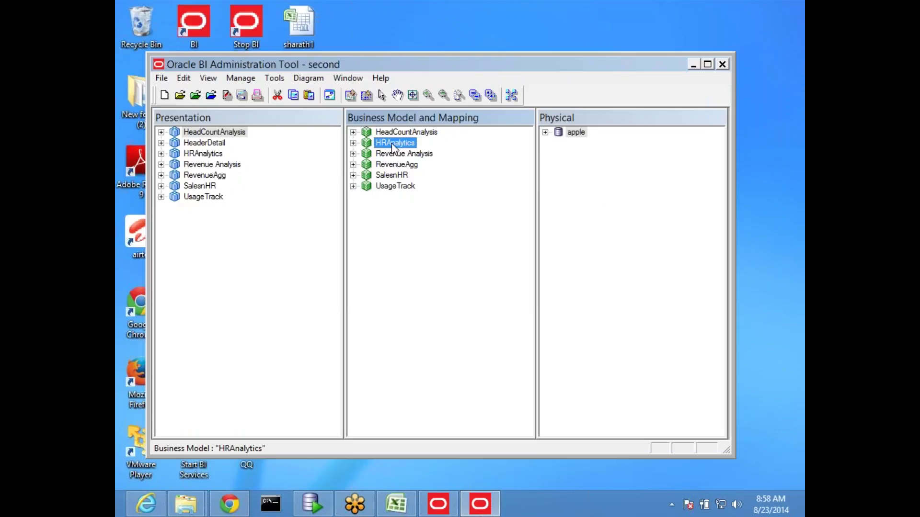
pyautogui.moveTo(392, 142); pyautogui.dragTo(216, 291)
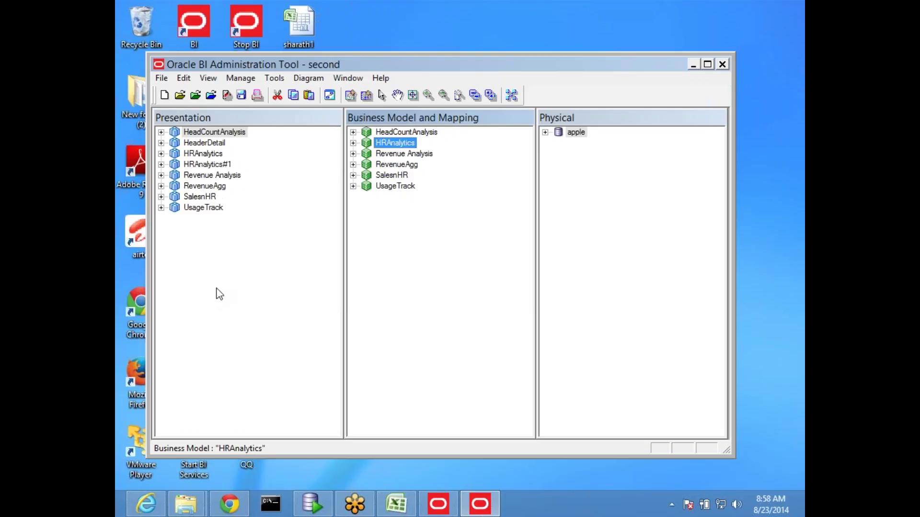
pyautogui.click(353, 153)
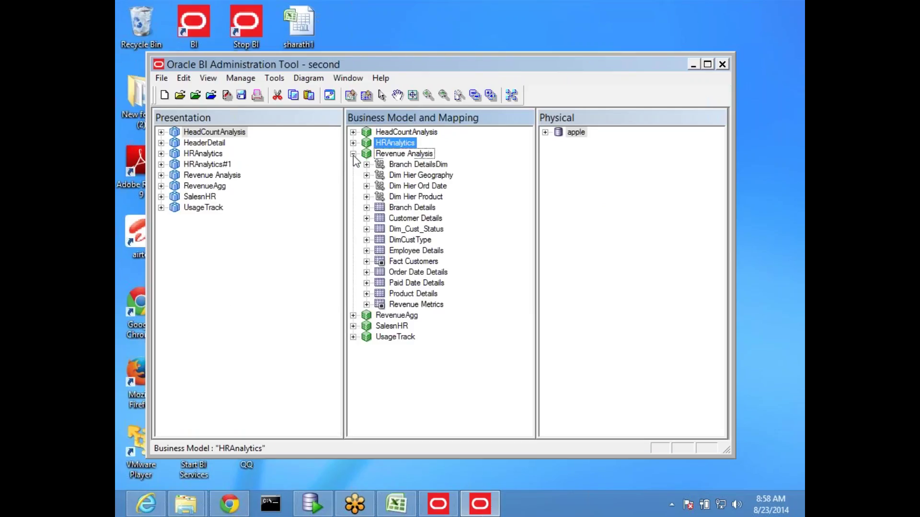
pyautogui.click(396, 157)
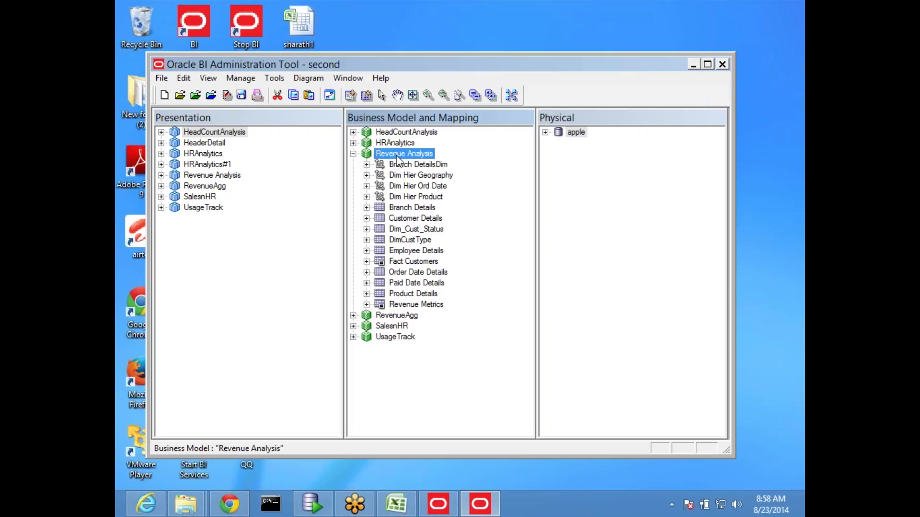
pyautogui.click(403, 252)
pyautogui.rightClick(404, 250)
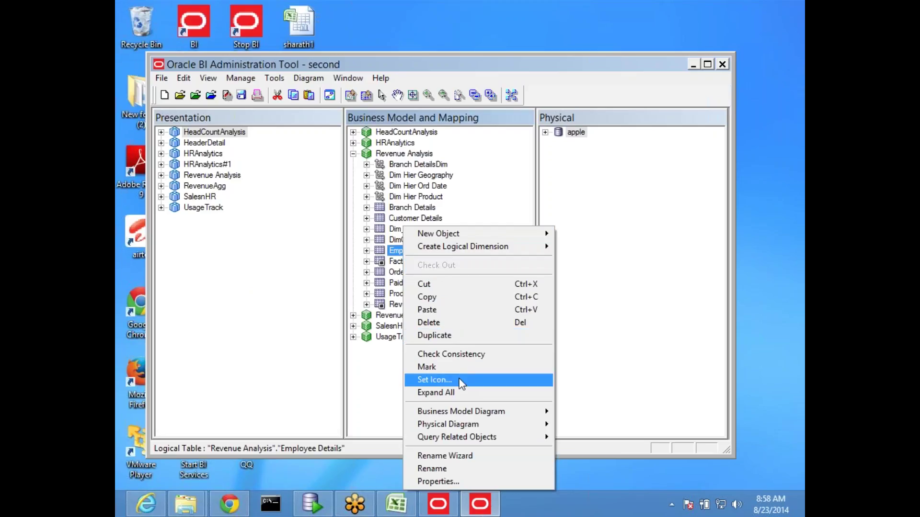
pyautogui.click(438, 335)
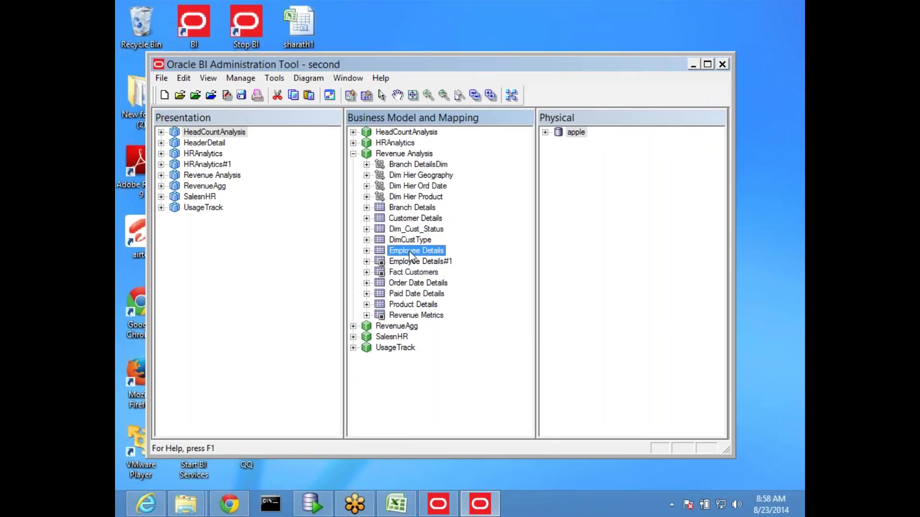
pyautogui.click(426, 263)
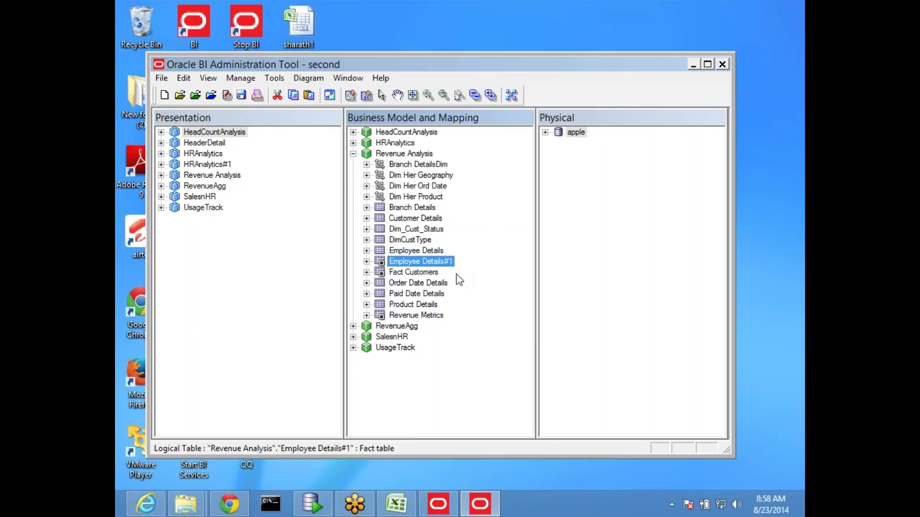
# Step: Delete Employee Details#1 and check BRAND's aggregation rule, leaving it at None
pyautogui.press('Delete')
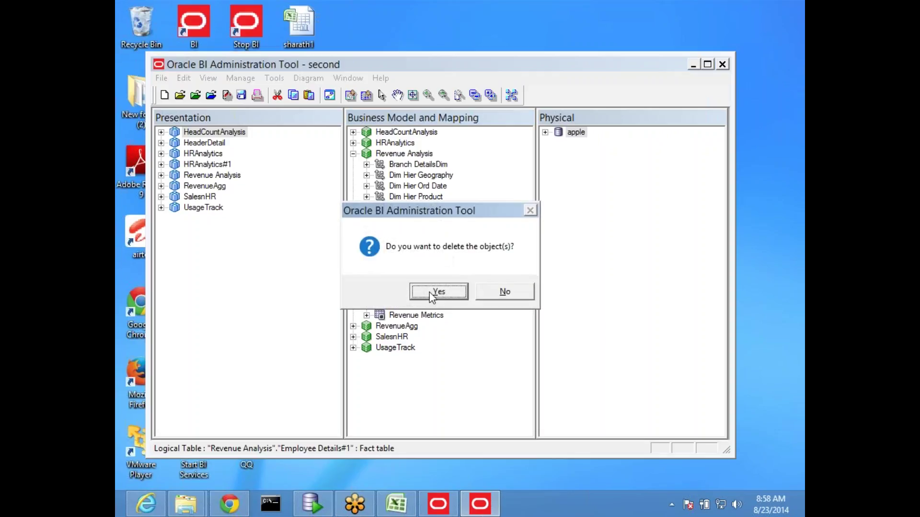
pyautogui.click(435, 291)
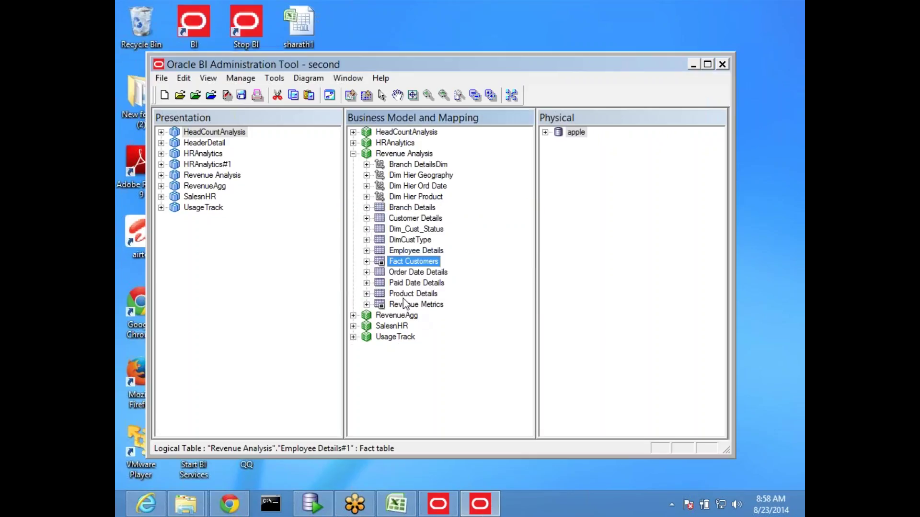
pyautogui.click(367, 294)
pyautogui.doubleClick(413, 338)
pyautogui.click(319, 131)
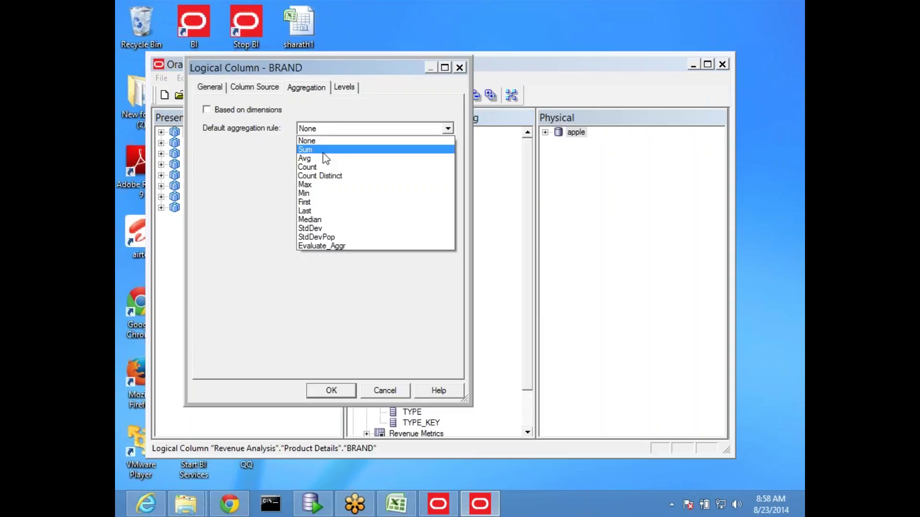
pyautogui.click(461, 71)
pyautogui.click(460, 69)
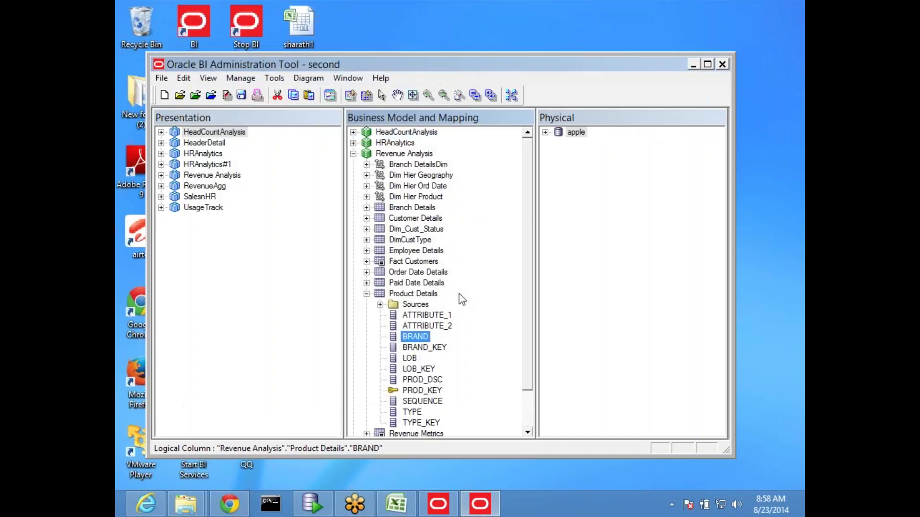
# Step: Set the EMPL_KEY column's aggregation rule to Count
pyautogui.scroll(-10, 459, 302)
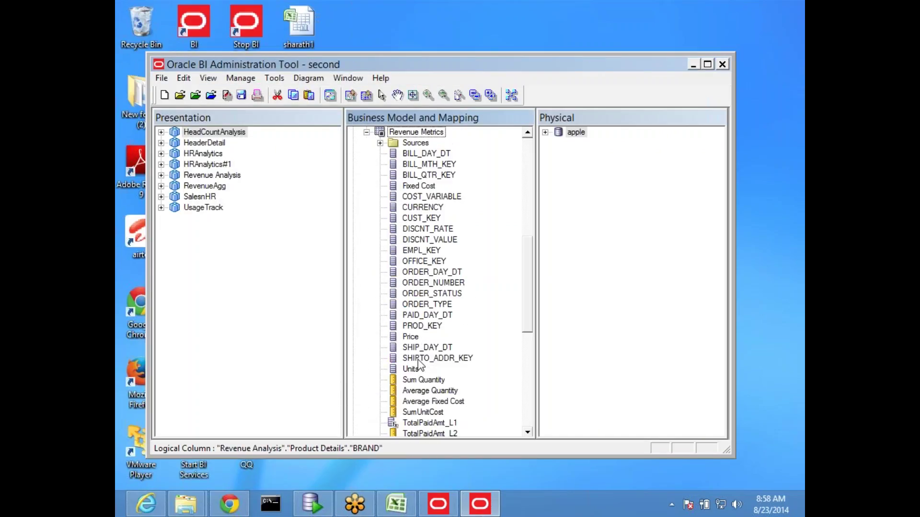
pyautogui.scroll(1, 439, 278)
pyautogui.click(424, 261)
pyautogui.doubleClick(423, 251)
pyautogui.click(326, 129)
pyautogui.click(321, 167)
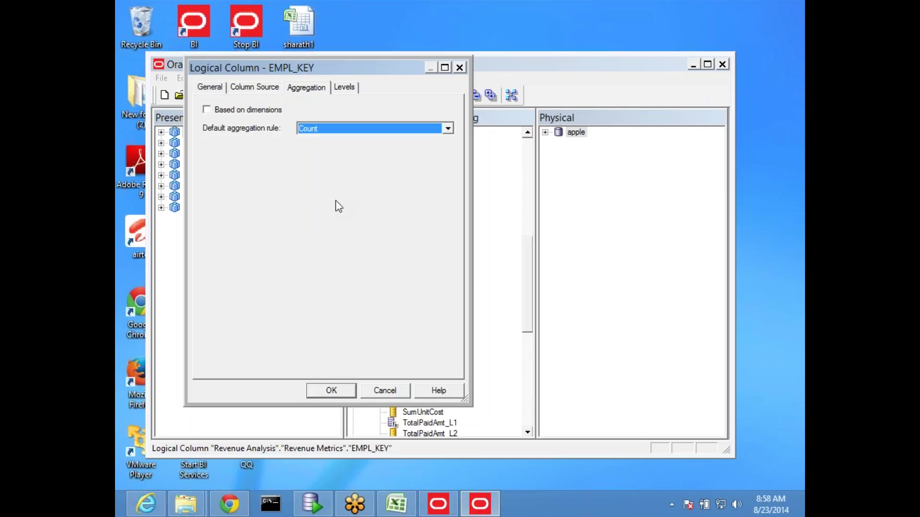
pyautogui.click(344, 396)
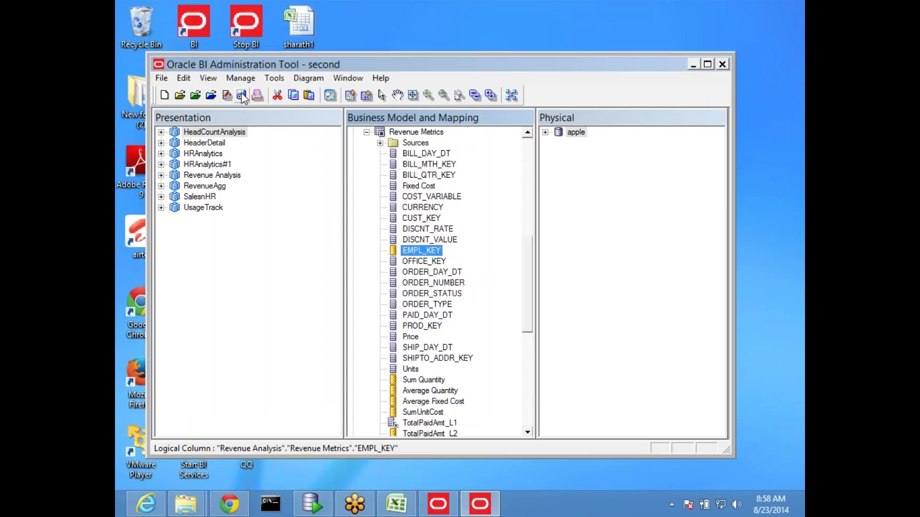
# Step: Save the second repository, passing the global consistency check
pyautogui.hotkey('ctrl', 's')
pyautogui.click(391, 291)
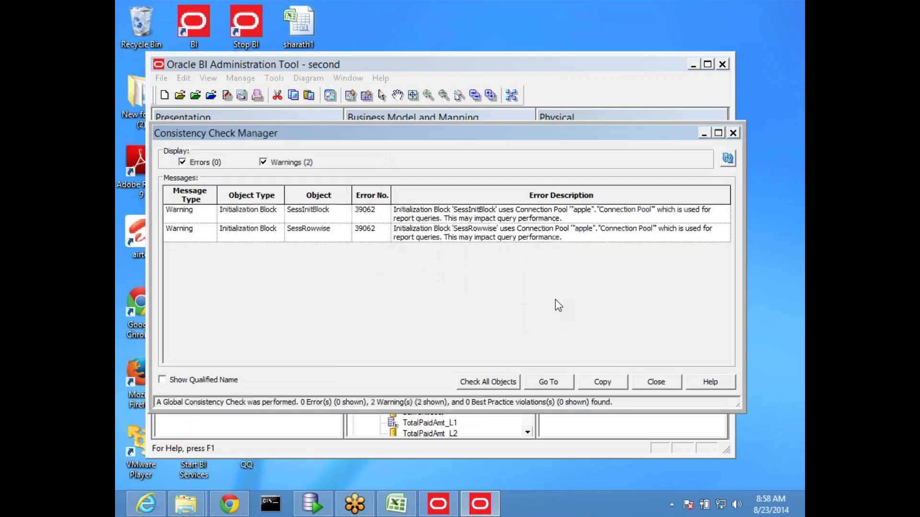
pyautogui.click(647, 383)
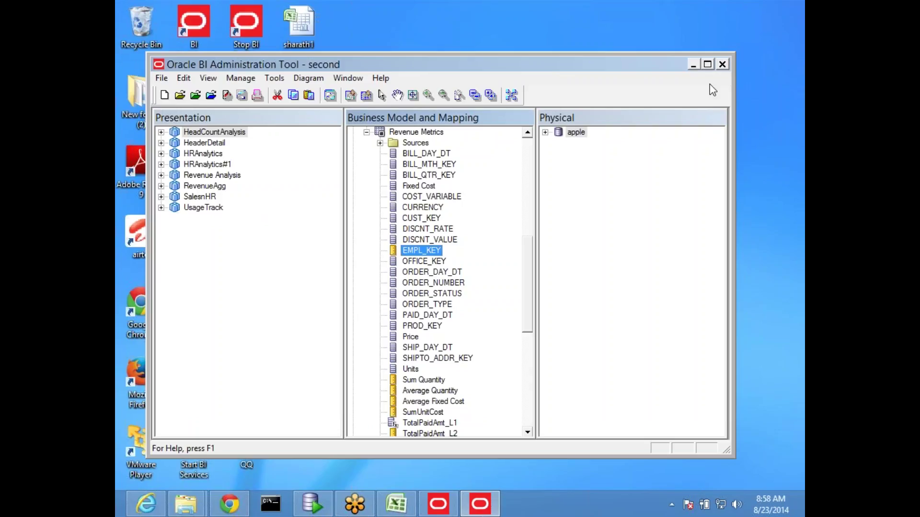
# Step: Close the tool with the second repository, relaunch BI Administration, and bring up the File menu
pyautogui.click(722, 63)
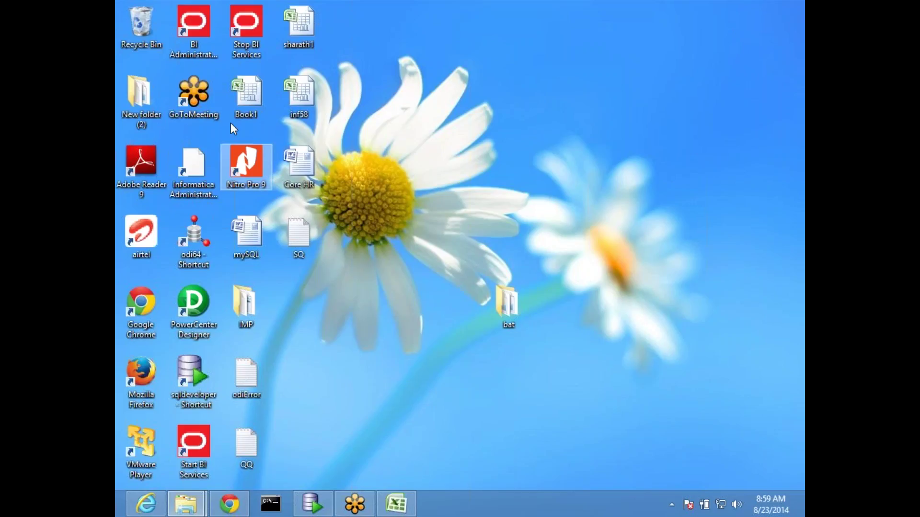
pyautogui.doubleClick(206, 33)
pyautogui.click(163, 78)
pyautogui.moveTo(200, 107)
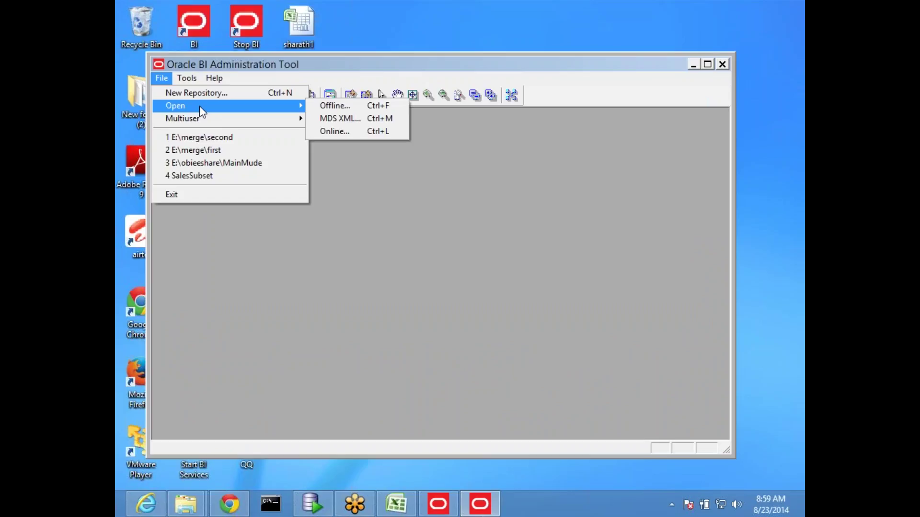
# Step: Open first.rpd offline from Local Disk (E:)\merge and enter its repository password
pyautogui.click(351, 107)
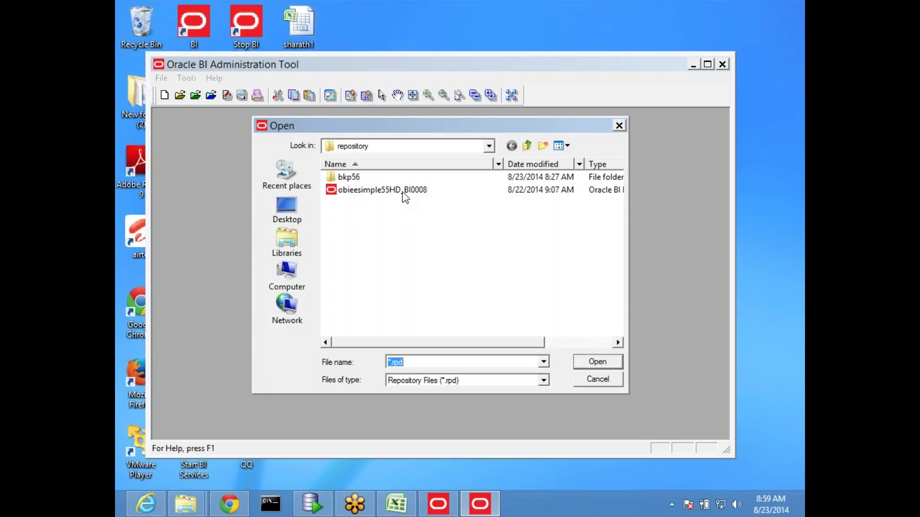
pyautogui.click(487, 146)
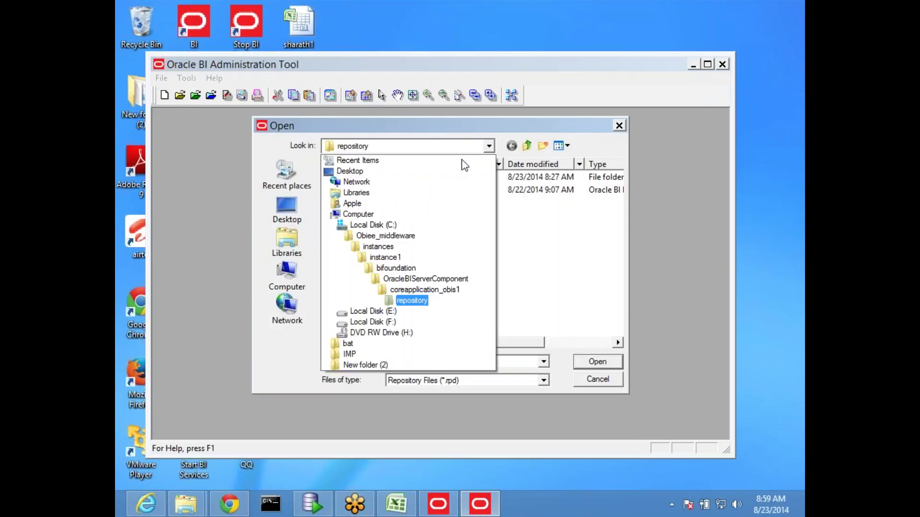
pyautogui.click(386, 311)
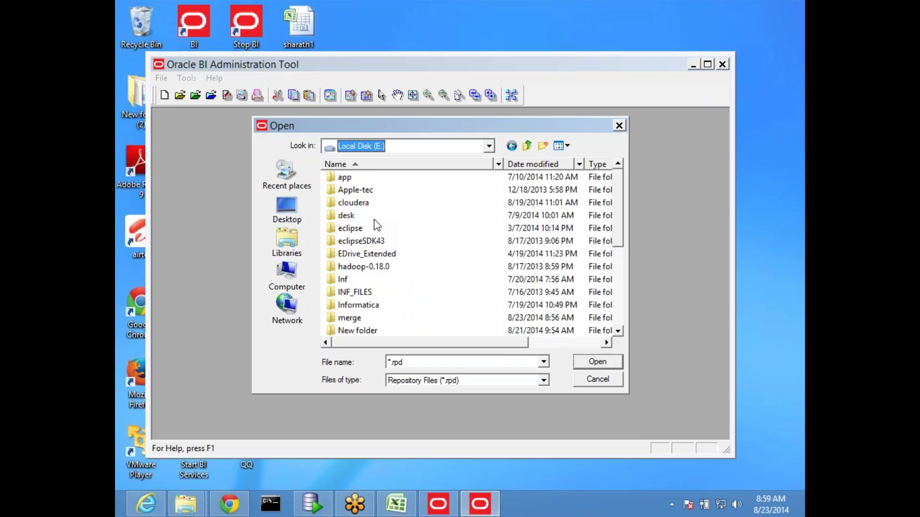
pyautogui.doubleClick(354, 318)
pyautogui.click(341, 177)
pyautogui.doubleClick(341, 177)
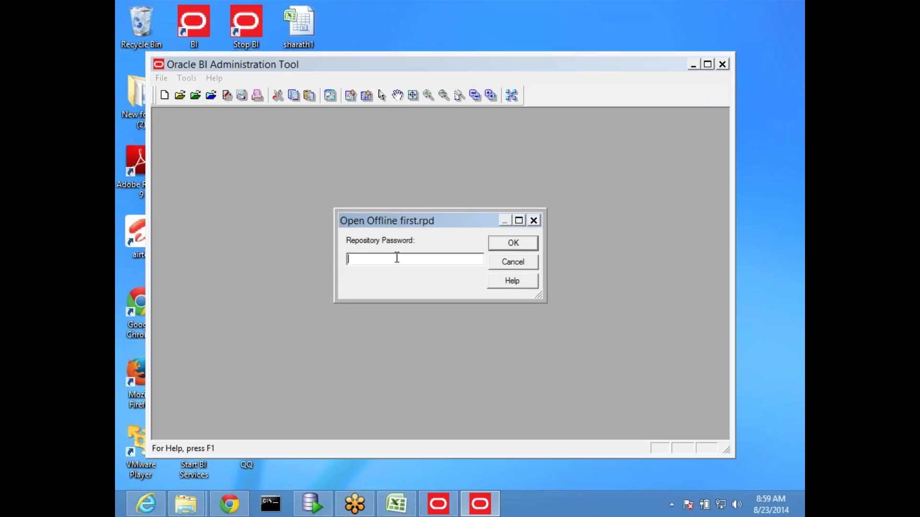
pyautogui.write('admin12')
pyautogui.press('Return')
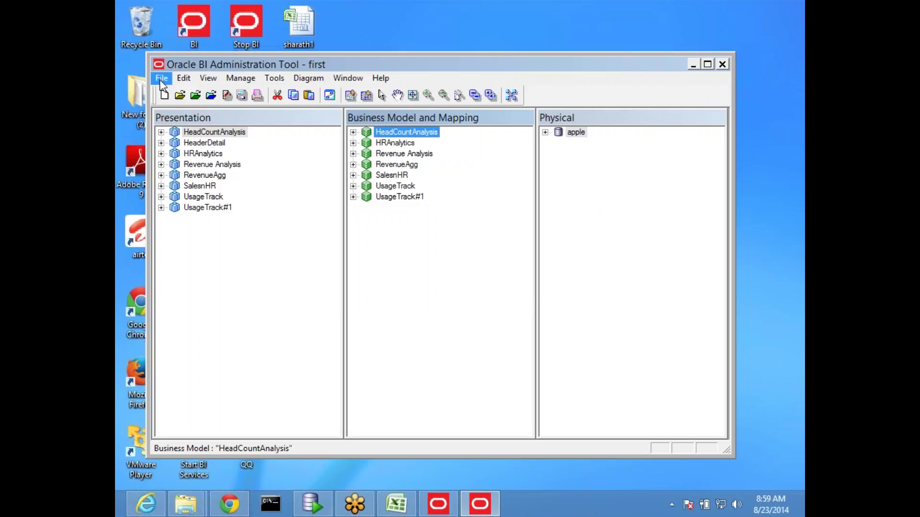
pyautogui.click(160, 78)
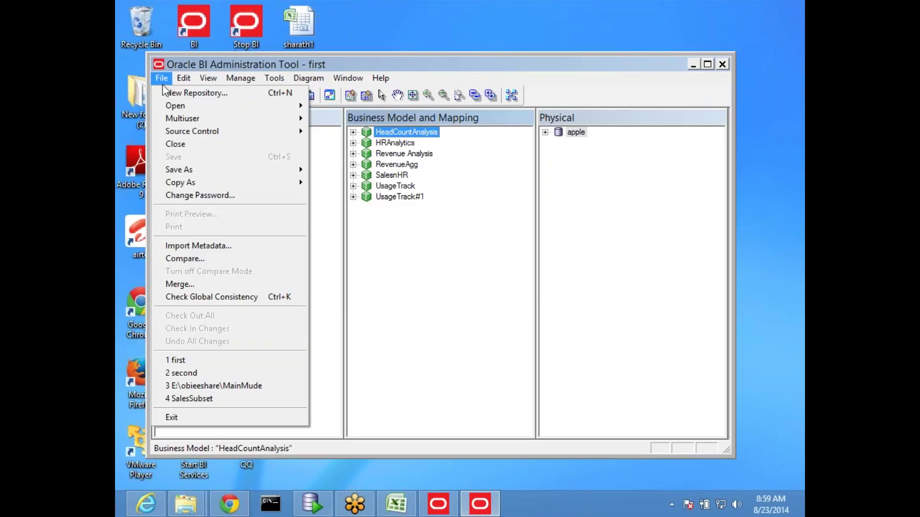
# Step: Start a repository merge with Original.rpd as the original master, entering its password
pyautogui.click(209, 285)
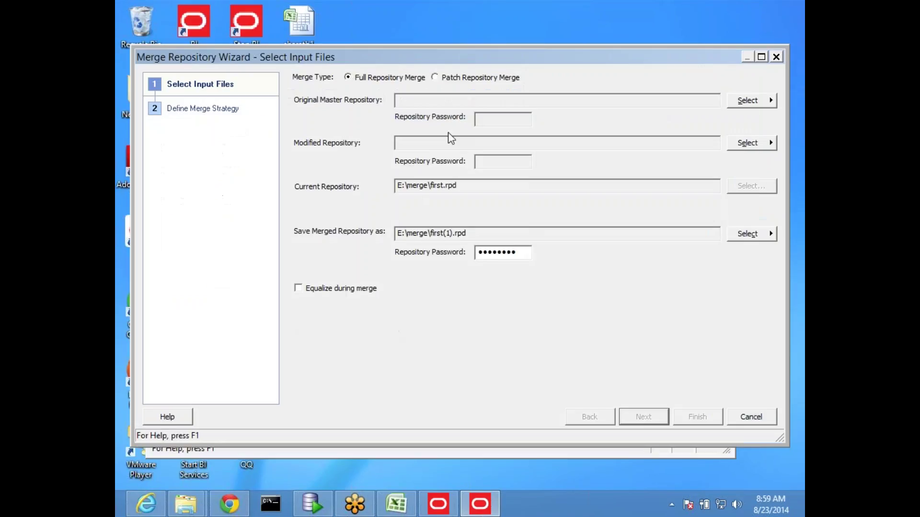
pyautogui.moveTo(382, 60); pyautogui.dragTo(335, 67)
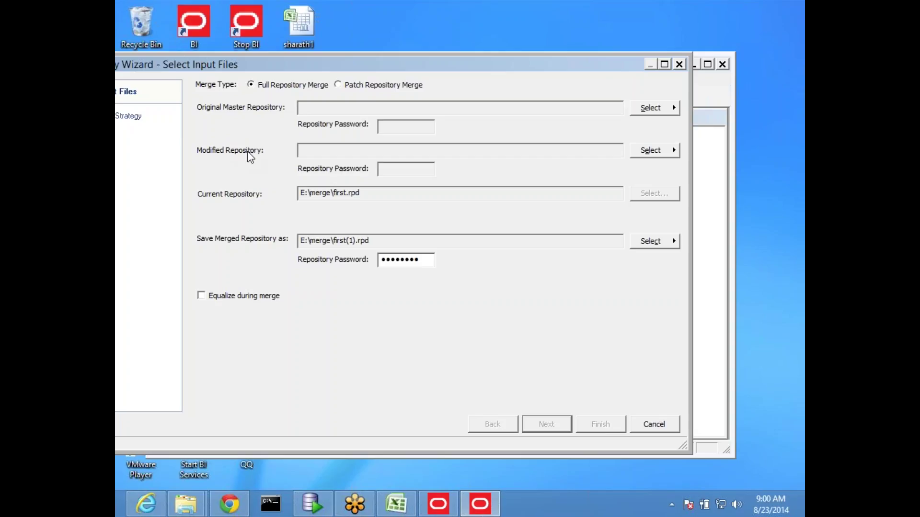
pyautogui.click(336, 107)
pyautogui.click(653, 114)
pyautogui.click(716, 110)
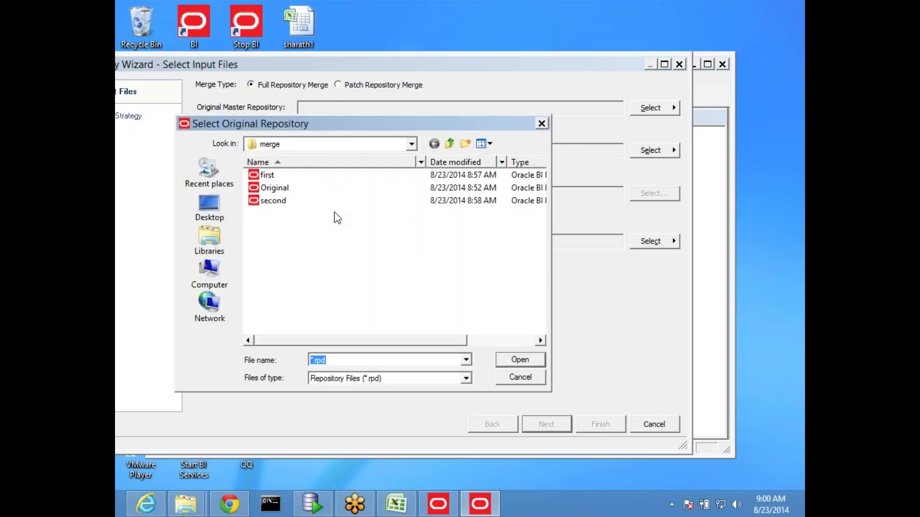
pyautogui.doubleClick(275, 188)
pyautogui.click(385, 128)
pyautogui.write('1234')
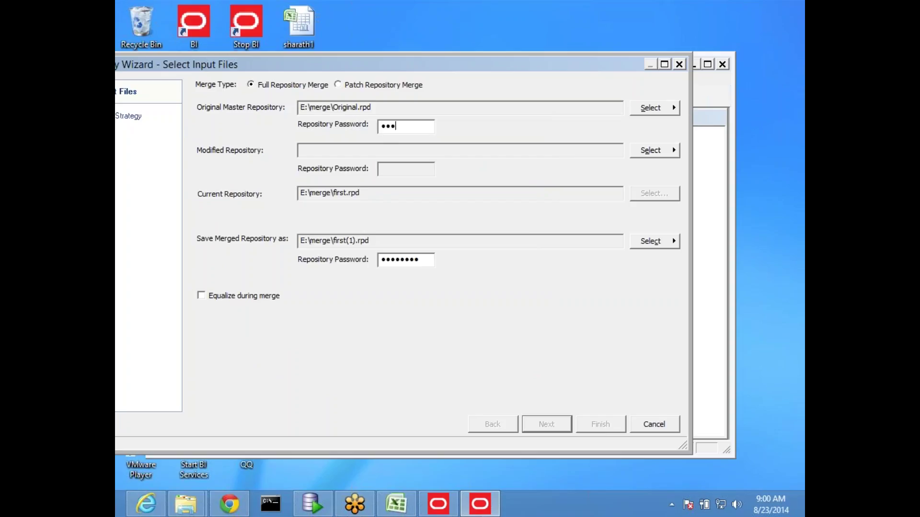
pyautogui.write('567')
# Step: Choose second.rpd as the modified repository and enter its password
pyautogui.click(651, 150)
pyautogui.click(708, 150)
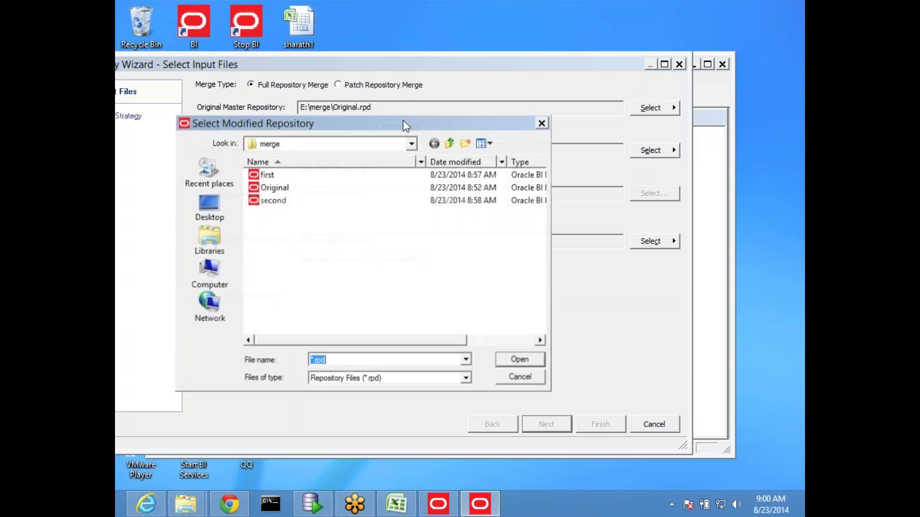
pyautogui.doubleClick(273, 200)
pyautogui.click(399, 168)
pyautogui.write('*****')
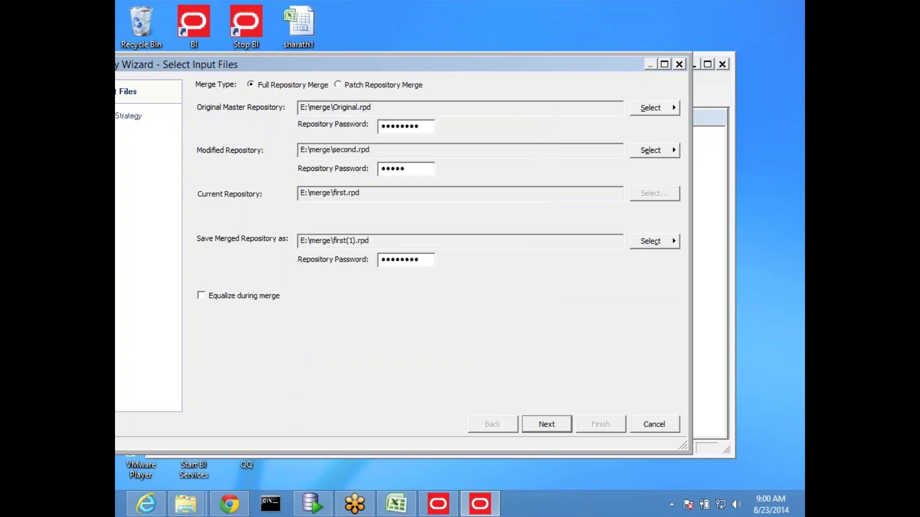
pyautogui.press('BackSpace')
pyautogui.press('BackSpace')
pyautogui.press('BackSpace')
pyautogui.press('BackSpace')
pyautogui.write('*******')
# Step: Reposition the merge wizard and advance to Define Merge Strategy, showing the UsageTrack#1 conflict
pyautogui.moveTo(443, 64); pyautogui.dragTo(513, 51)
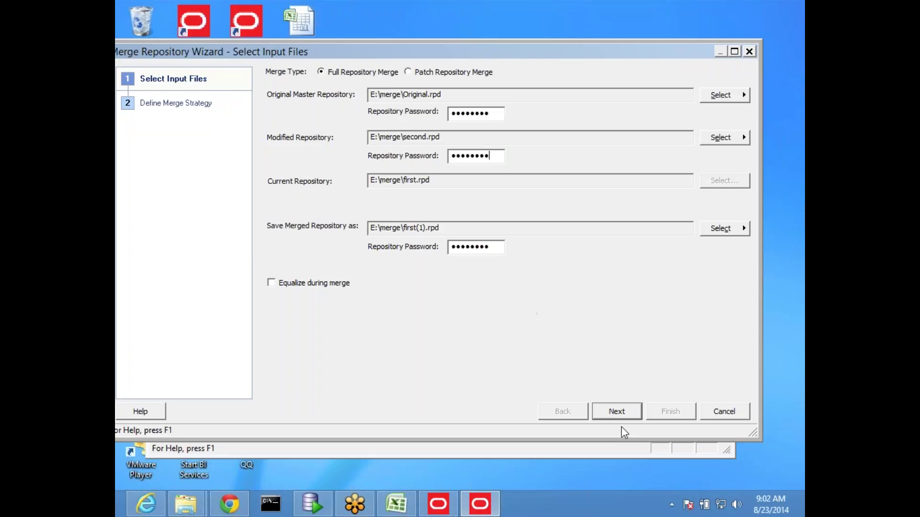
pyautogui.click(616, 411)
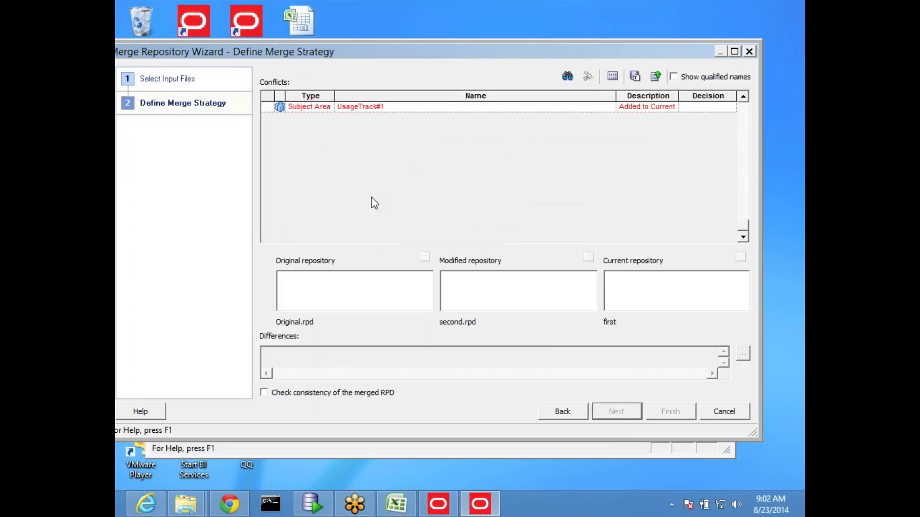
# Step: Set the decision for the UsageTrack#1 'Added to Current' conflict to Current
pyautogui.click(390, 108)
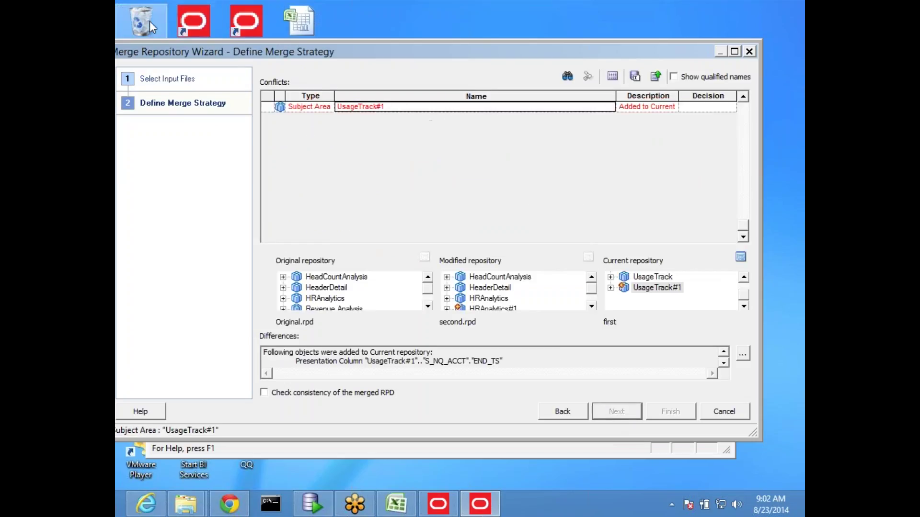
pyautogui.doubleClick(302, 56)
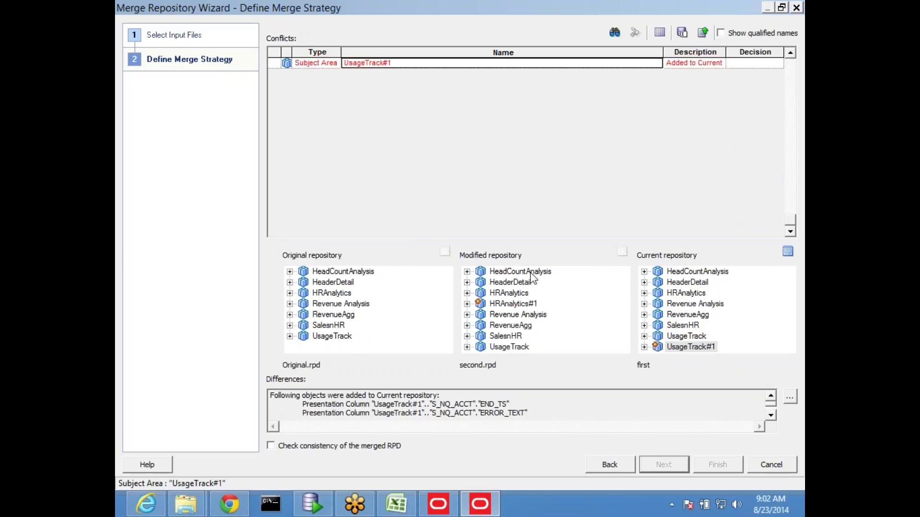
pyautogui.click(708, 65)
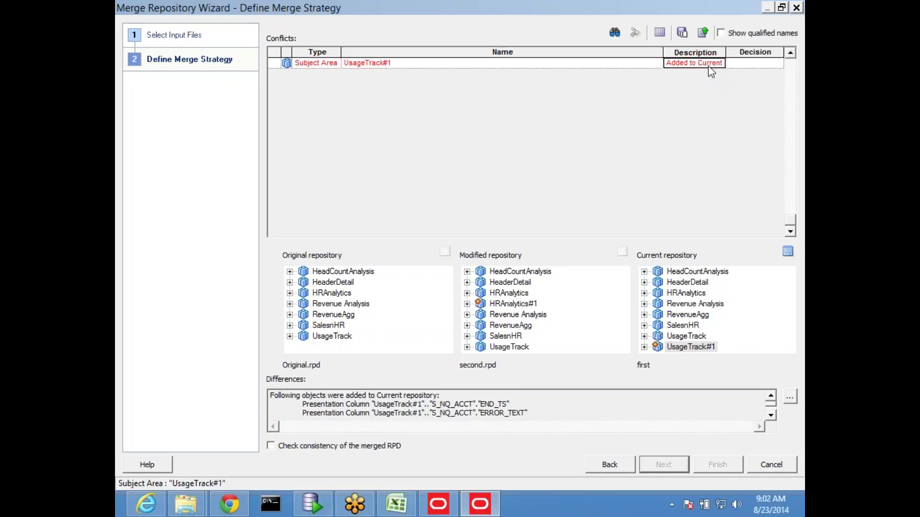
pyautogui.click(748, 63)
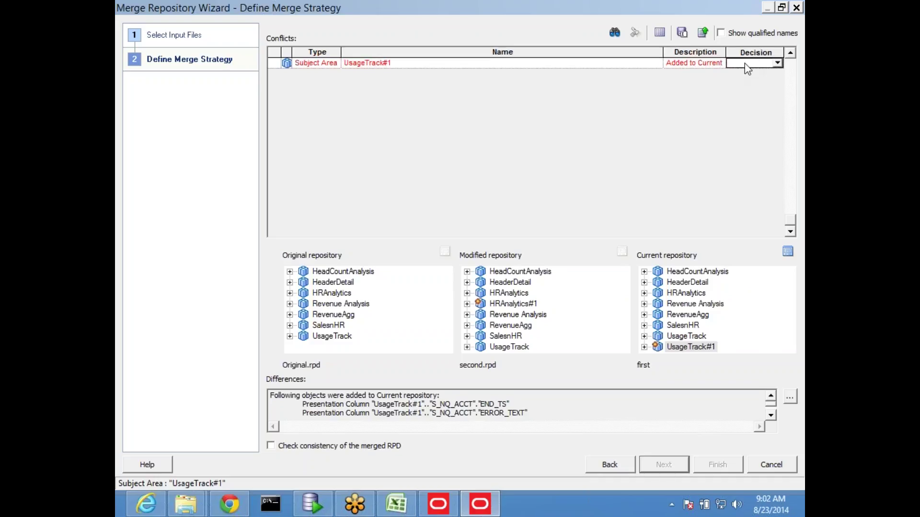
pyautogui.click(777, 63)
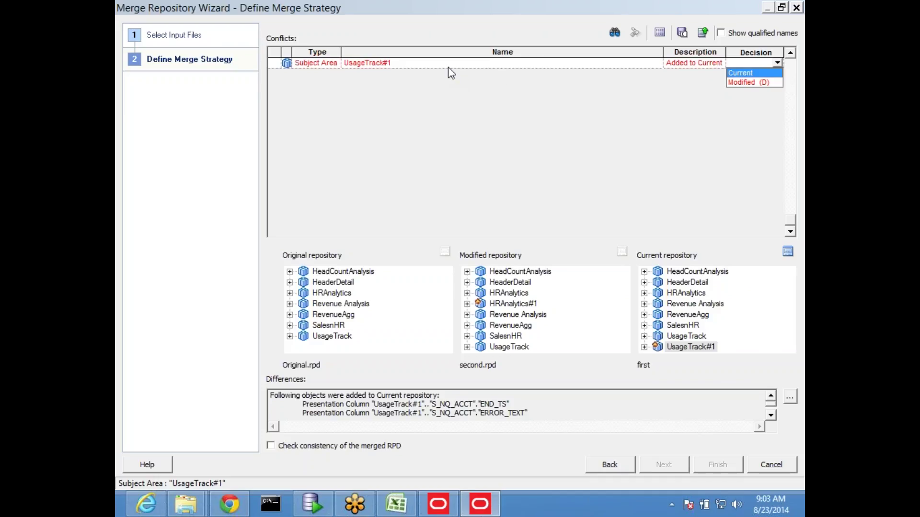
pyautogui.click(740, 73)
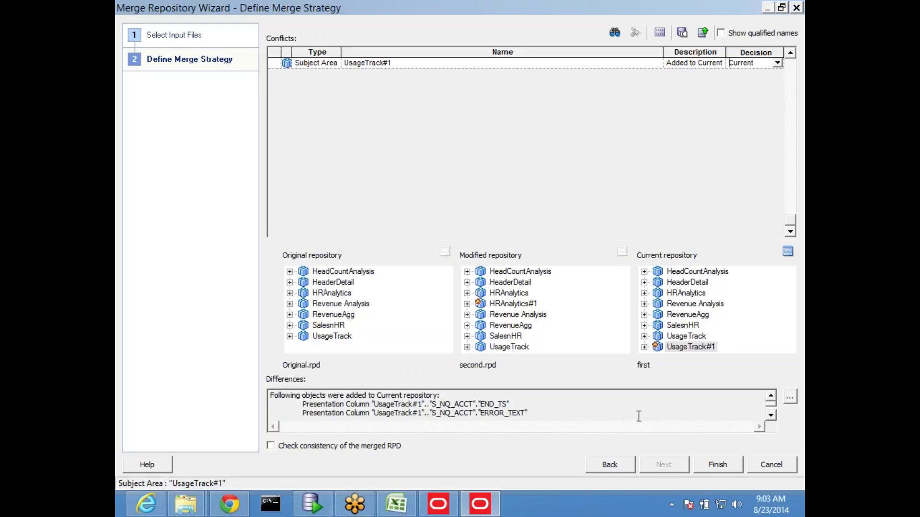
# Step: Finish the merge, declining the global consistency check
pyautogui.click(716, 463)
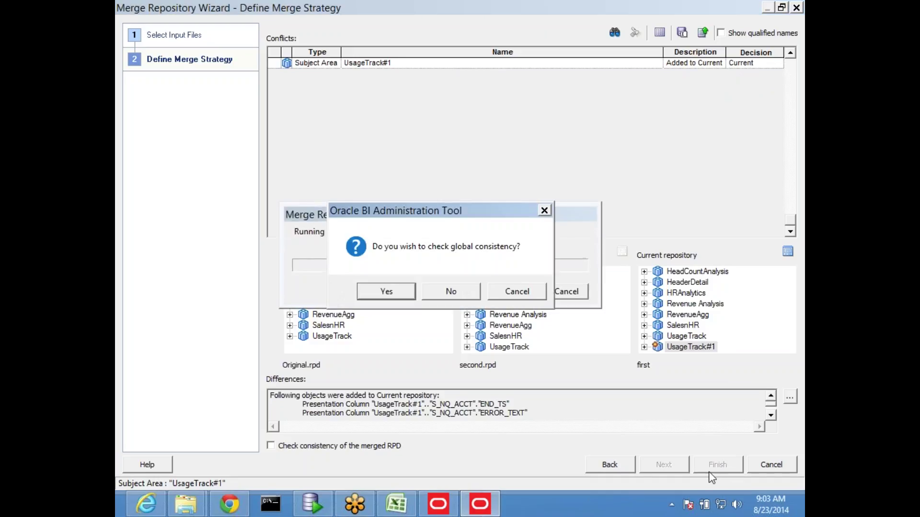
pyautogui.click(442, 294)
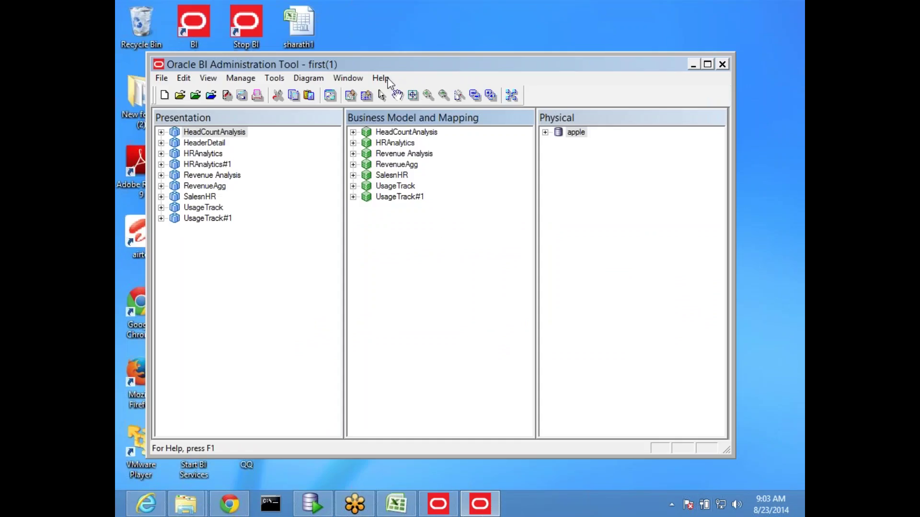
pyautogui.moveTo(377, 66); pyautogui.dragTo(426, 51)
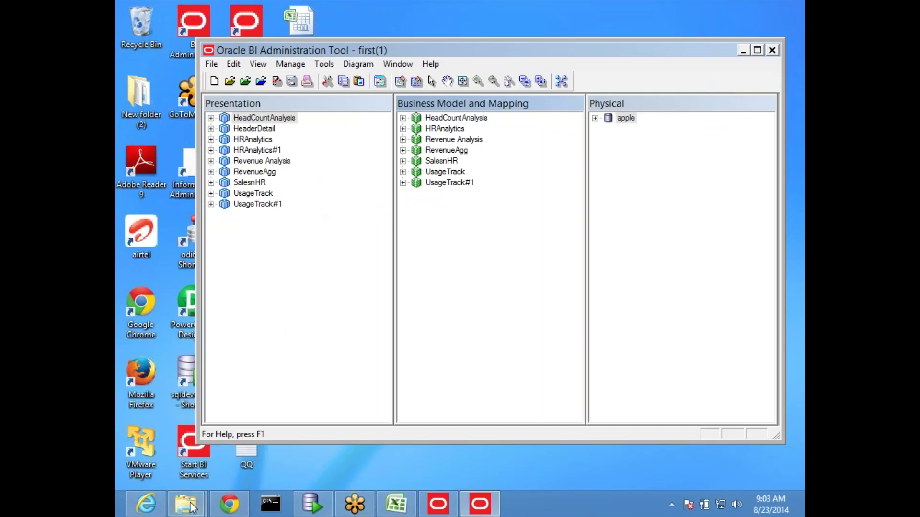
# Step: Confirm the new first(1) repository sits in E:\merge, then return to the Administration Tool
pyautogui.moveTo(192, 507)
pyautogui.click(243, 443)
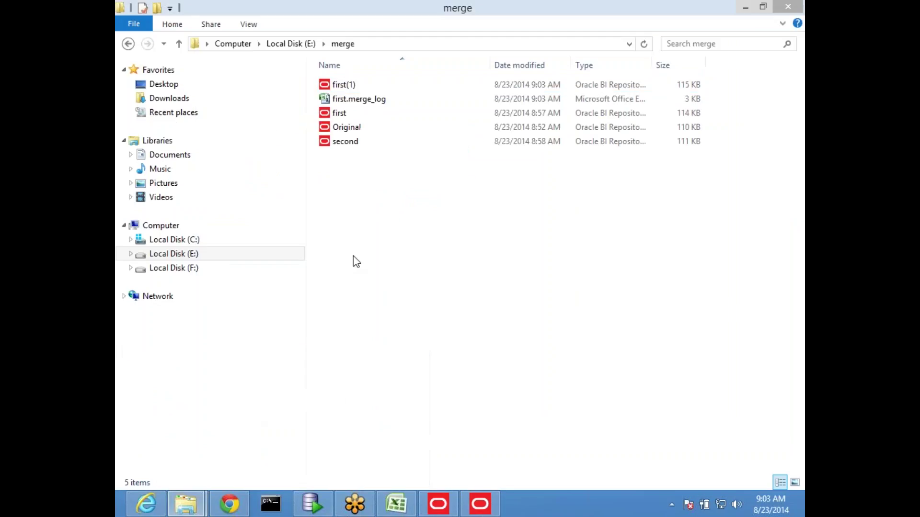
pyautogui.click(379, 88)
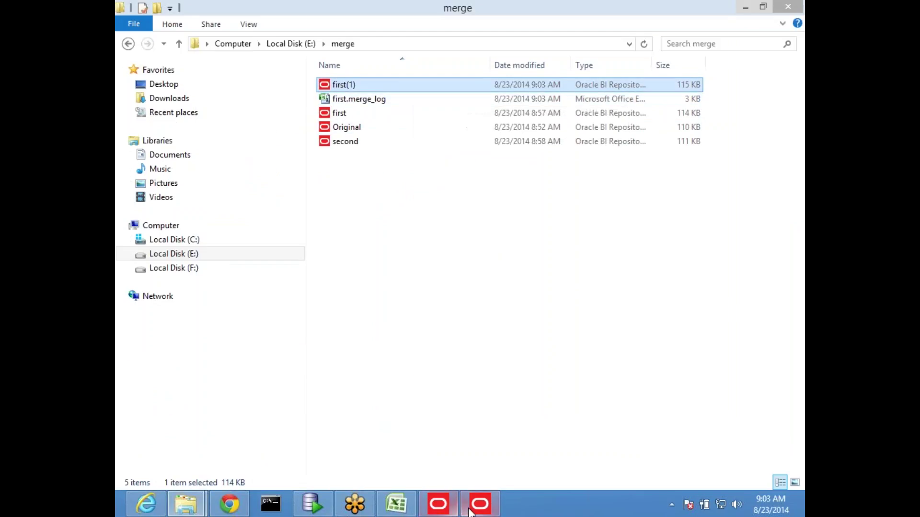
pyautogui.click(471, 507)
pyautogui.click(210, 64)
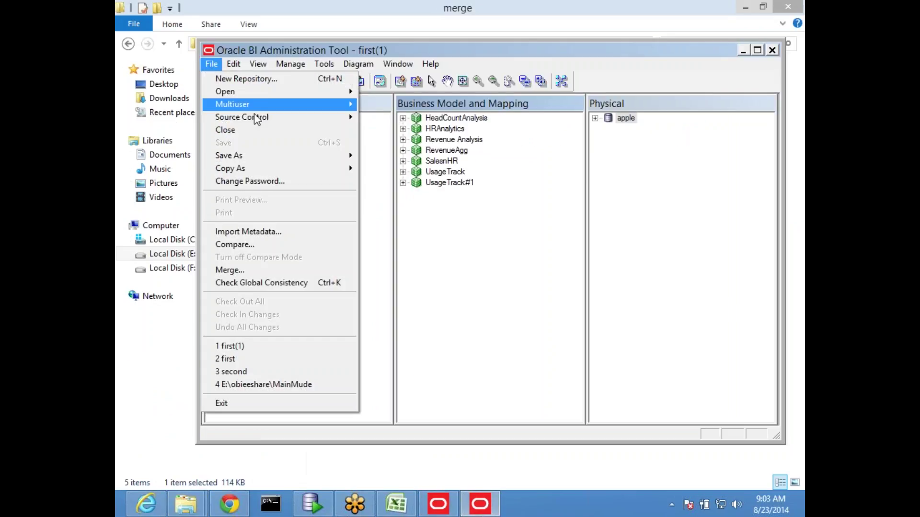
# Step: Close the merged first(1) repository and exit the Administration Tool
pyautogui.click(242, 130)
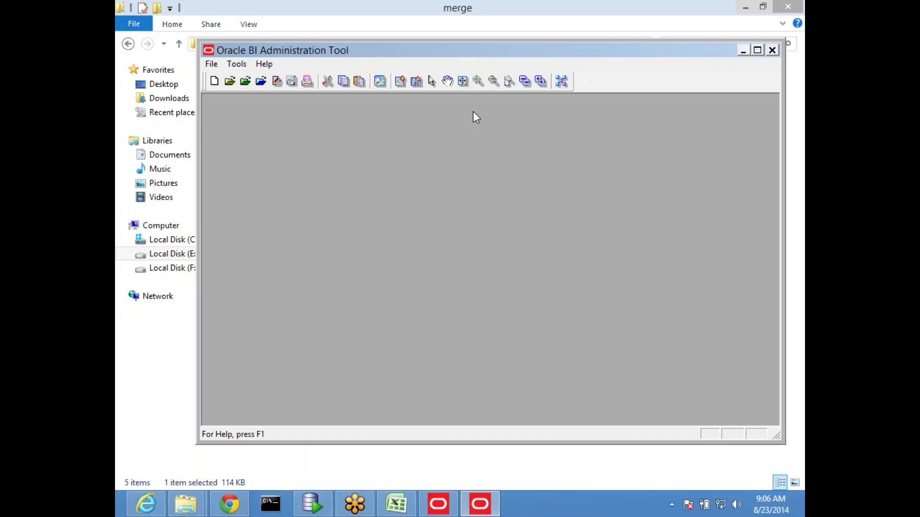
pyautogui.click(772, 51)
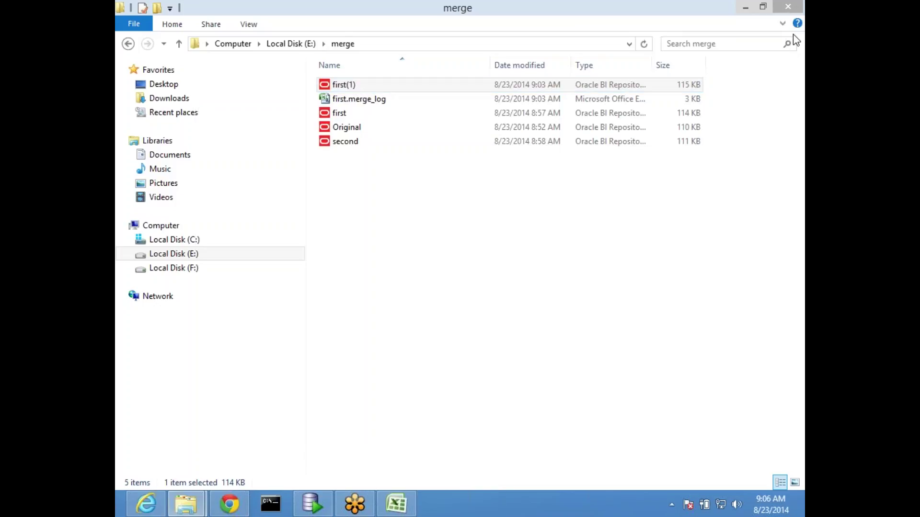